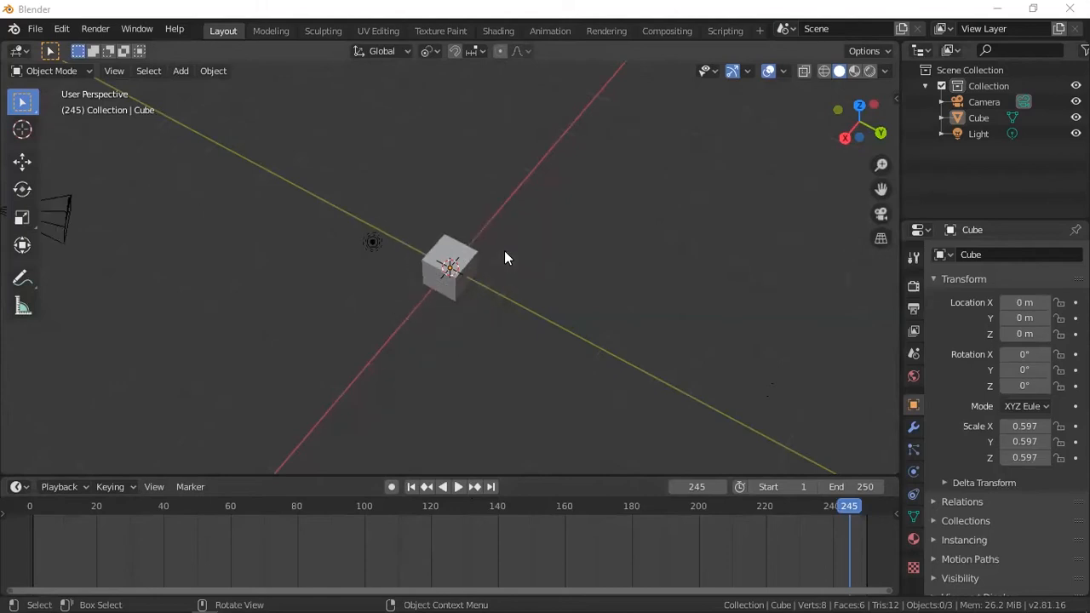
# Examine the cube, camera and light from different distances and positions in the 3D viewport
pyautogui.scroll(5, 436, 265)
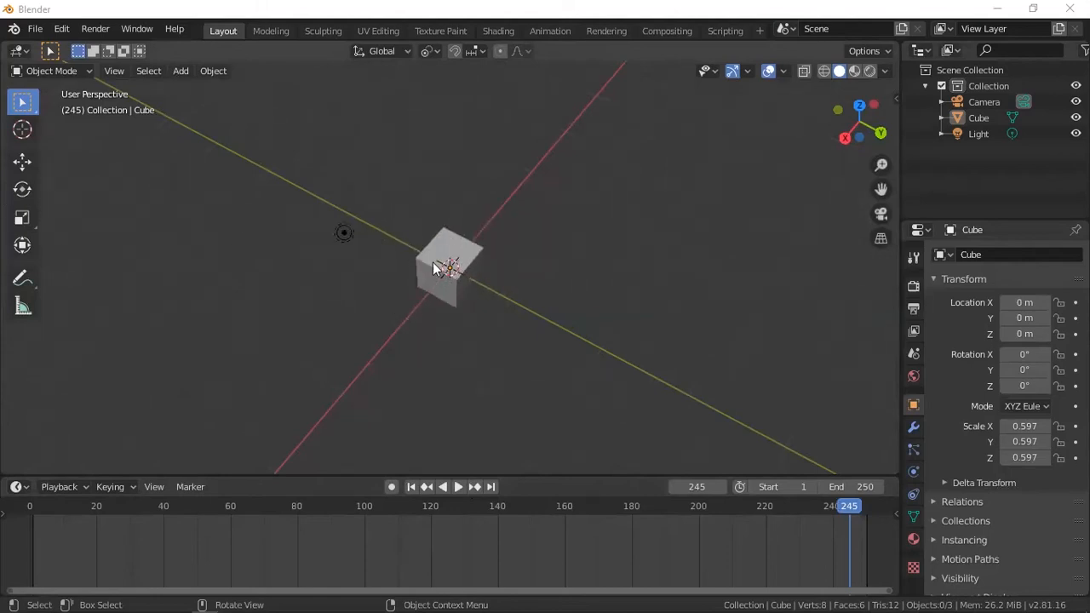
pyautogui.scroll(-4, 436, 267)
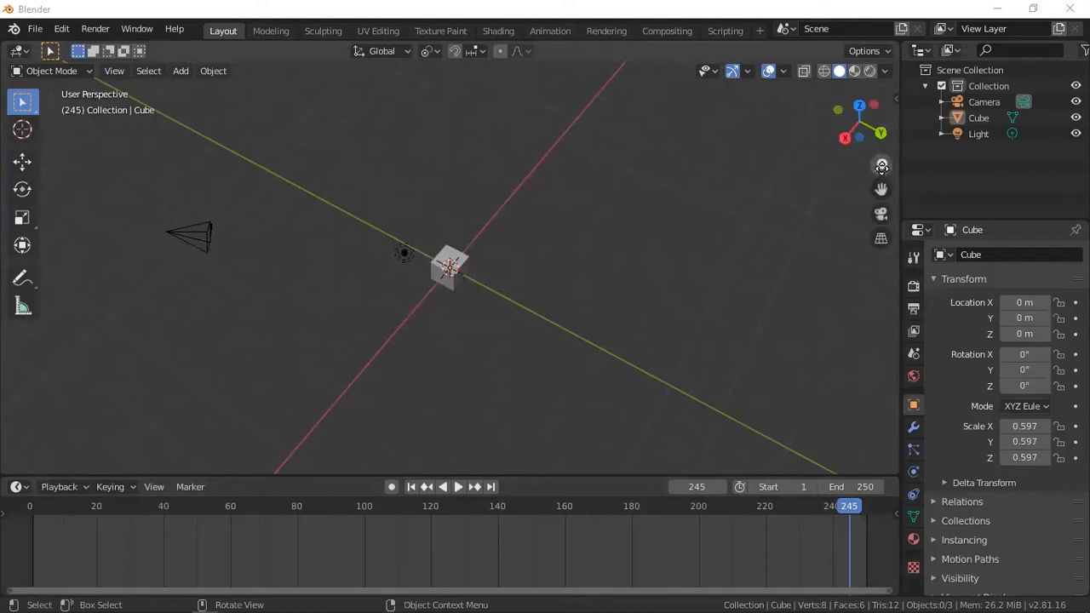
pyautogui.scroll(-1, 409, 253)
pyautogui.scroll(10, 383, 246)
pyautogui.scroll(-12, 353, 236)
pyautogui.scroll(3, 352, 236)
pyautogui.keyDown('shift'); pyautogui.moveTo(142, 165); pyautogui.dragTo(1, 181, button='middle'); pyautogui.keyUp('shift')
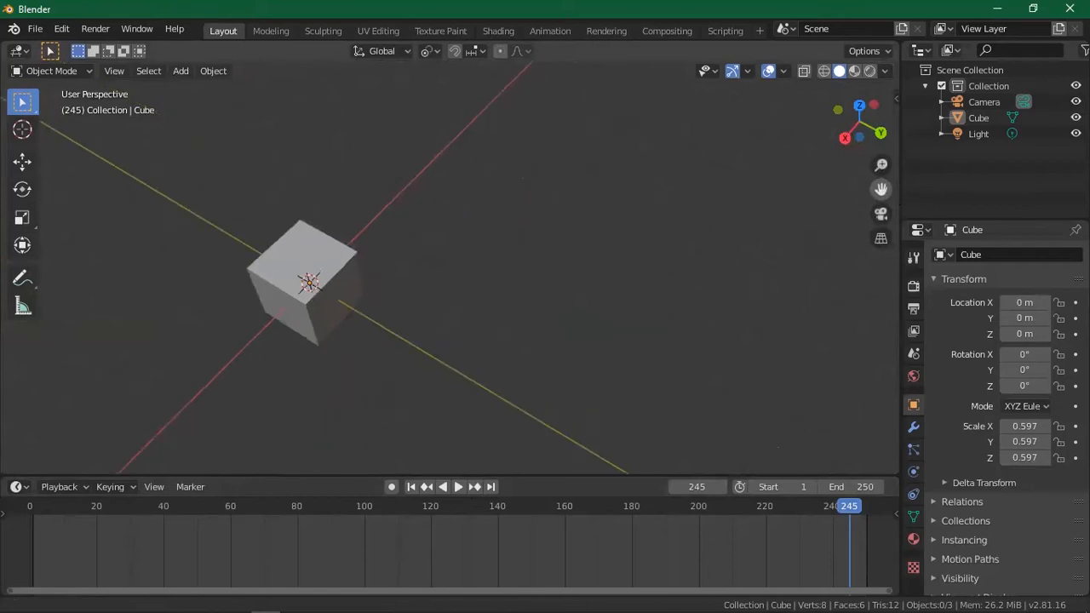
pyautogui.moveTo(881, 189); pyautogui.dragTo(733, 68)
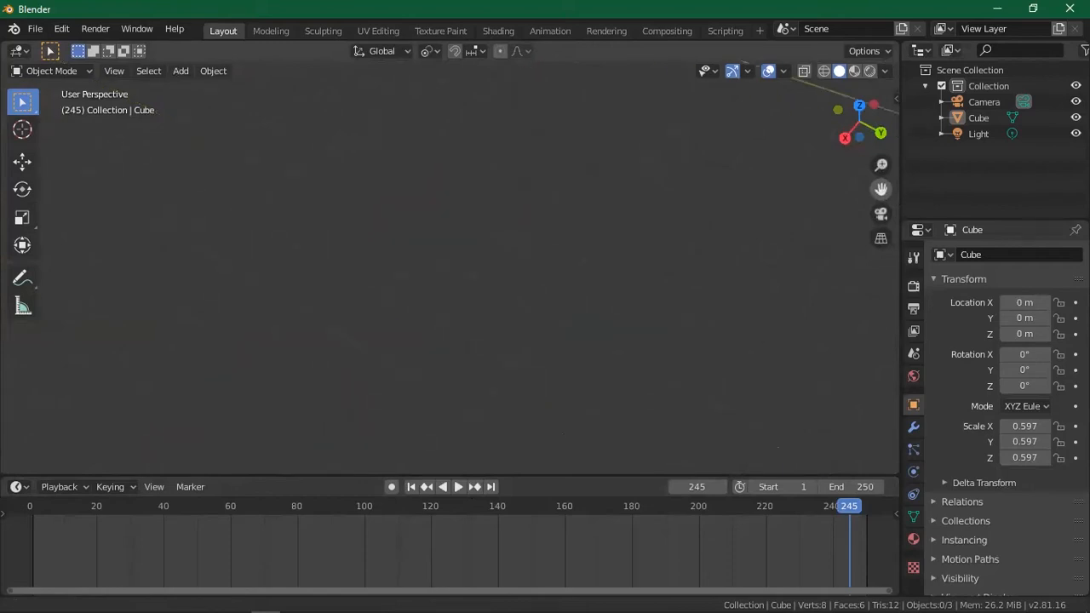
pyautogui.scroll(-8, 705, 249)
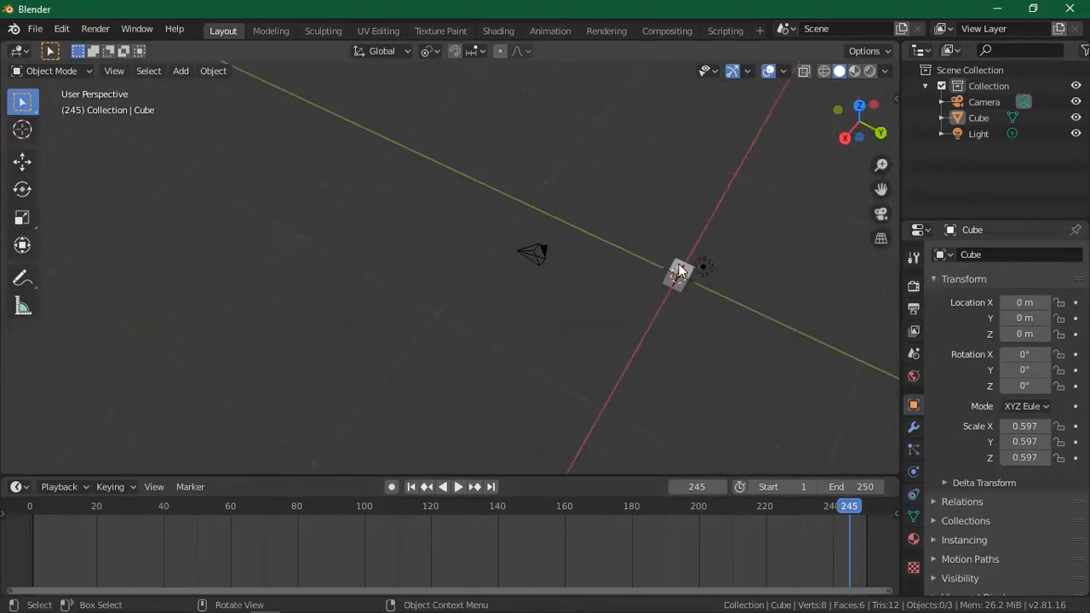
# Select the cube and frame it in the 3D viewport
pyautogui.click(679, 269)
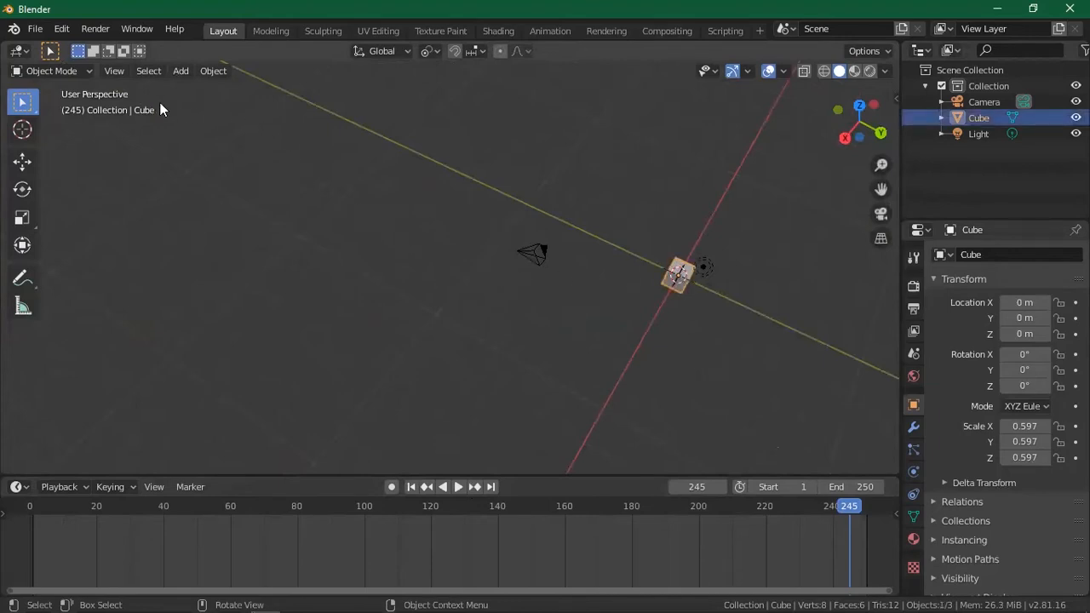
pyautogui.click(120, 75)
pyautogui.press('.')
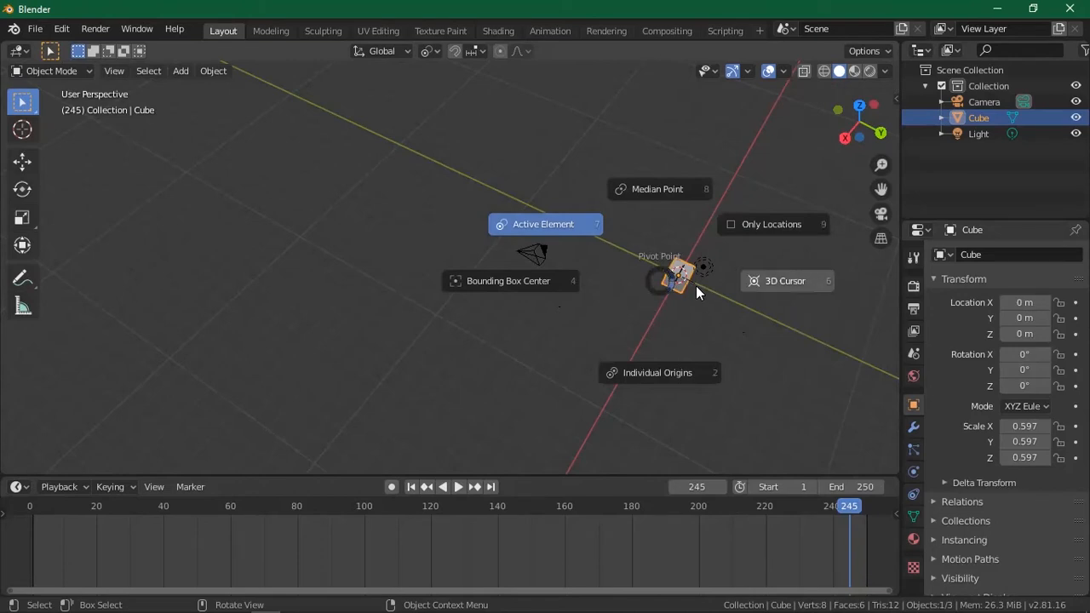
pyautogui.click(119, 70)
pyautogui.click(118, 71)
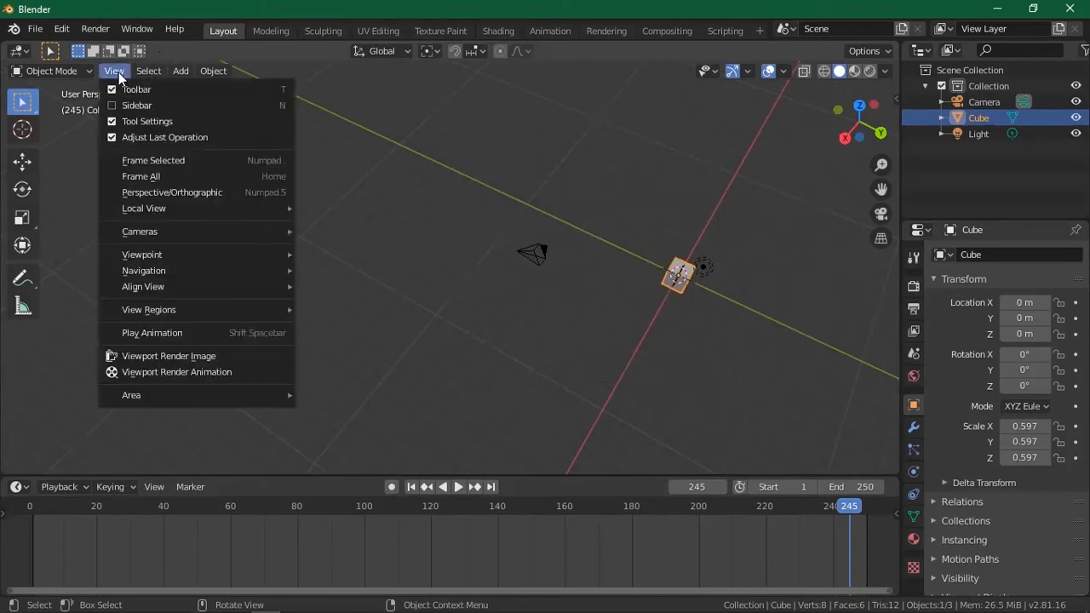
pyautogui.click(201, 162)
pyautogui.scroll(-5, 516, 236)
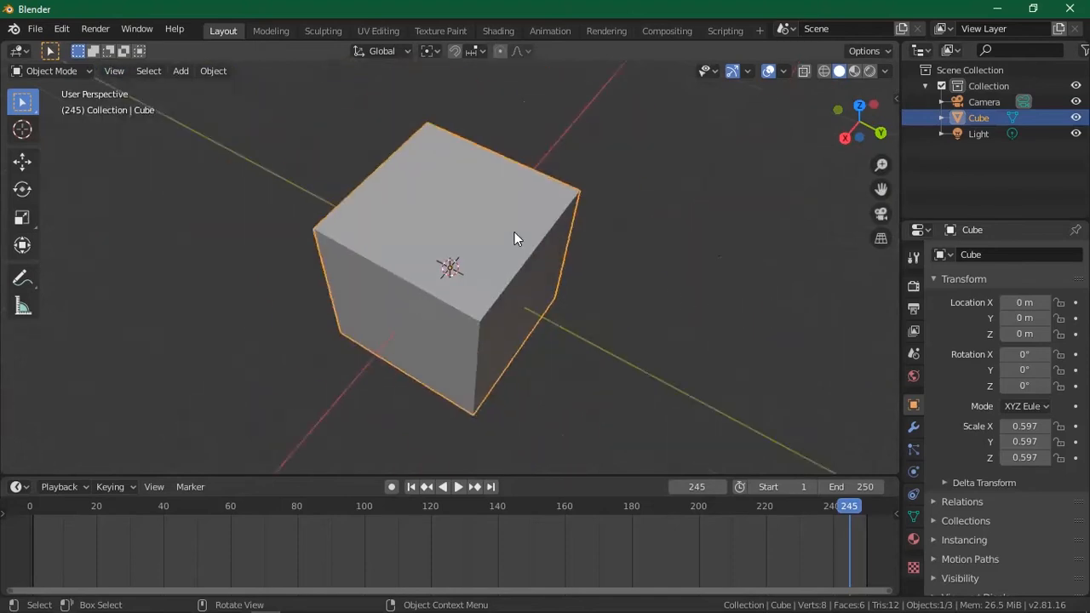
pyautogui.scroll(1, 436, 284)
# Select the light, then return the selection to the cube and box-select around it
pyautogui.click(962, 134)
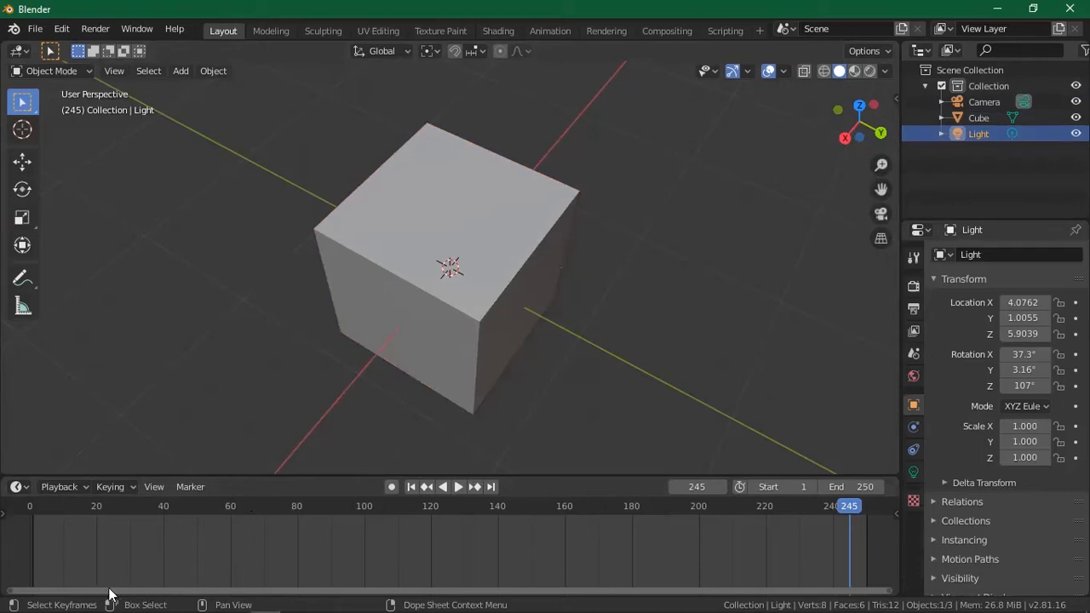
pyautogui.click(381, 334)
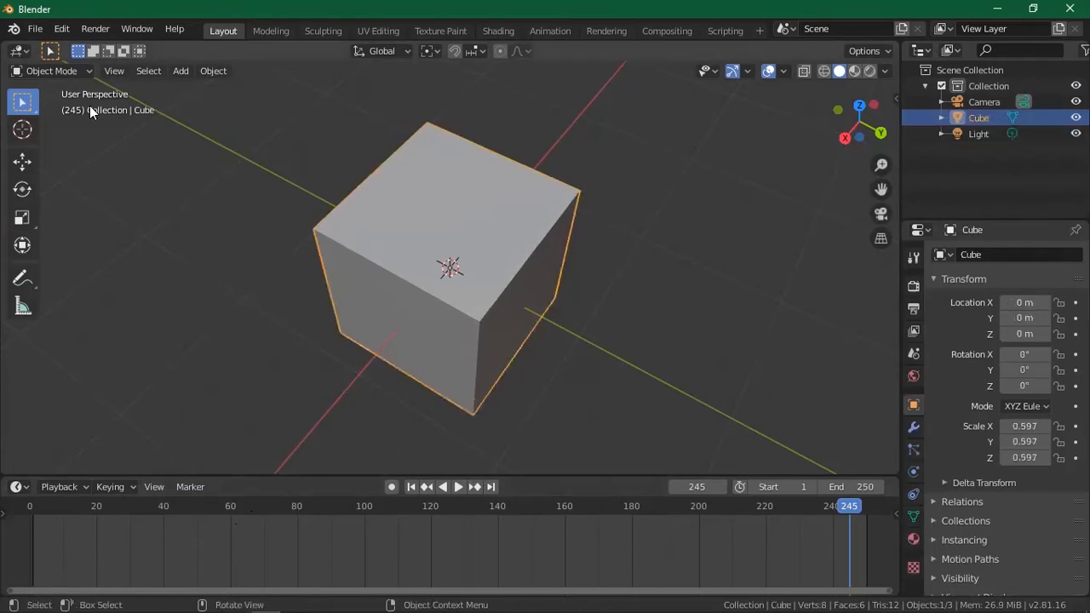
pyautogui.click(22, 103)
pyautogui.press('b')
pyautogui.moveTo(188, 194); pyautogui.dragTo(627, 373)
pyautogui.press('b')
pyautogui.press('b')
pyautogui.moveTo(199, 186); pyautogui.dragTo(782, 316)
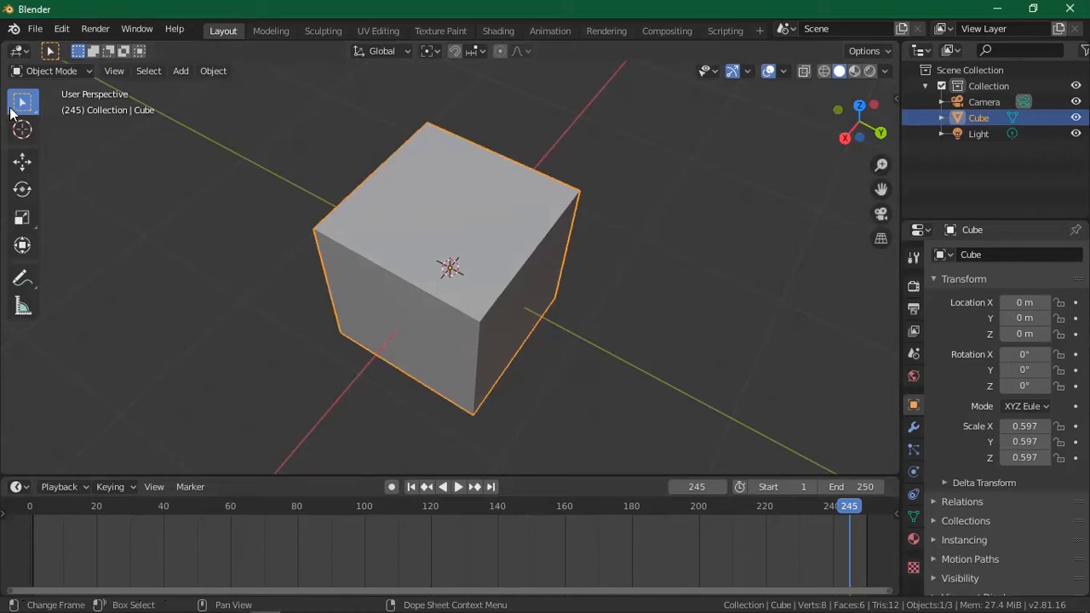
# Change the selection tool to Select Lasso and lasso-select the cube
pyautogui.moveTo(23, 103); pyautogui.dragTo(1, 138)
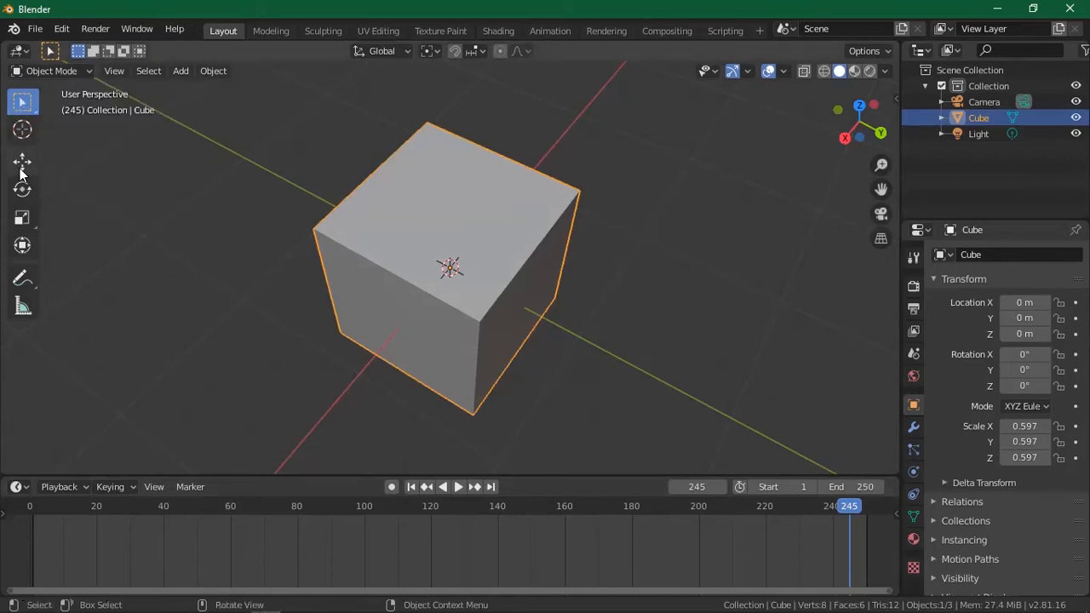
pyautogui.click(22, 164)
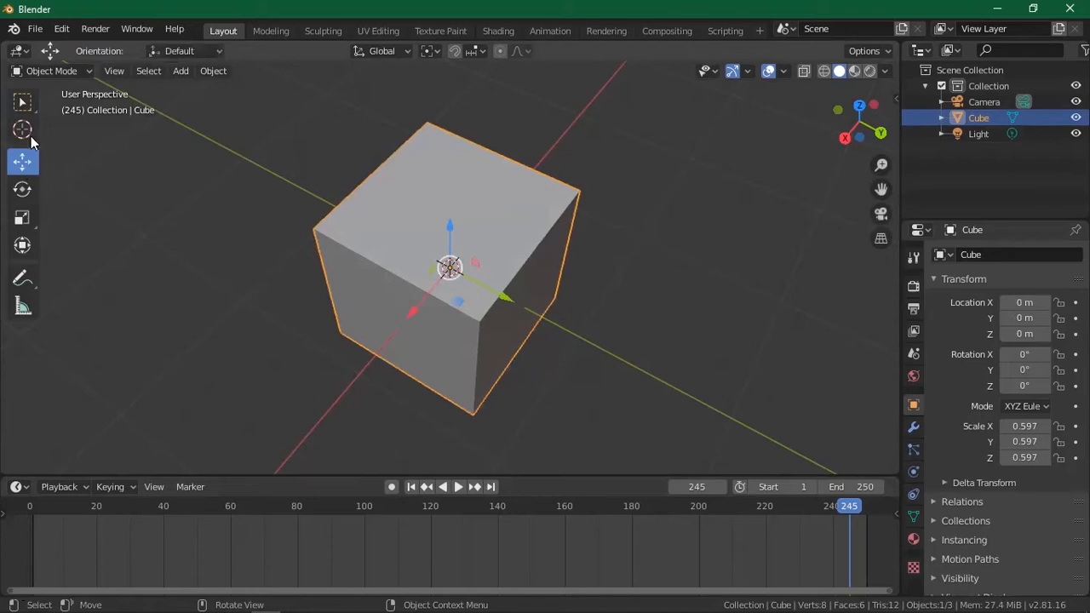
pyautogui.moveTo(16, 101)
pyautogui.mouseDown()
pyautogui.moveTo(11, 92)
pyautogui.moveTo(130, 199)
pyautogui.moveTo(115, 144)
pyautogui.moveTo(101, 192)
pyautogui.moveTo(107, 144)
pyautogui.moveTo(113, 215)
pyautogui.moveTo(99, 201)
pyautogui.mouseUp()
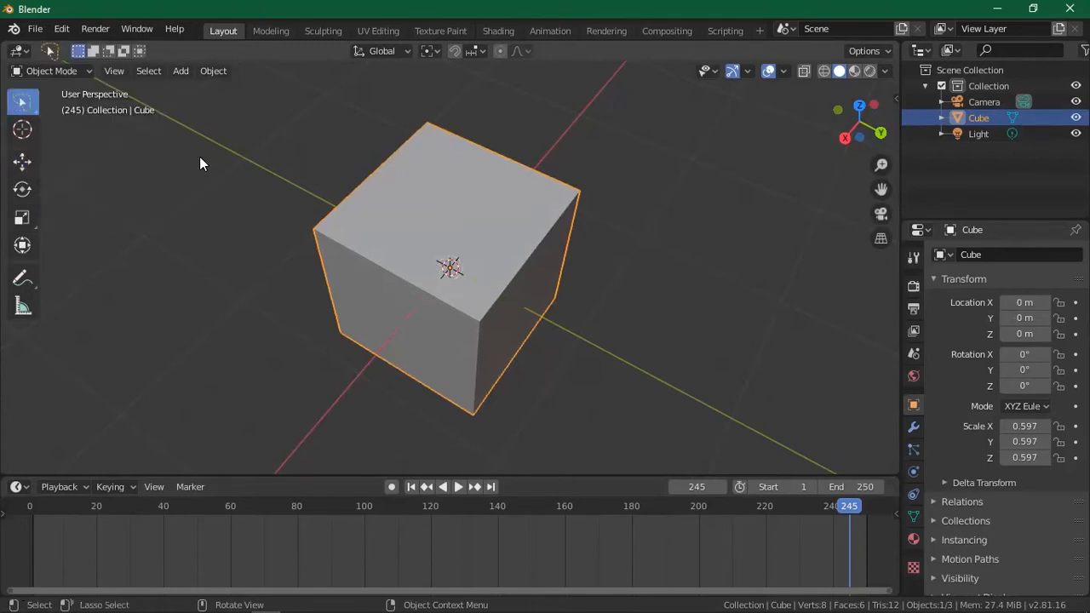
pyautogui.moveTo(224, 132)
pyautogui.mouseDown()
pyautogui.moveTo(323, 218)
pyautogui.moveTo(548, 97)
pyautogui.moveTo(511, 326)
pyautogui.moveTo(353, 413)
pyautogui.moveTo(203, 309)
pyautogui.mouseUp()
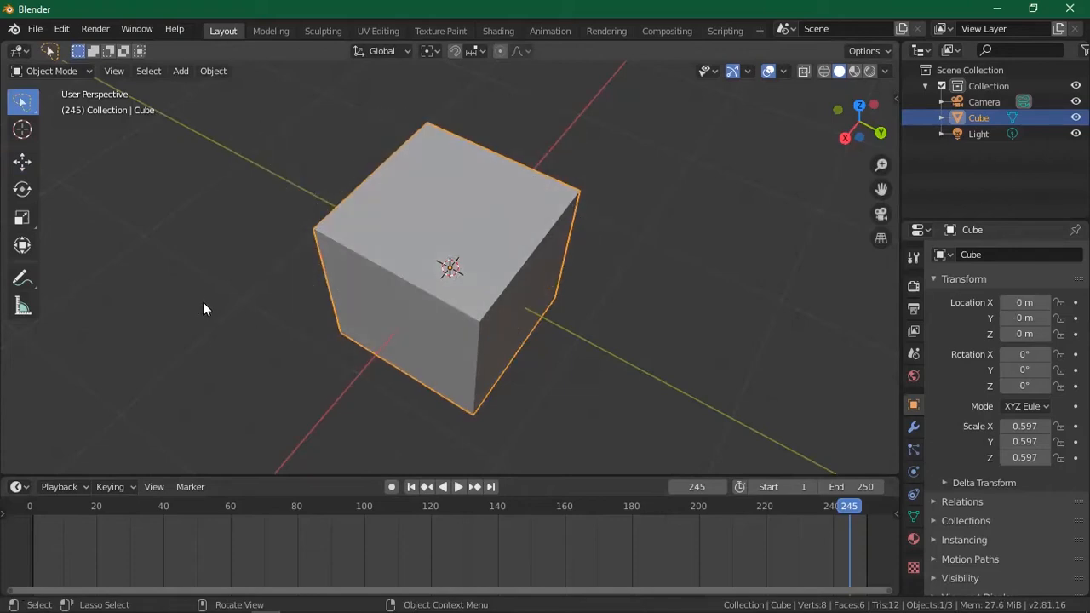
# Try moving the cube with the Move tool, first about 1.13 m along the Y axis and again along the X axis
pyautogui.click(70, 137)
pyautogui.click(23, 161)
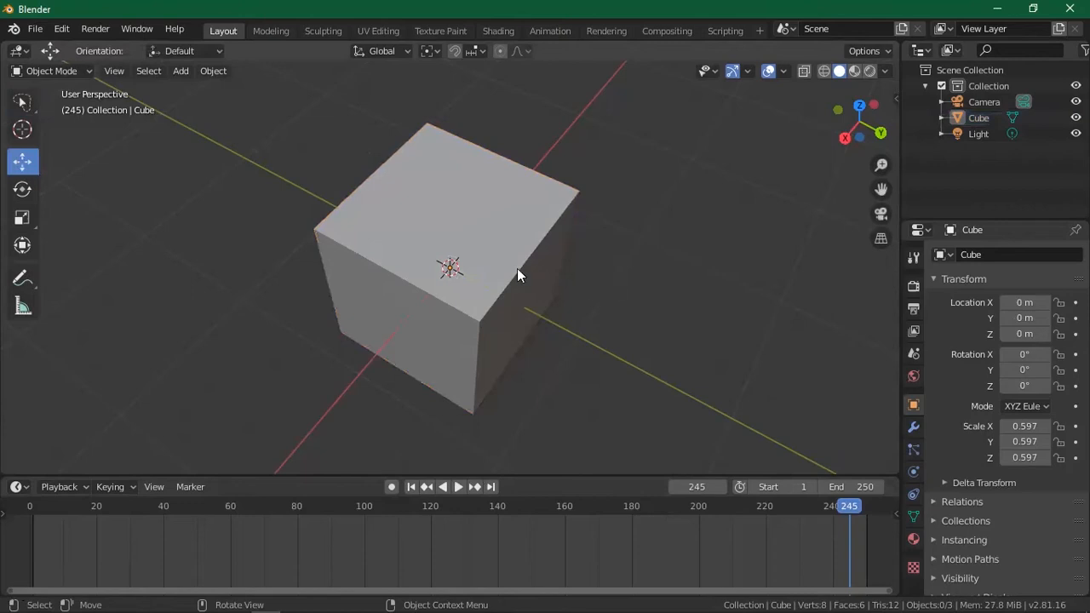
pyautogui.click(372, 221)
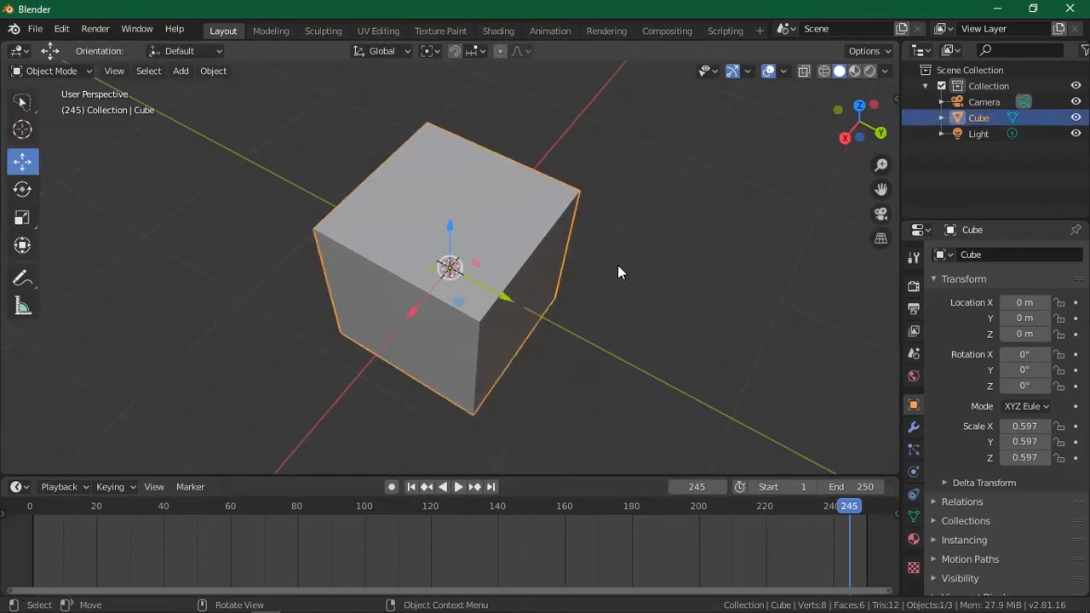
pyautogui.scroll(-2, 452, 237)
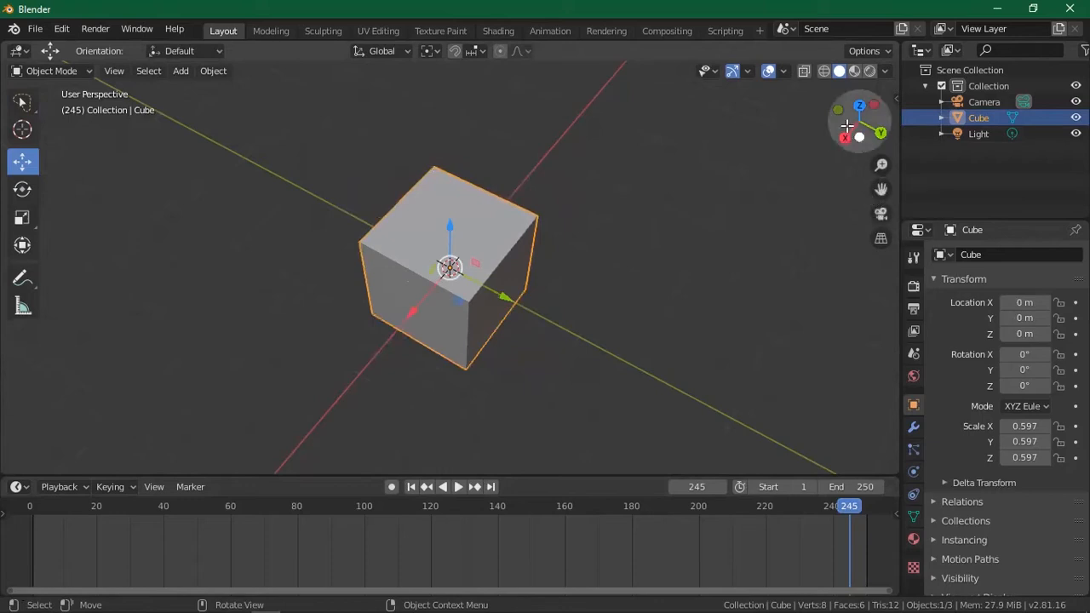
pyautogui.moveTo(843, 127)
pyautogui.mouseDown()
pyautogui.moveTo(853, 125)
pyautogui.moveTo(839, 139)
pyautogui.mouseUp()
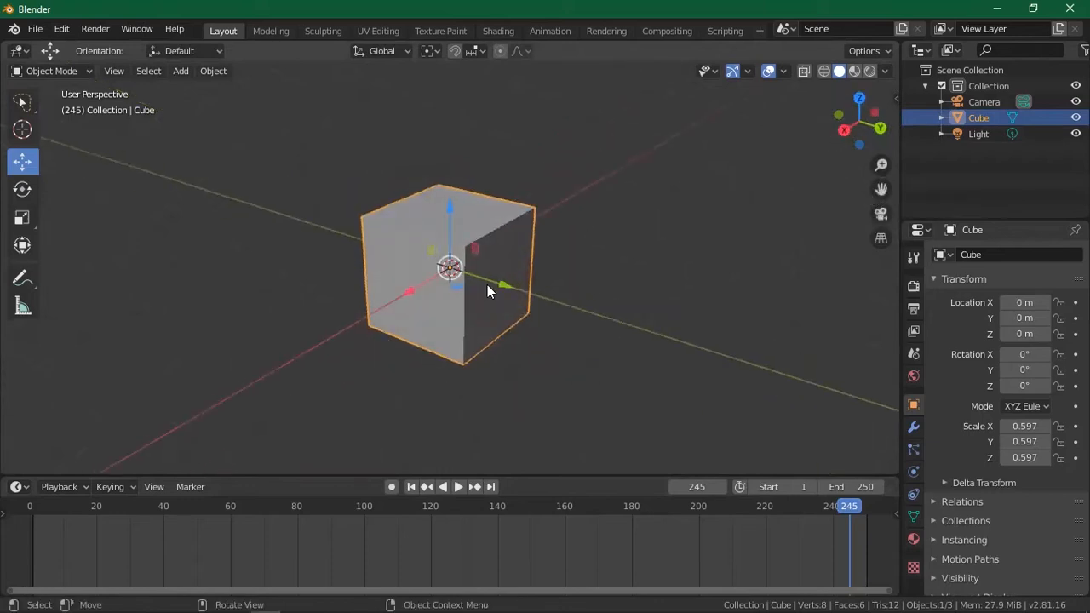
pyautogui.moveTo(504, 285); pyautogui.dragTo(592, 351)
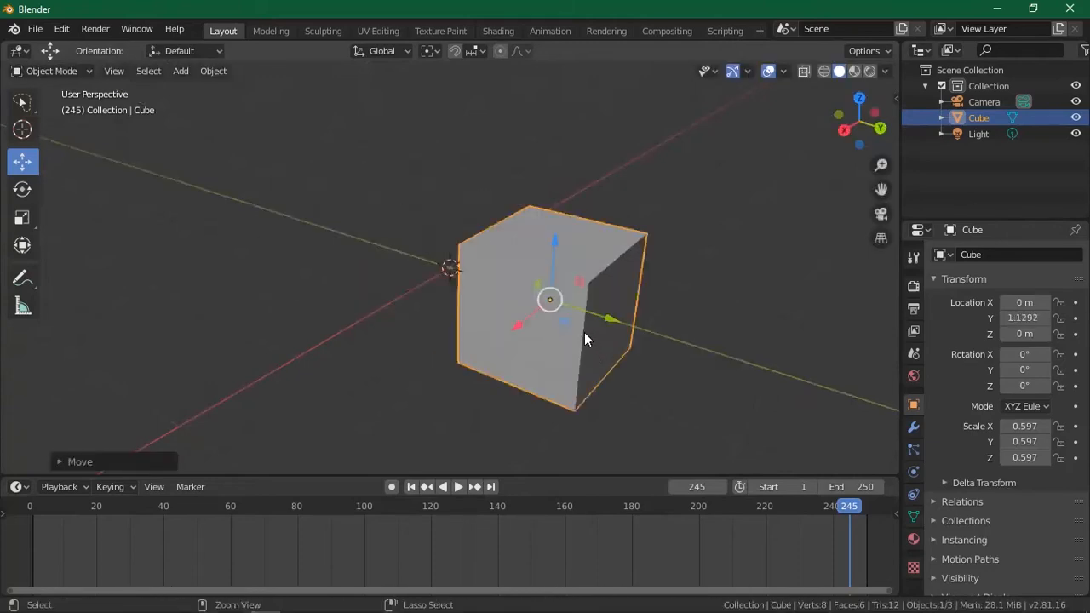
pyautogui.hotkey('ctrl', 'z')
pyautogui.moveTo(414, 286); pyautogui.dragTo(515, 283)
pyautogui.press('Escape')
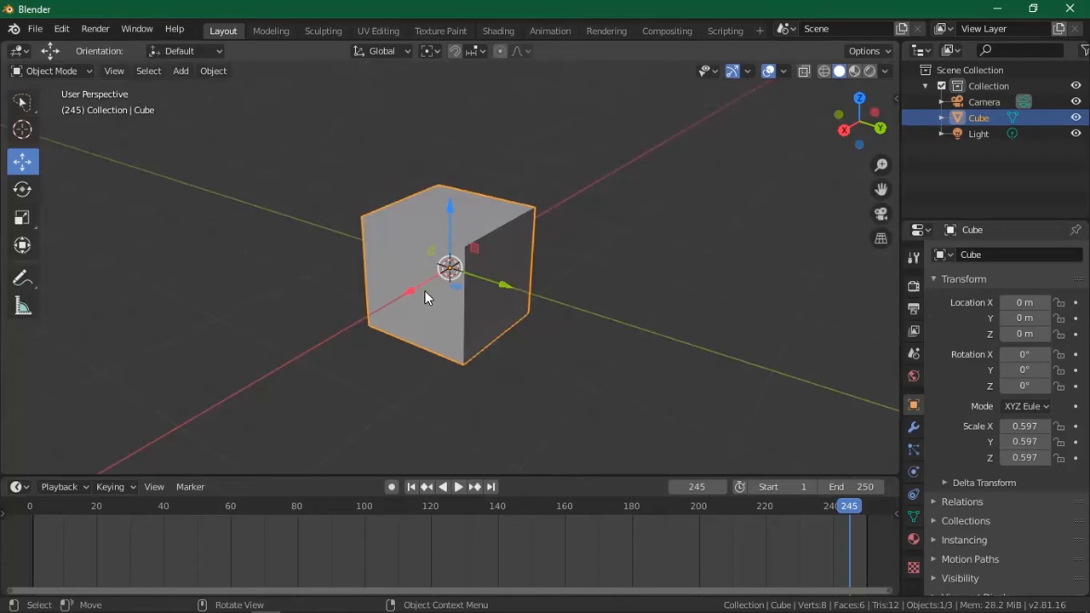
# Try rotating the cube freely about its centre with the Rotate tool
pyautogui.click(31, 196)
pyautogui.moveTo(436, 229); pyautogui.dragTo(356, 254)
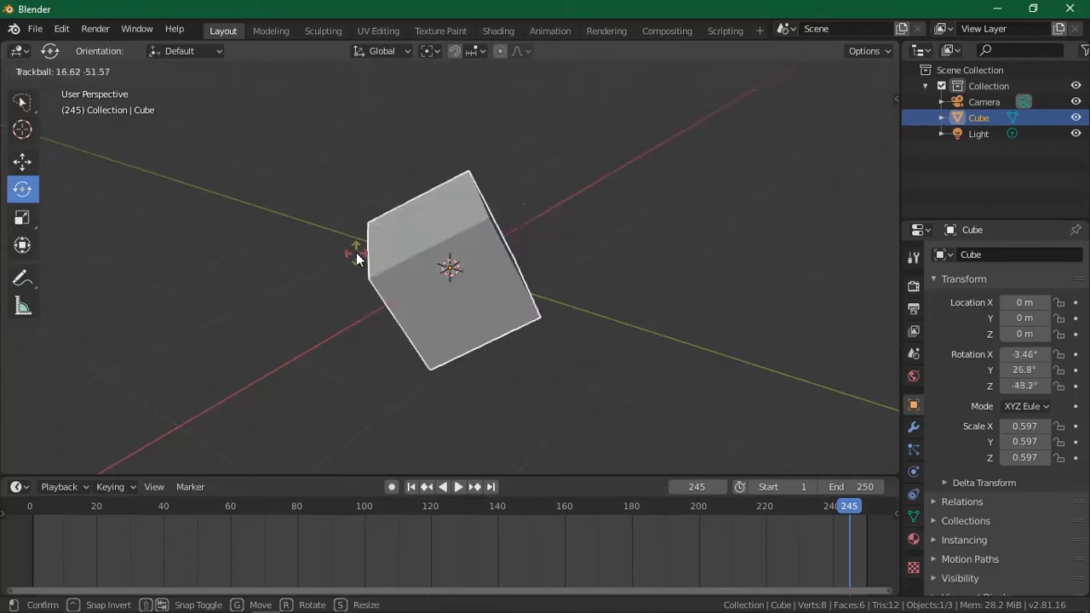
pyautogui.press('Escape')
# Scale the cube into a flat box with scale about 2.127 in X, 1.953 in Y and 0.617 in Z
pyautogui.moveTo(16, 220); pyautogui.dragTo(68, 221)
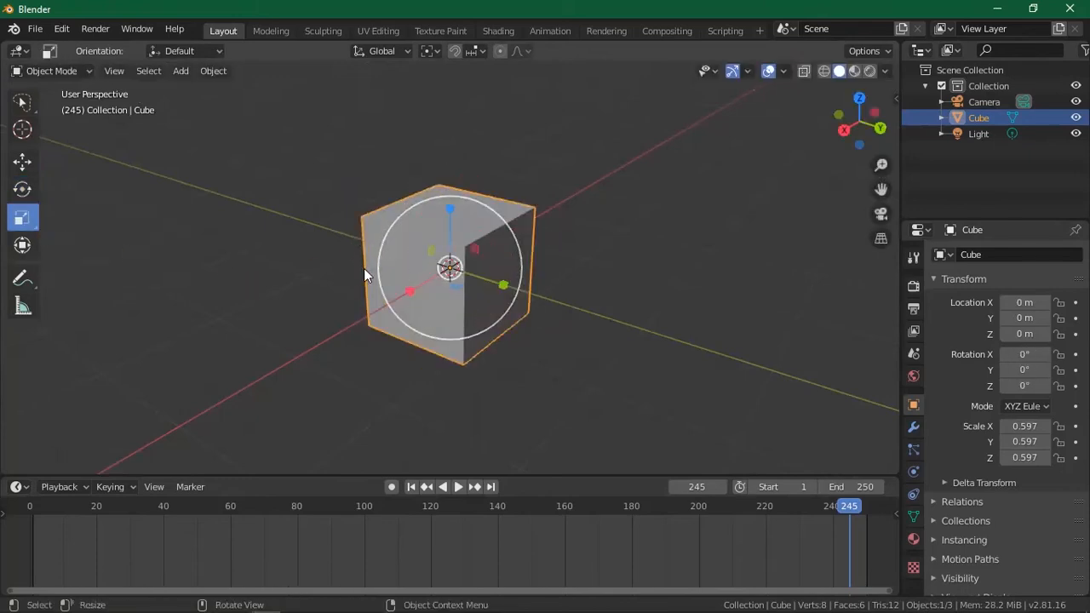
pyautogui.moveTo(401, 263); pyautogui.dragTo(596, 362)
pyautogui.scroll(-2, 471, 275)
pyautogui.press('s')
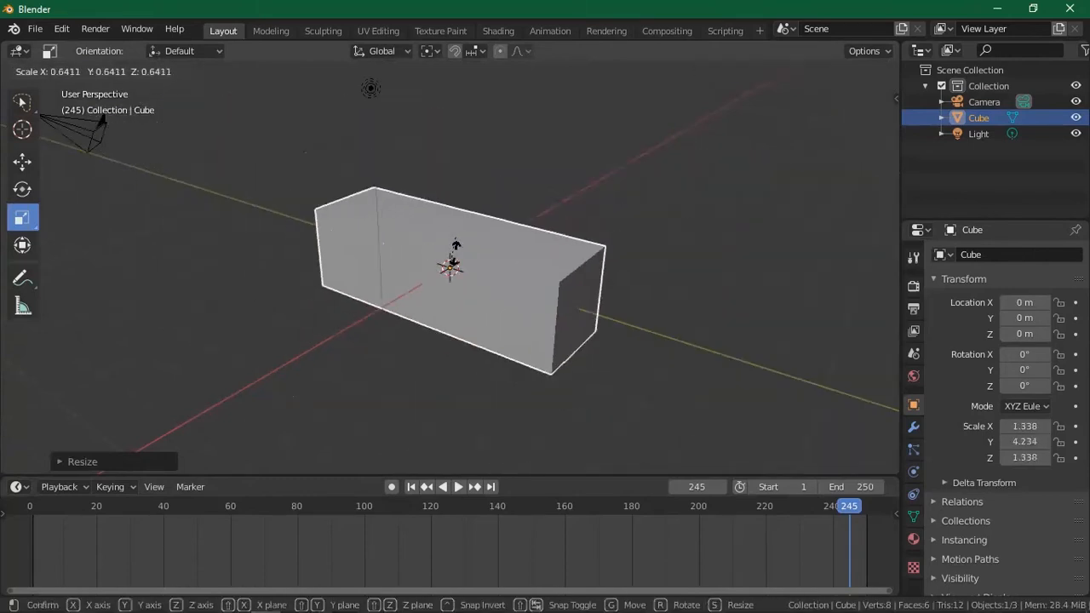
pyautogui.click(434, 273)
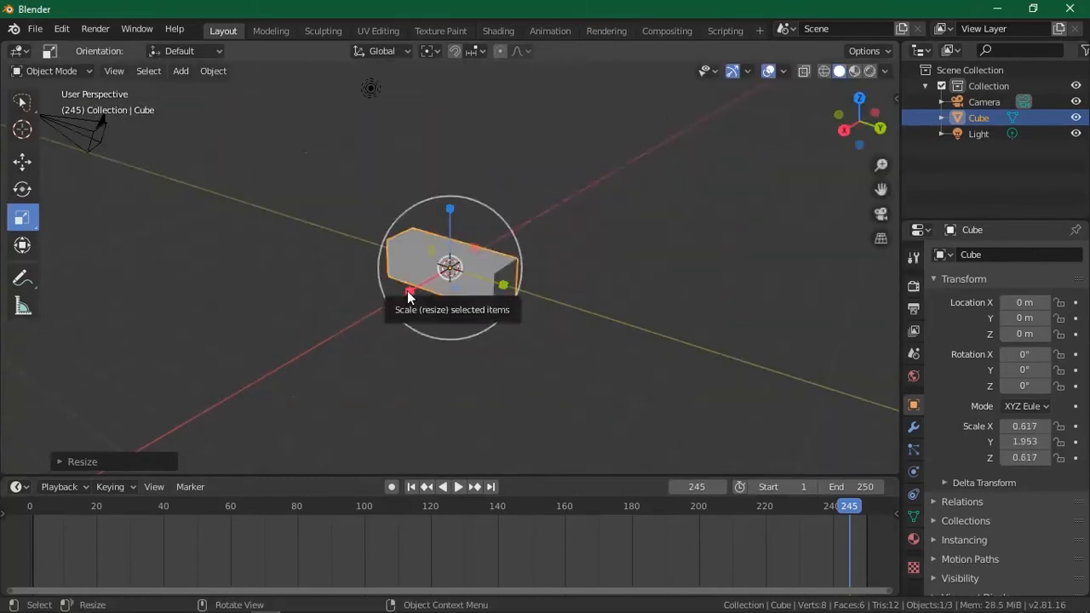
pyautogui.moveTo(409, 291); pyautogui.dragTo(396, 388)
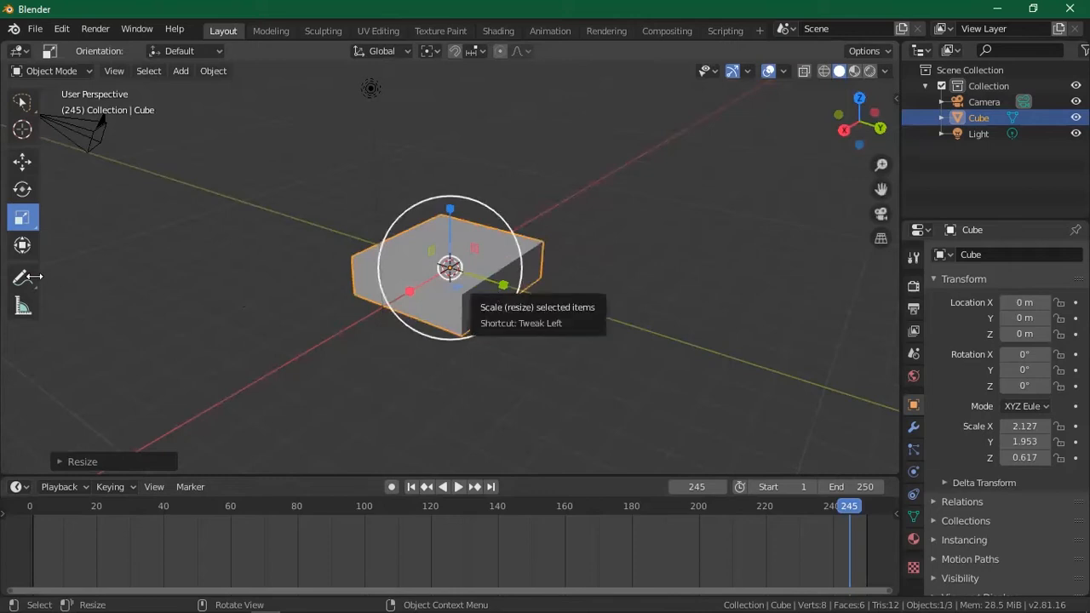
# With the Transform tool, move the box to about X -0.387, Y 0.280, Z 0.302 and rotate it to about -18.2°, 19.7°, 18.9°
pyautogui.click(23, 253)
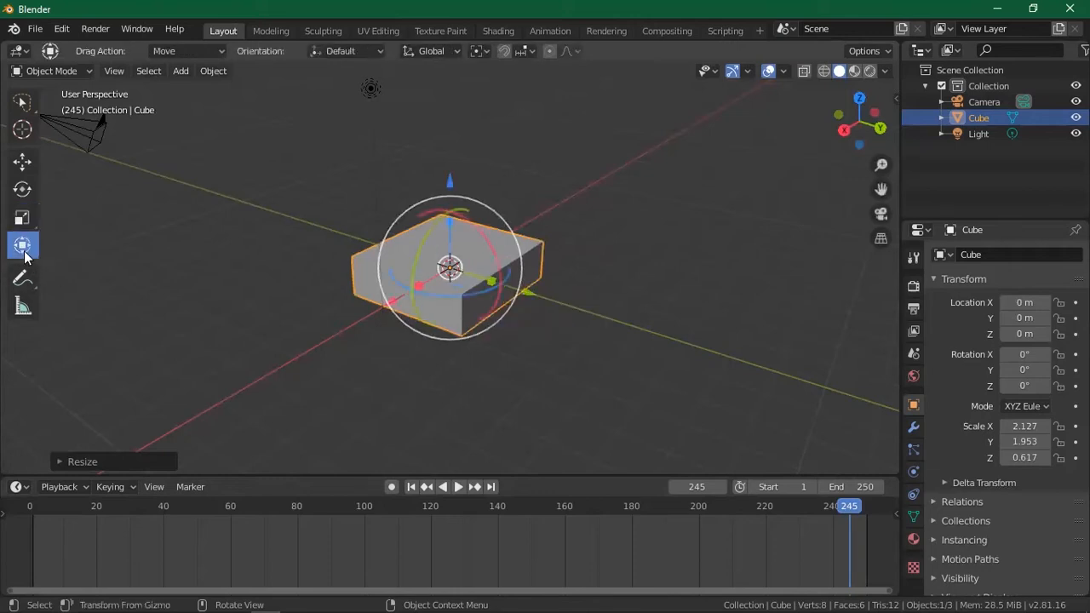
pyautogui.moveTo(467, 241)
pyautogui.mouseDown()
pyautogui.moveTo(481, 247)
pyautogui.moveTo(468, 235)
pyautogui.mouseUp()
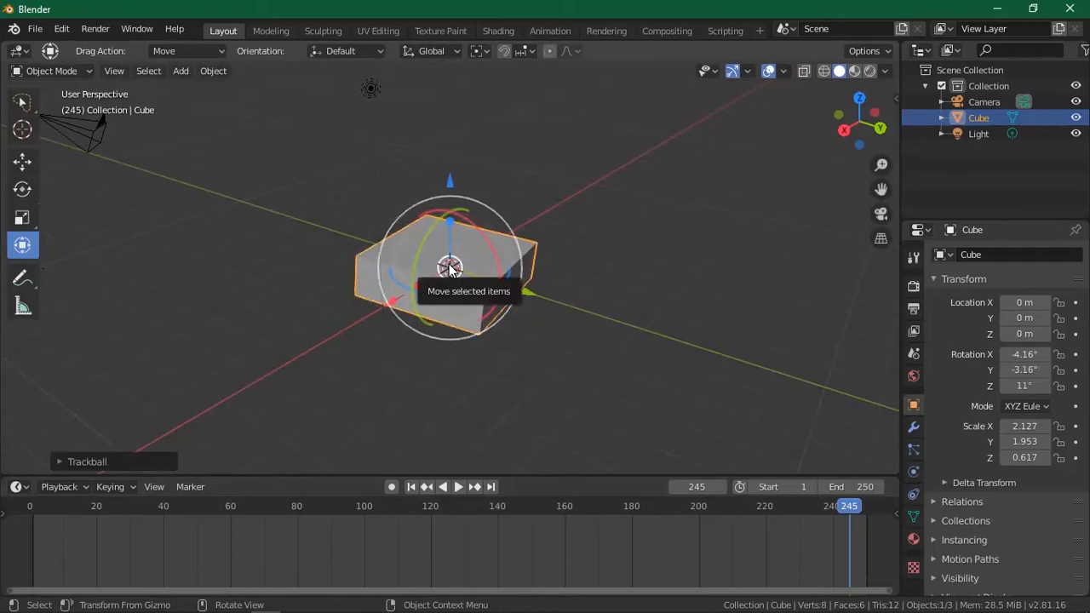
pyautogui.moveTo(447, 268); pyautogui.dragTo(465, 256)
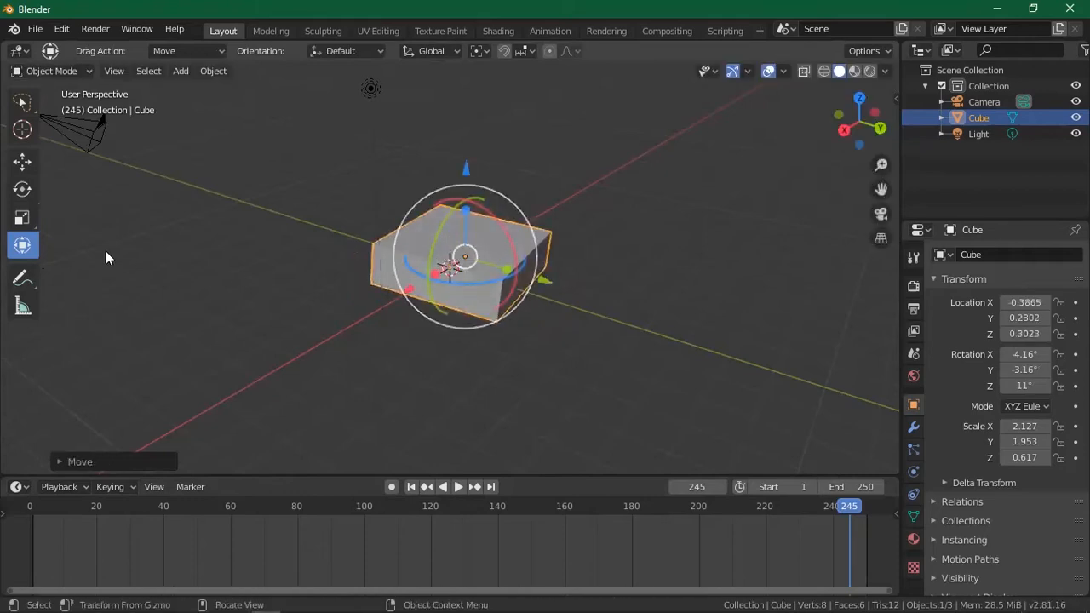
pyautogui.click(23, 278)
pyautogui.moveTo(447, 294); pyautogui.dragTo(402, 264)
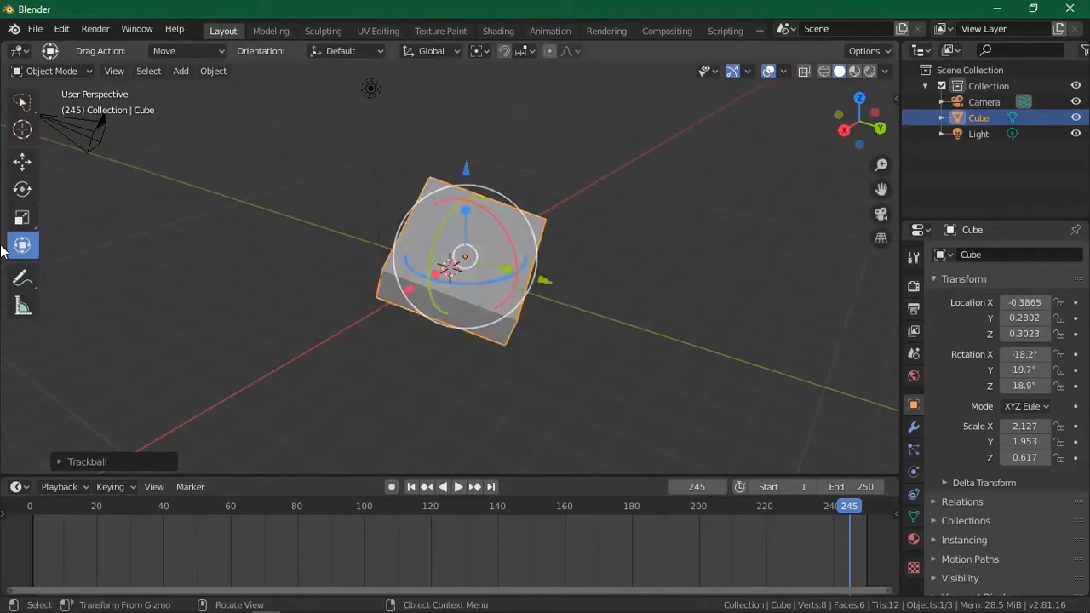
# Draw several blue freehand annotation strokes over the box with the Annotate tool, using 3D Cursor placement
pyautogui.click(21, 278)
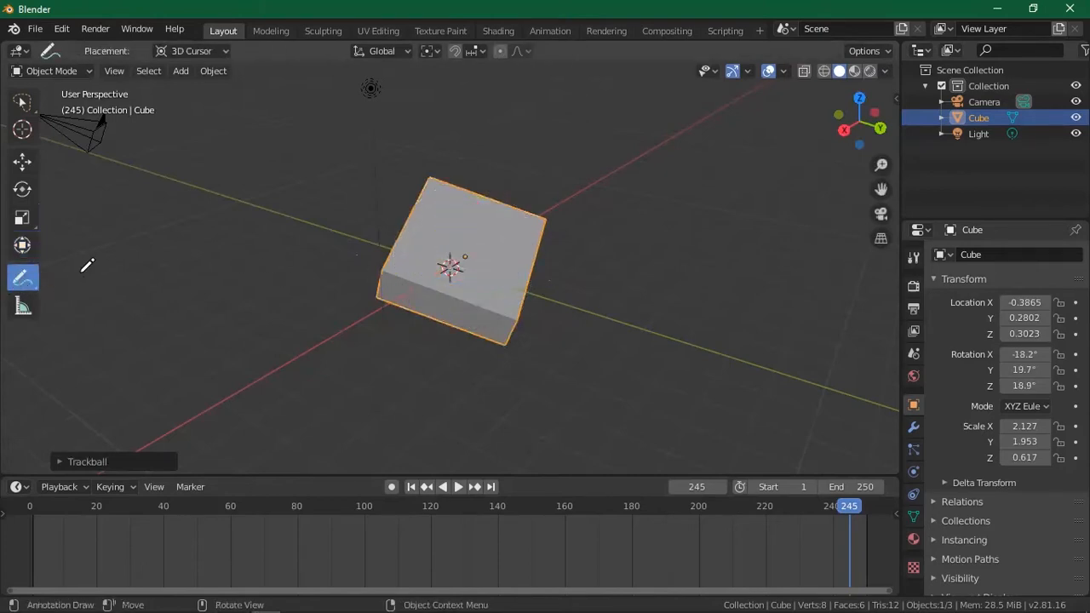
pyautogui.moveTo(546, 224)
pyautogui.mouseDown()
pyautogui.moveTo(468, 258)
pyautogui.moveTo(508, 285)
pyautogui.mouseUp()
pyautogui.scroll(5, 531, 287)
pyautogui.moveTo(873, 103)
pyautogui.mouseDown()
pyautogui.moveTo(839, 138)
pyautogui.moveTo(369, 273)
pyautogui.mouseUp()
pyautogui.moveTo(470, 230); pyautogui.dragTo(570, 184)
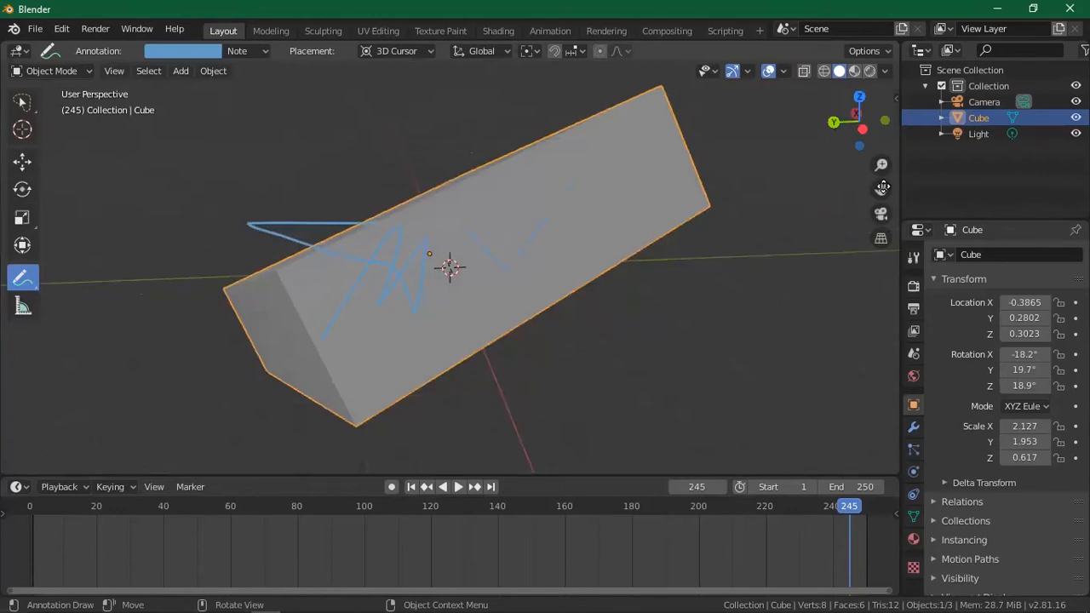
pyautogui.moveTo(847, 119); pyautogui.dragTo(805, 136)
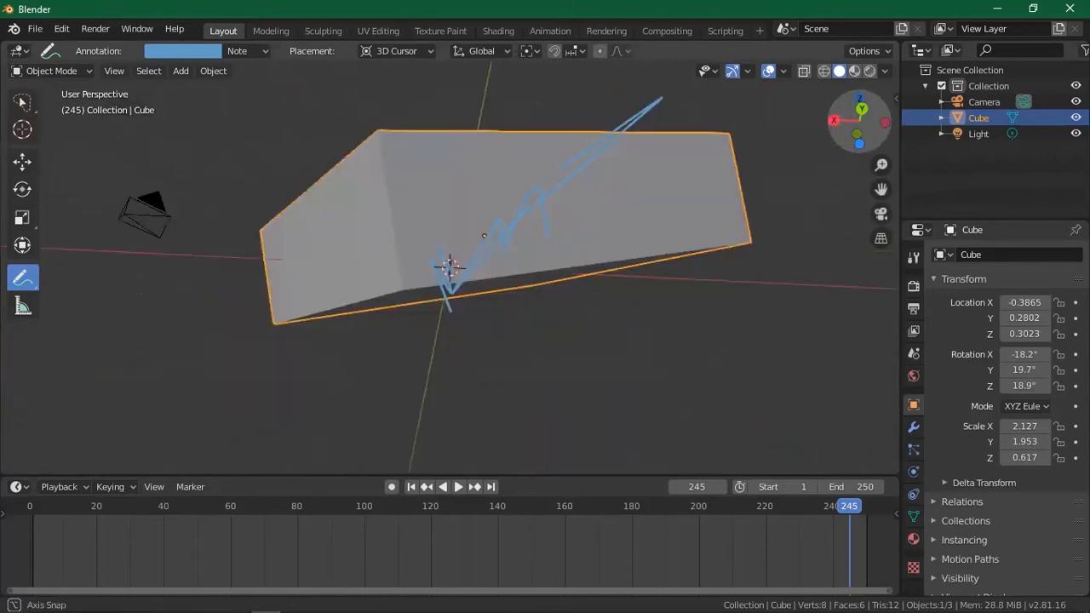
pyautogui.moveTo(850, 97); pyautogui.dragTo(850, 153)
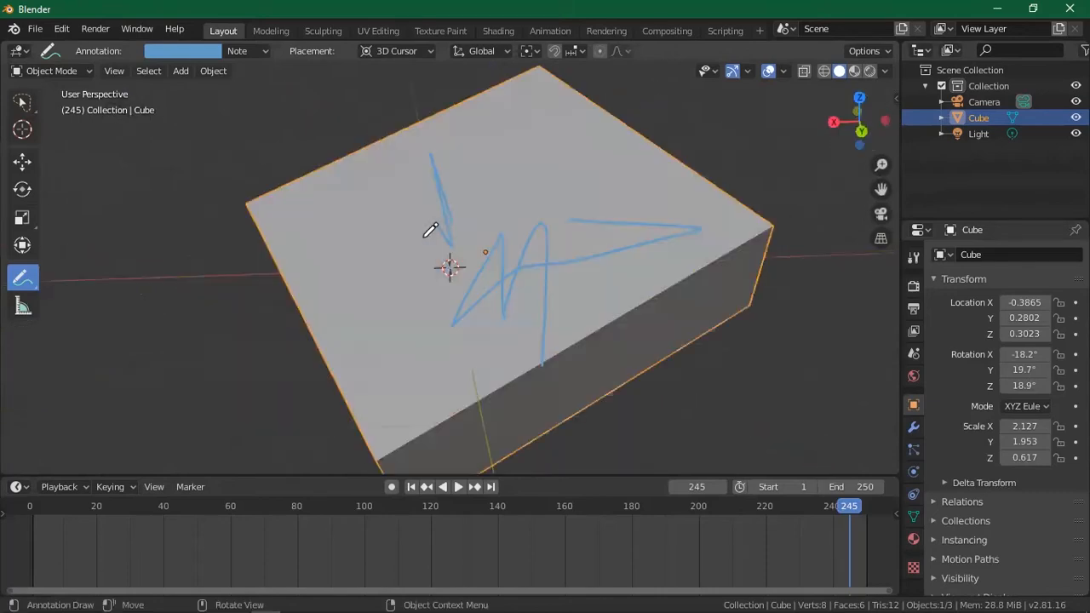
# Undo the blue annotation strokes on the box and activate the Measure tool
pyautogui.hotkey('ctrl', 'z')
pyautogui.scroll(-3, 260, 264)
pyautogui.scroll(1, 260, 264)
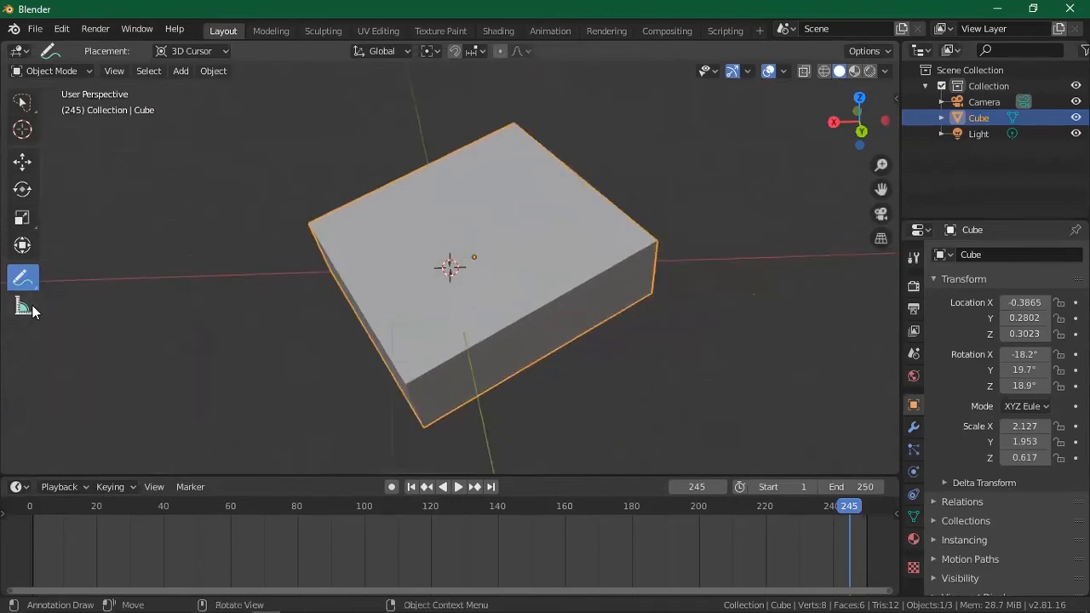
pyautogui.click(34, 305)
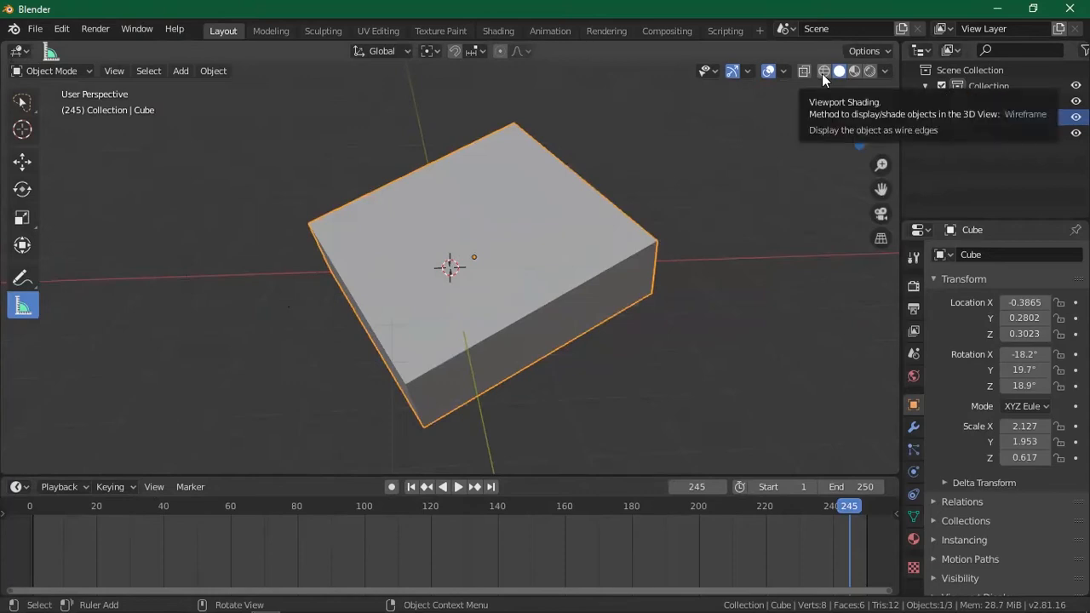
# Preview the box in Wireframe viewport shading and return to Solid shading
pyautogui.hotkey('shift', 'z')
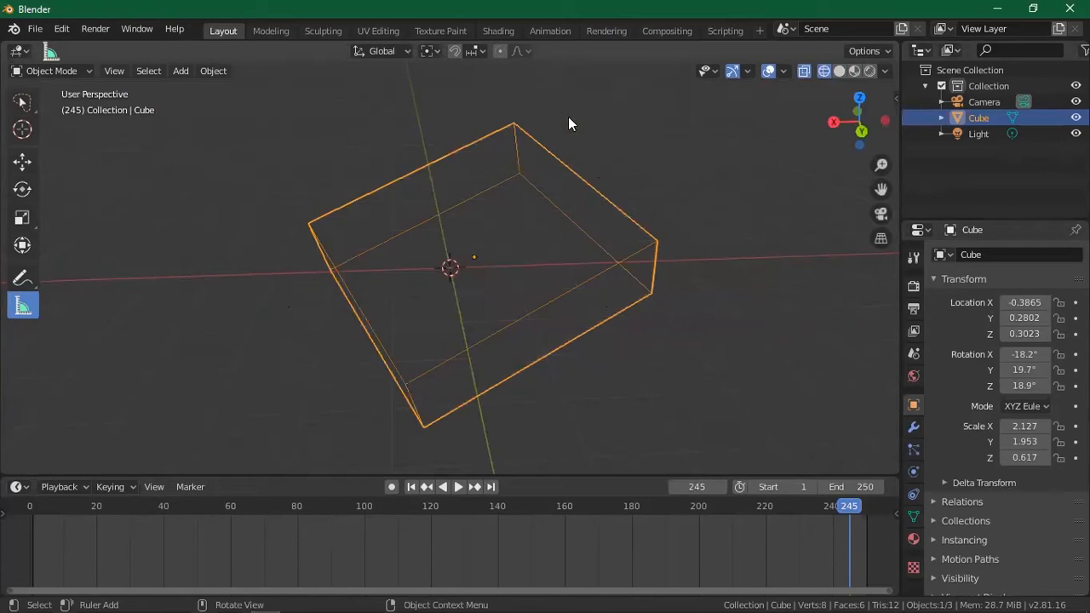
pyautogui.click(843, 71)
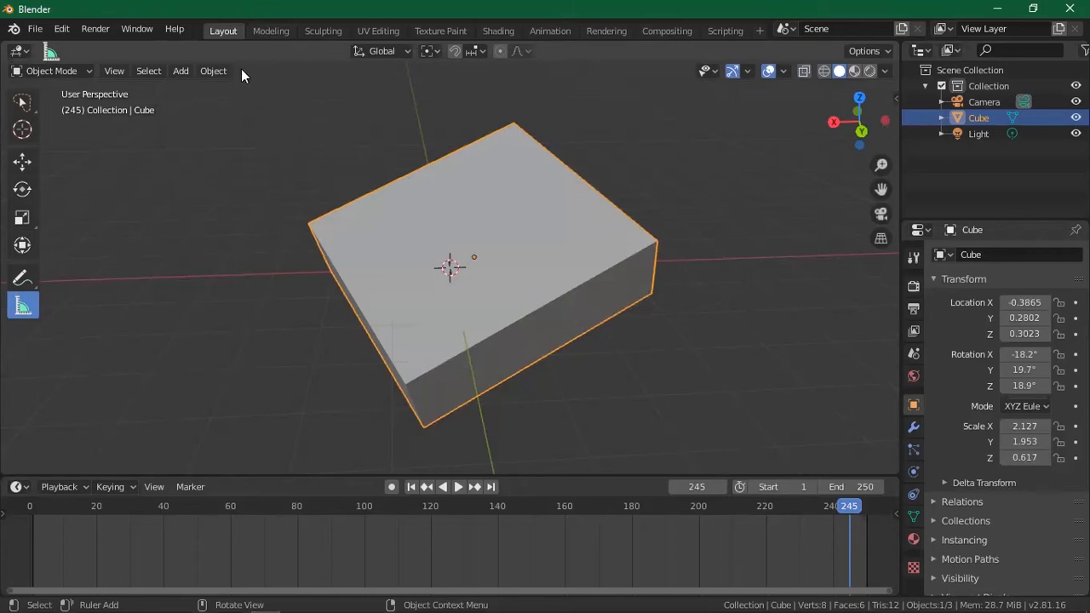
# Switch to the Modeling workspace, clear the vertex selection and box-select the box's visible vertices
pyautogui.click(268, 30)
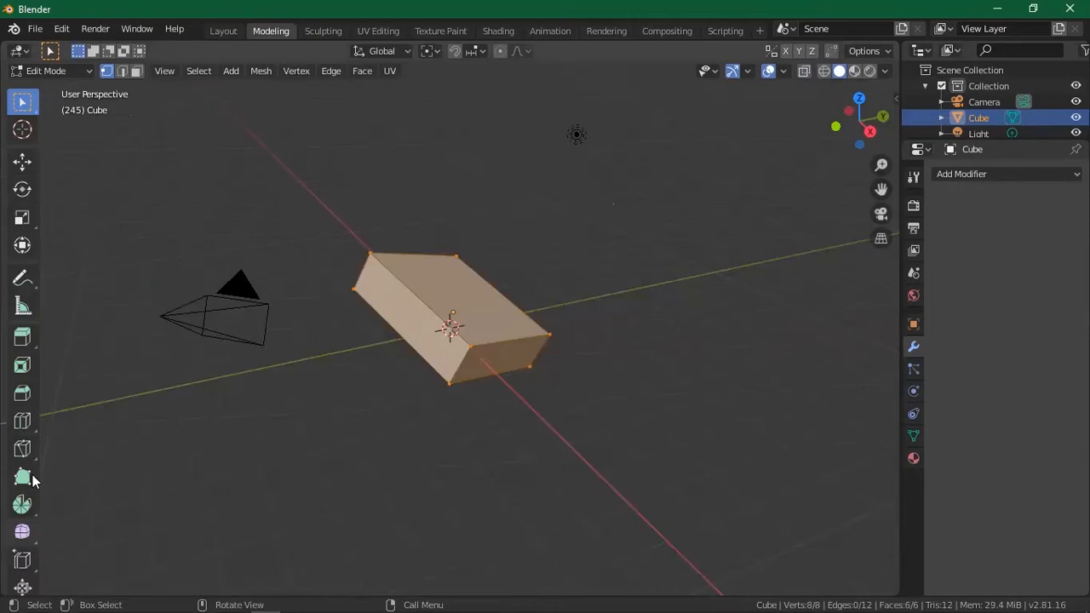
pyautogui.scroll(-2, 17, 528)
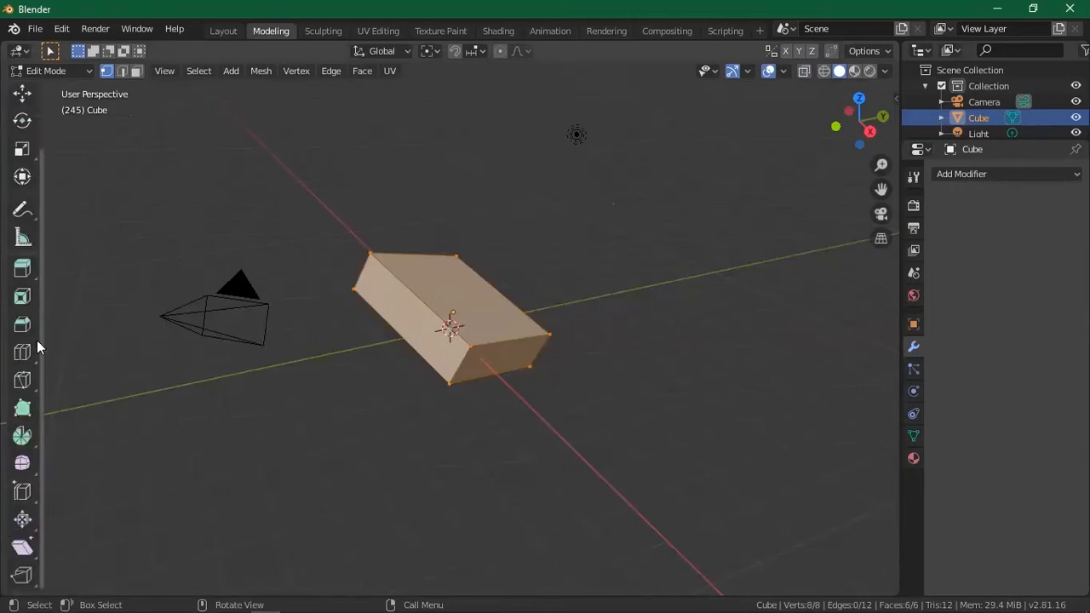
pyautogui.moveTo(22, 356); pyautogui.dragTo(94, 358)
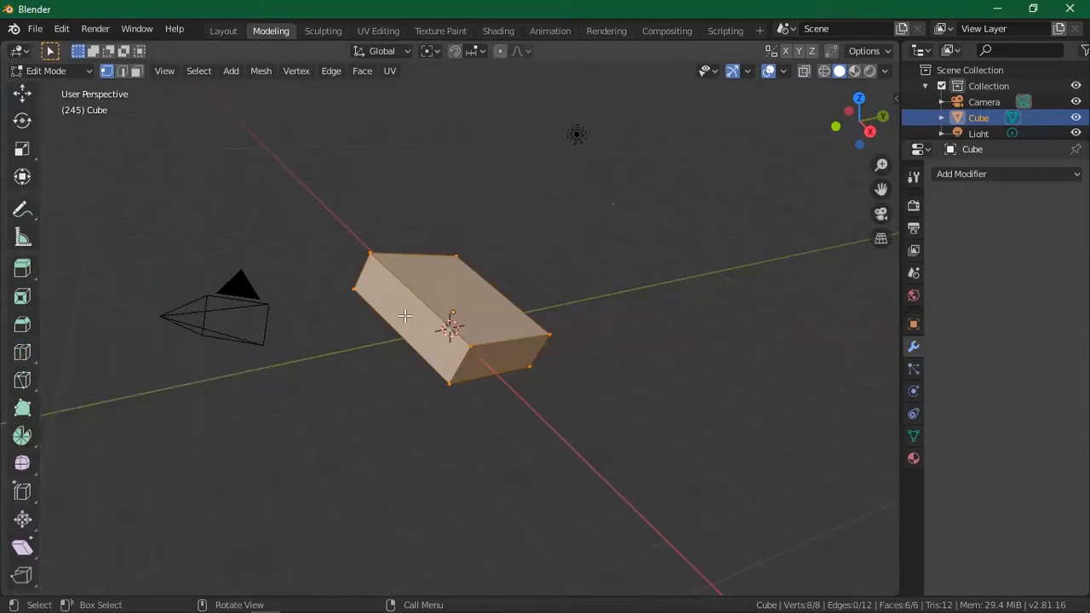
pyautogui.hotkey('alt', 'a')
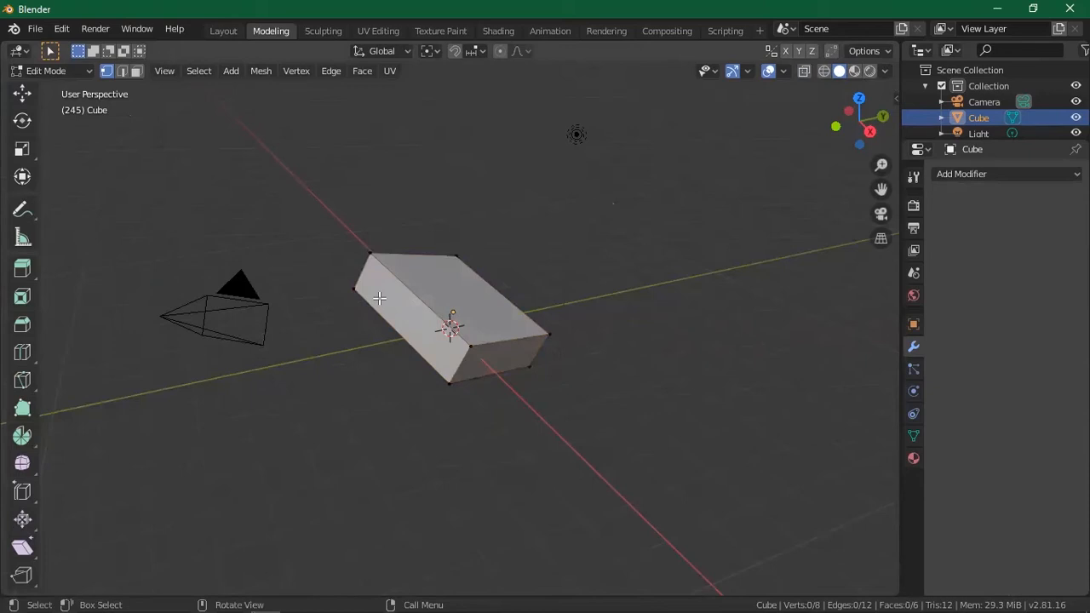
pyautogui.moveTo(331, 204); pyautogui.dragTo(664, 451)
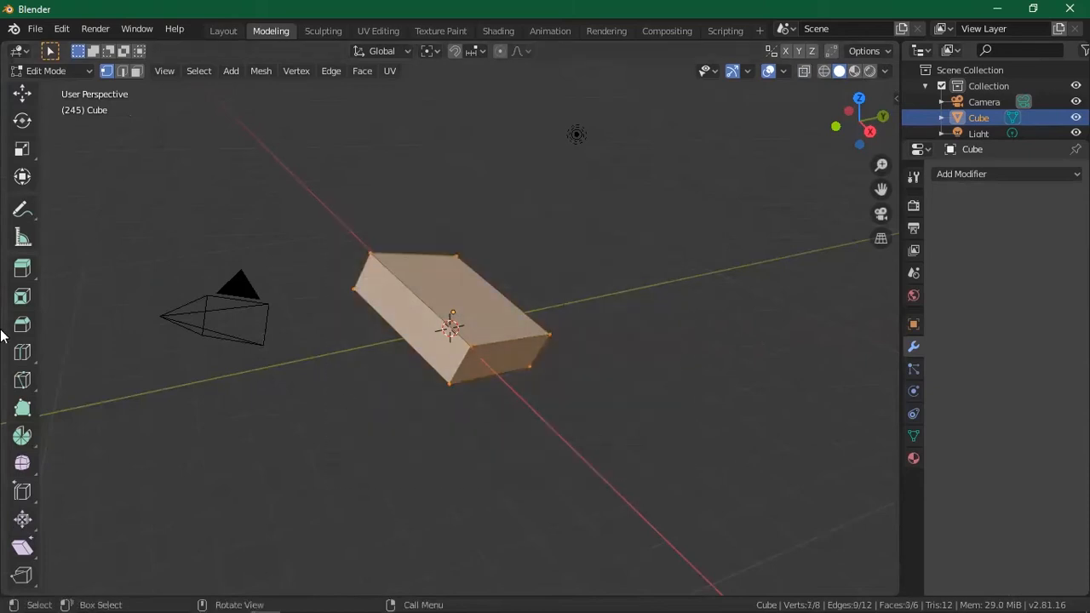
# Activate the Loop Cut, Bevel and Inset Faces tools one after another, ending on Inset Faces
pyautogui.click(16, 351)
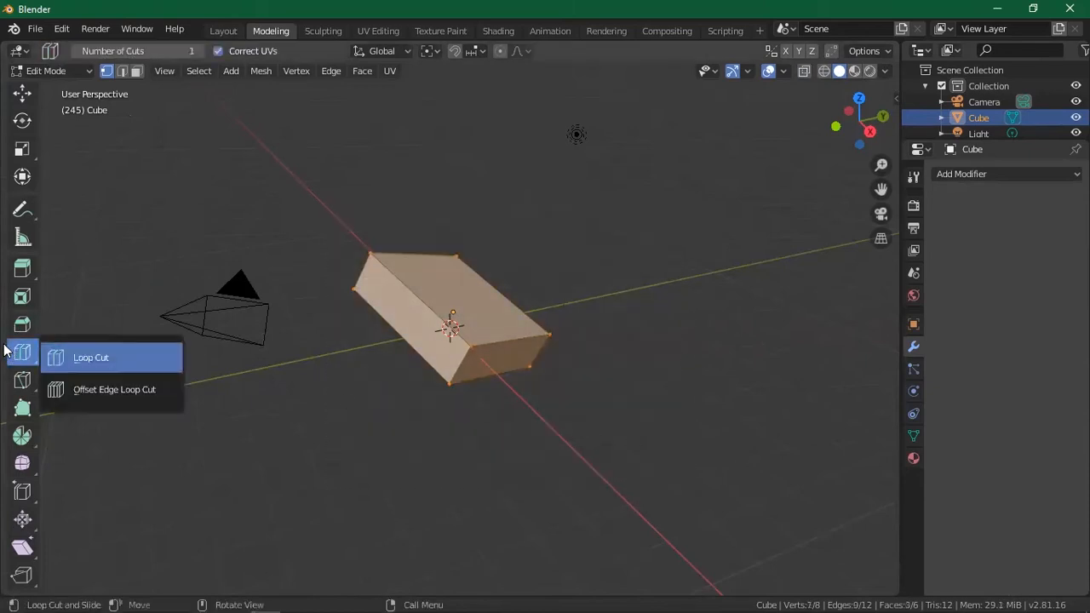
pyautogui.click(13, 349)
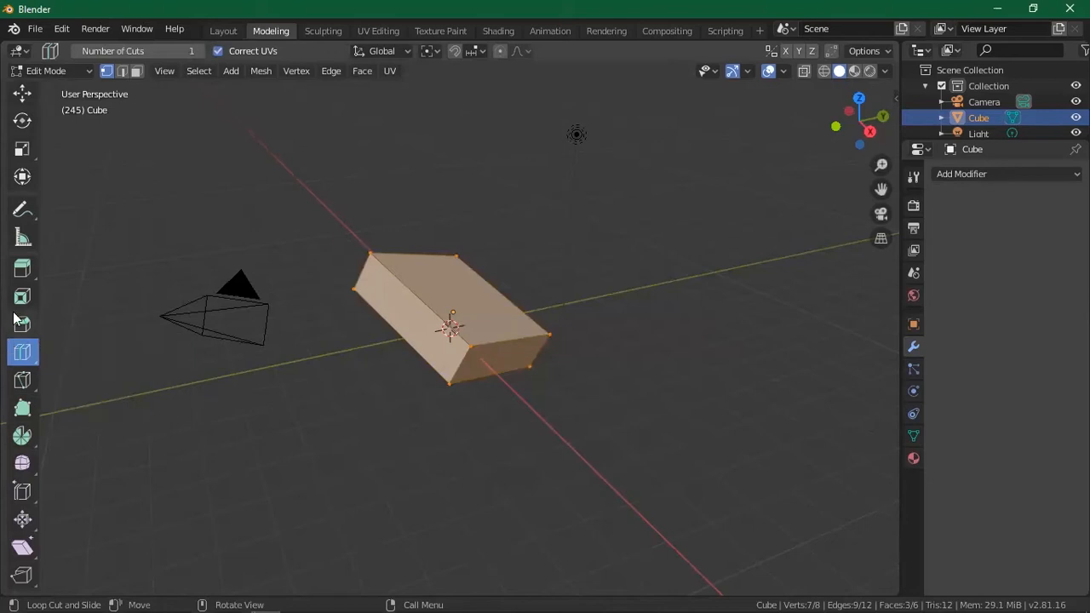
pyautogui.click(14, 318)
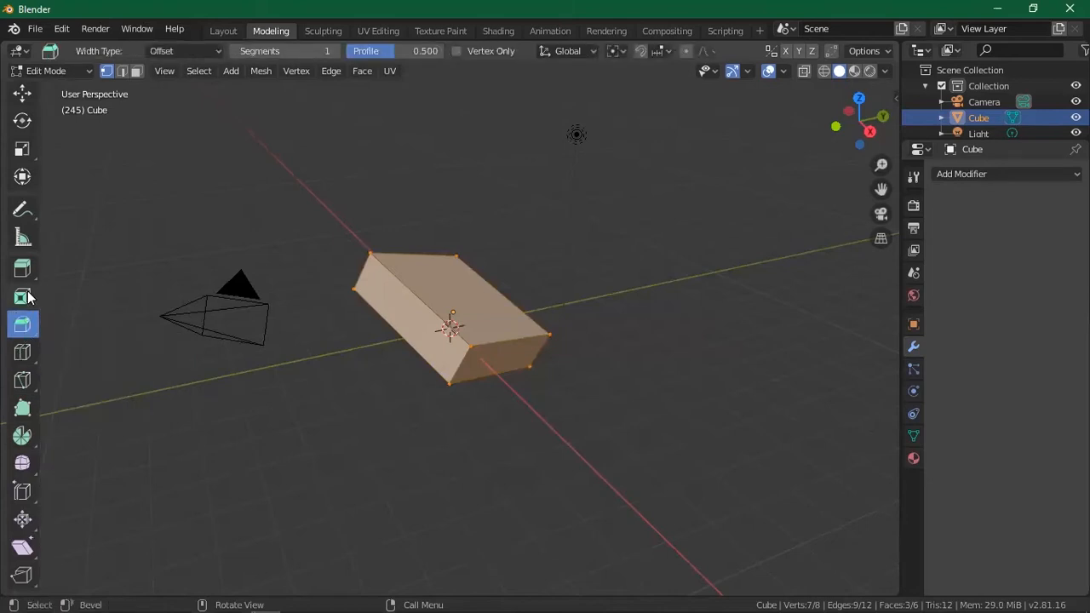
pyautogui.click(25, 297)
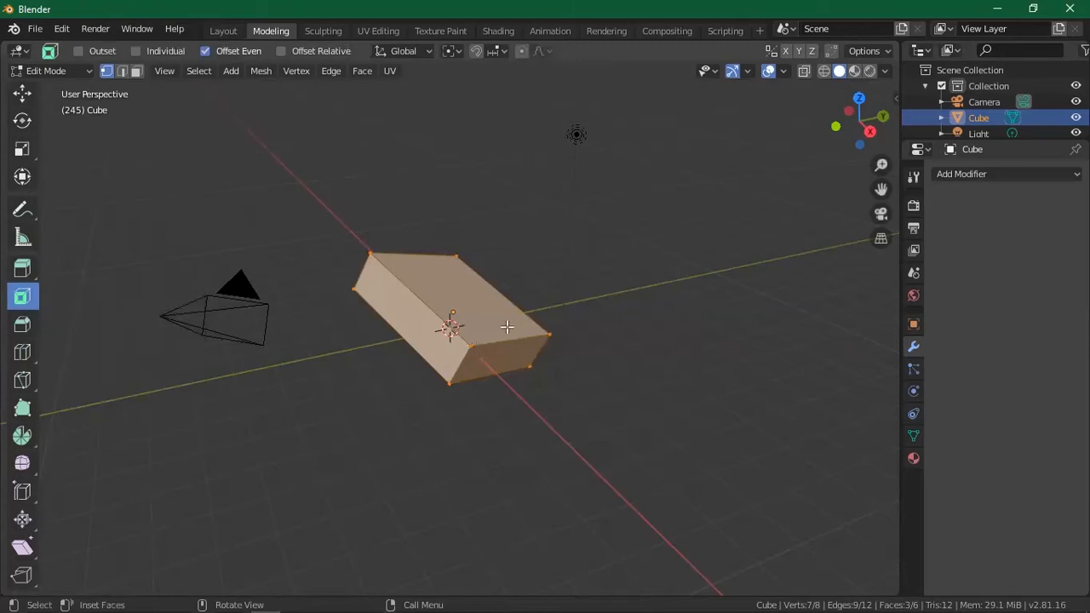
# Select the box's near upper corner vertex and expand the Cube entry in an enlarged outliner
pyautogui.click(481, 352)
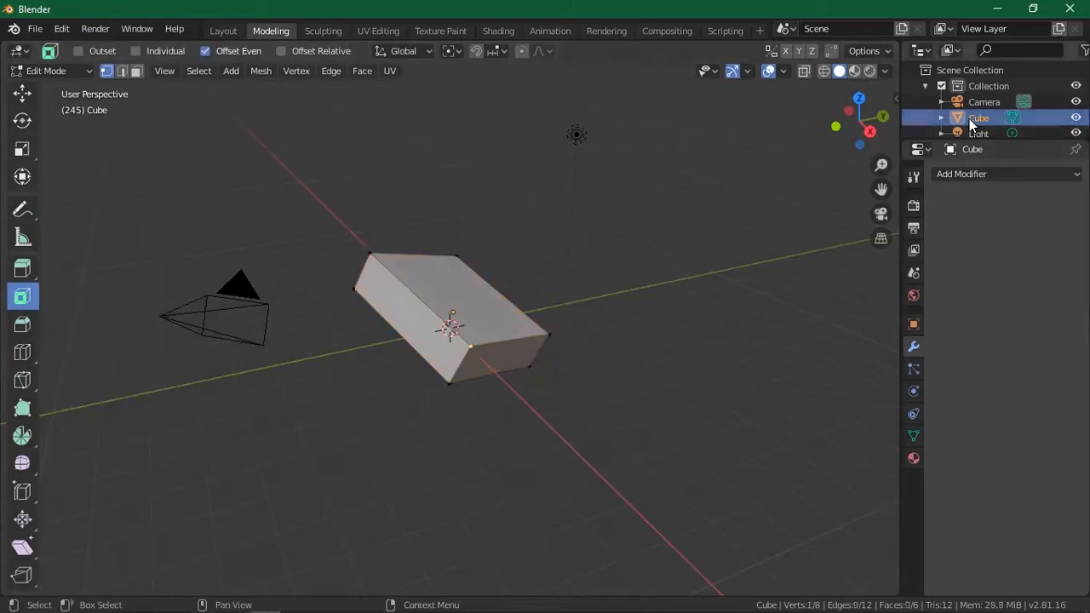
pyautogui.click(941, 117)
pyautogui.moveTo(1002, 140); pyautogui.dragTo(1018, 213)
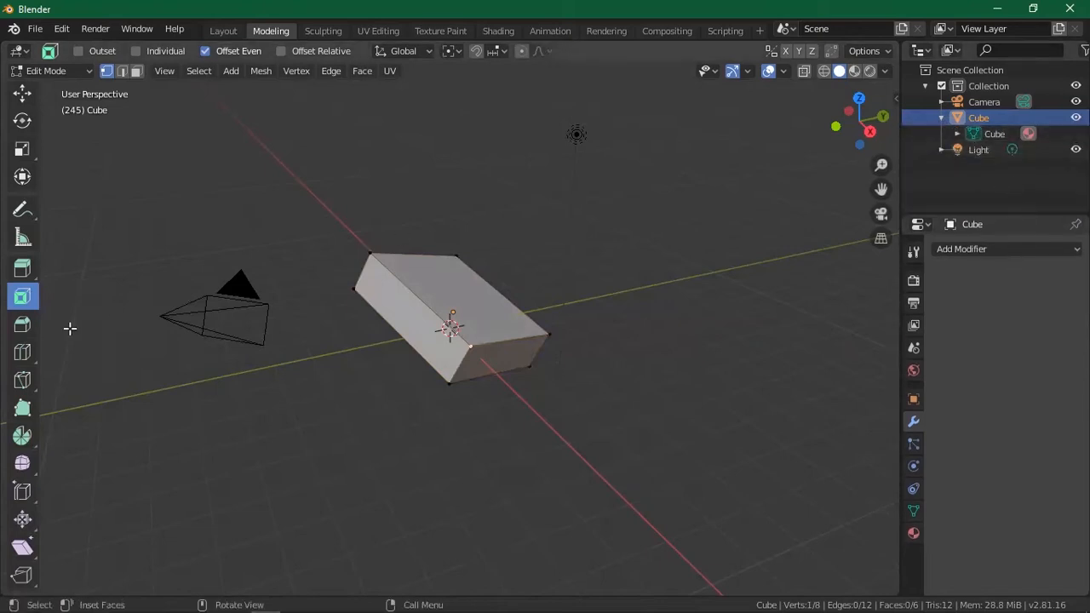
pyautogui.click(25, 273)
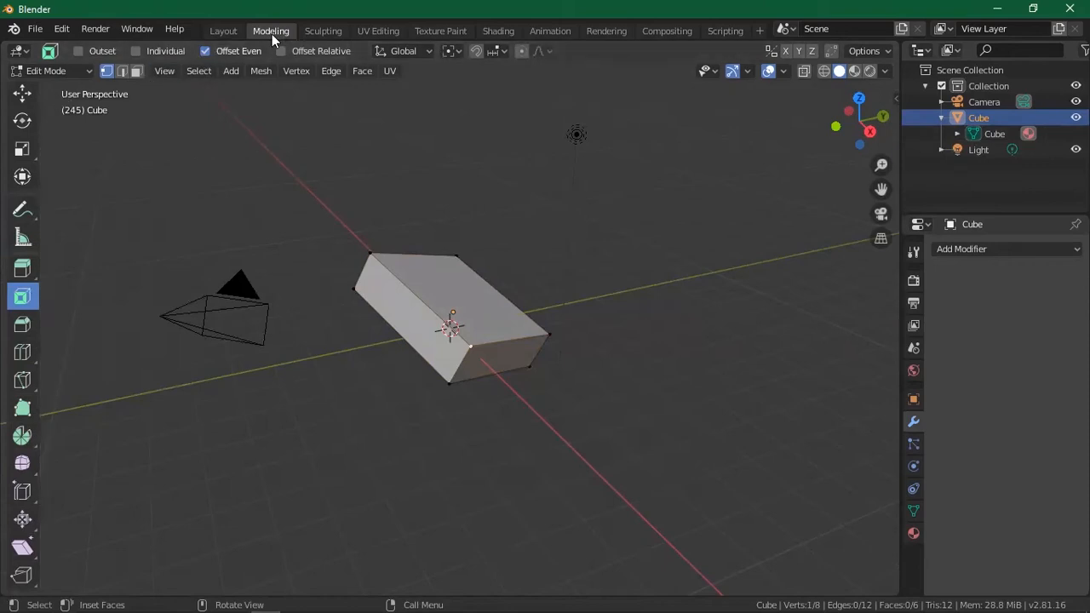
# Switch to the Sculpting workspace and try strokes across the box with the Draw brush at 50 px radius and 0.500 strength
pyautogui.click(315, 32)
pyautogui.moveTo(333, 215)
pyautogui.mouseDown()
pyautogui.moveTo(437, 226)
pyautogui.moveTo(423, 231)
pyautogui.moveTo(537, 275)
pyautogui.moveTo(599, 267)
pyautogui.mouseUp()
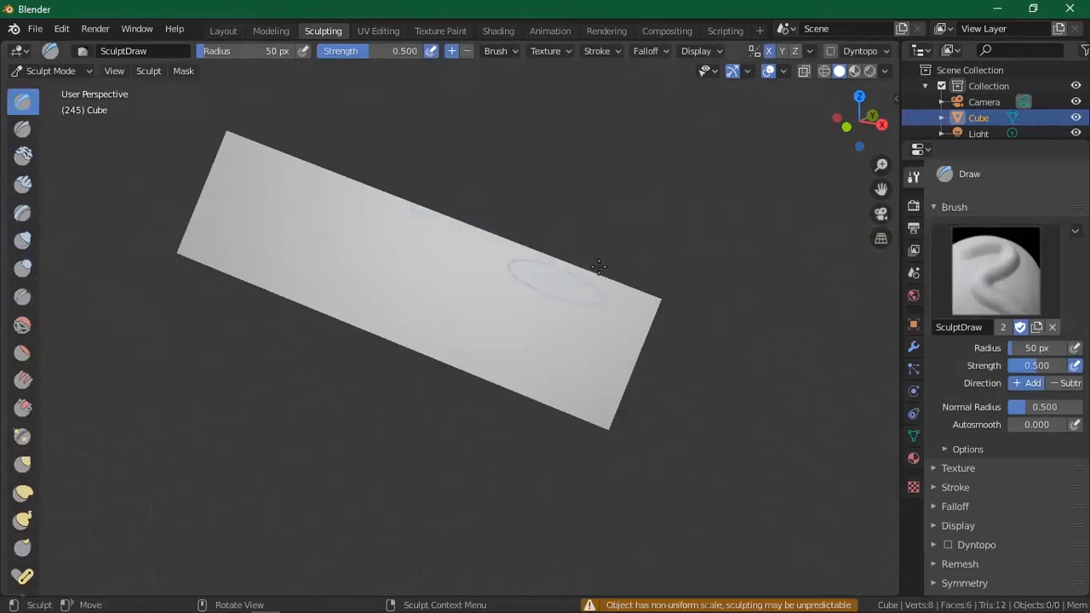
pyautogui.moveTo(332, 261)
pyautogui.mouseDown()
pyautogui.moveTo(344, 267)
pyautogui.moveTo(287, 218)
pyautogui.moveTo(294, 249)
pyautogui.mouseUp()
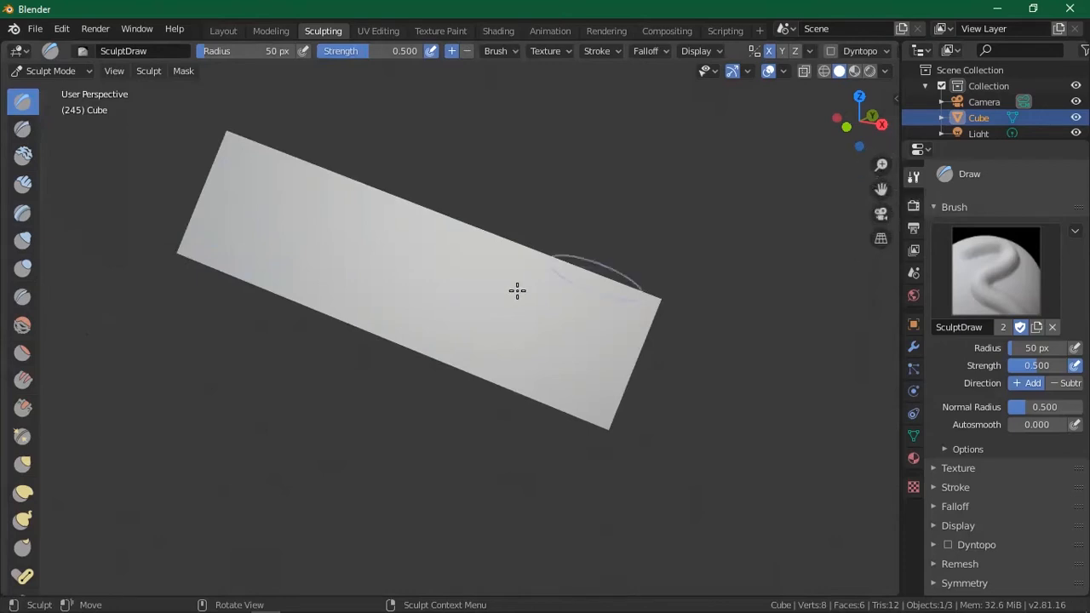
pyautogui.moveTo(469, 276)
pyautogui.mouseDown()
pyautogui.moveTo(572, 292)
pyautogui.moveTo(572, 312)
pyautogui.mouseUp()
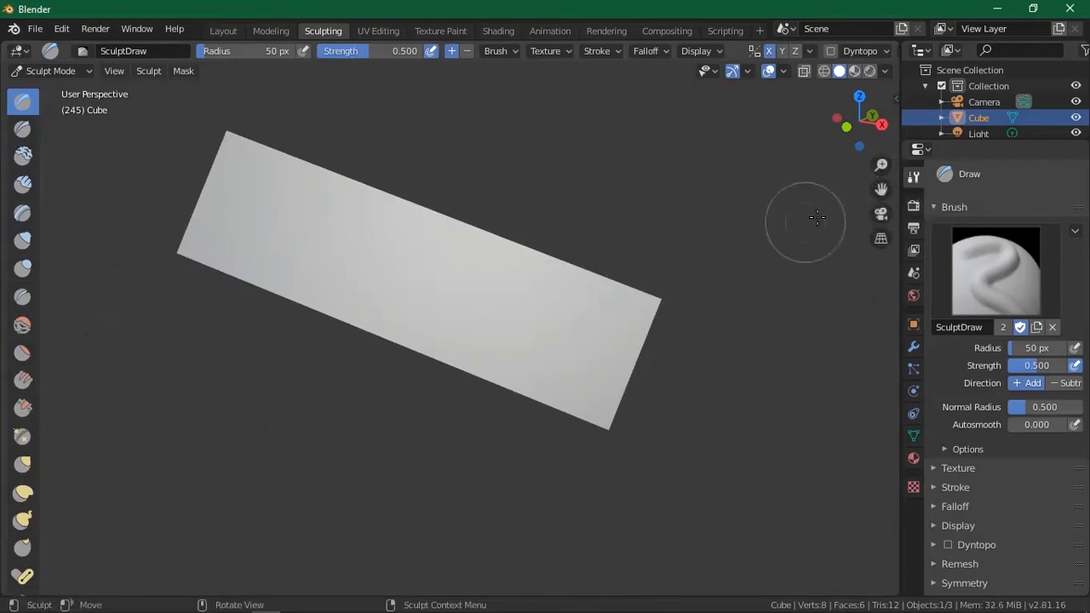
# Choose the Clay sculpting brush while viewing the box from an upper corner angle
pyautogui.moveTo(855, 117); pyautogui.dragTo(877, 196)
pyautogui.press('c')
pyautogui.scroll(-2, 975, 526)
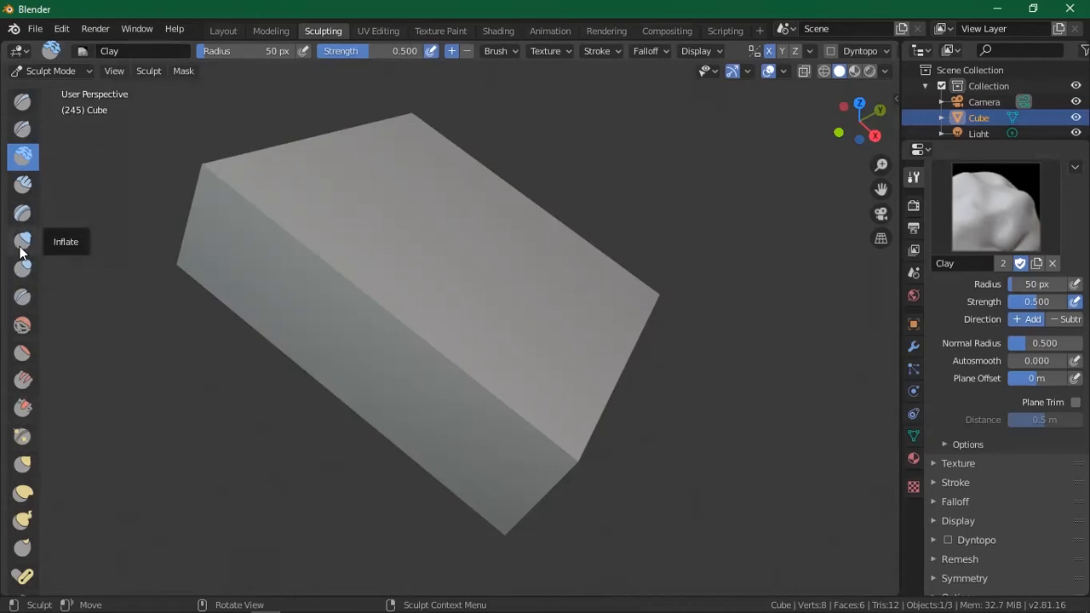
# Switch to the UV Editing workspace, select the box's rear upper vertex and return the box to Object Mode
pyautogui.click(372, 26)
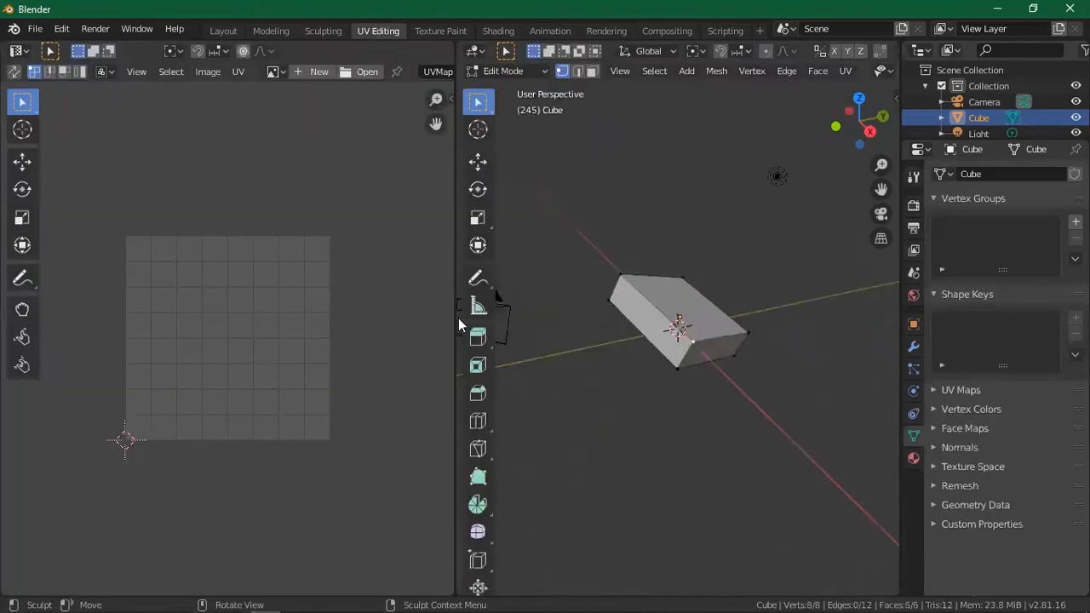
pyautogui.click(669, 296)
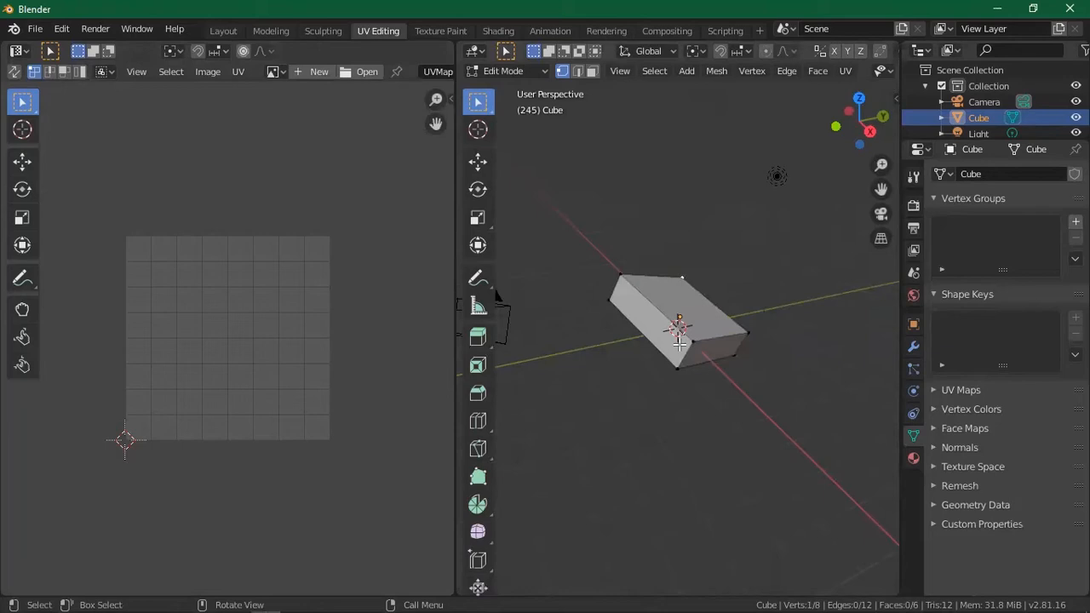
pyautogui.click(943, 119)
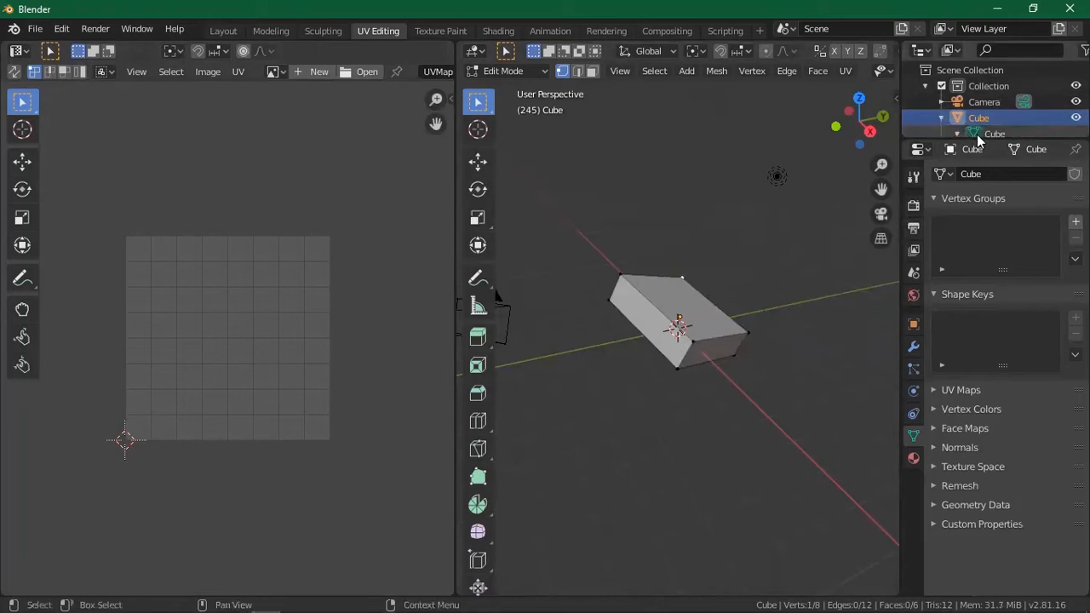
pyautogui.click(977, 133)
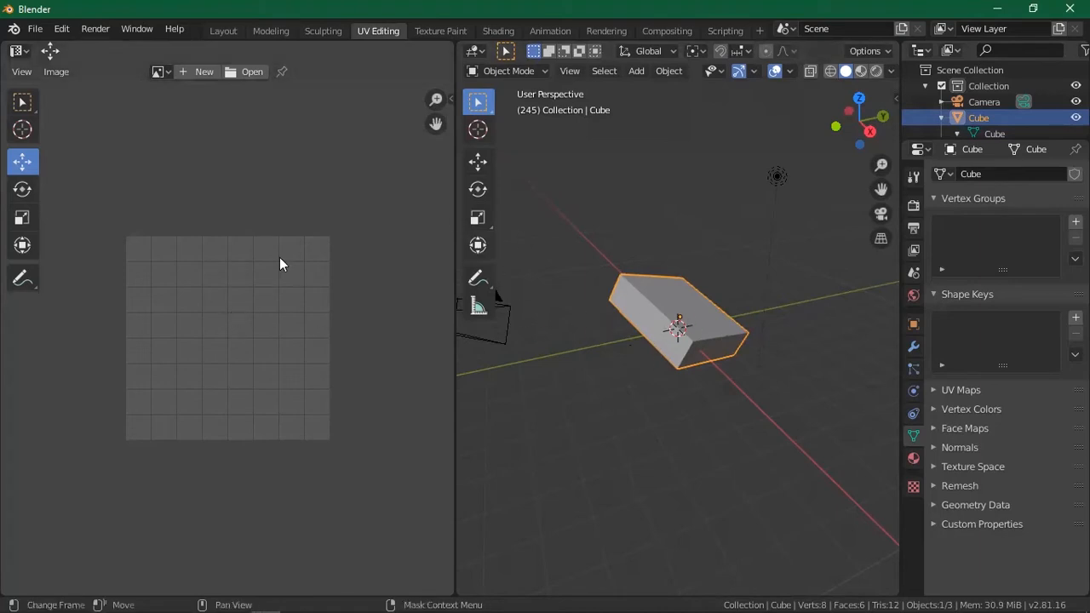
# Switch to the Texture Paint workspace and set the Fill brush to orange with H 0.102, S 1.000 and V 1.000
pyautogui.click(421, 34)
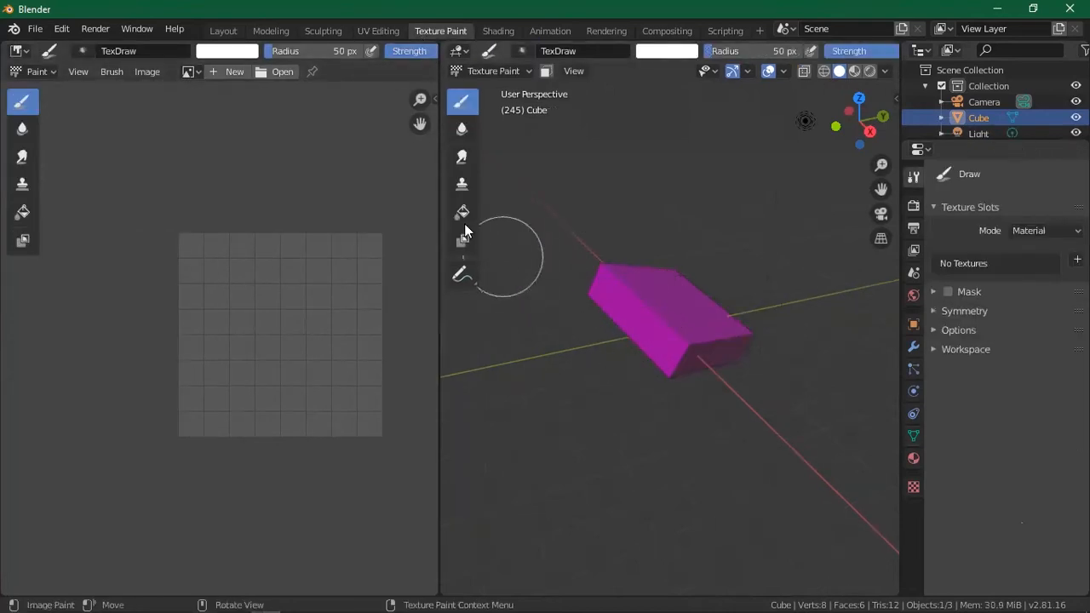
pyautogui.click(467, 137)
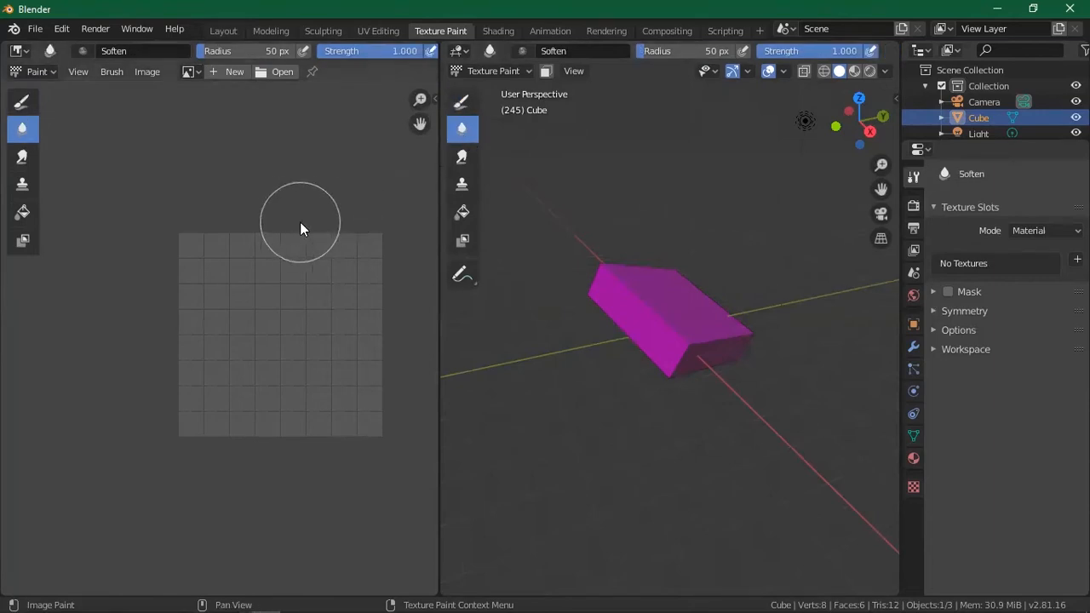
pyautogui.click(31, 210)
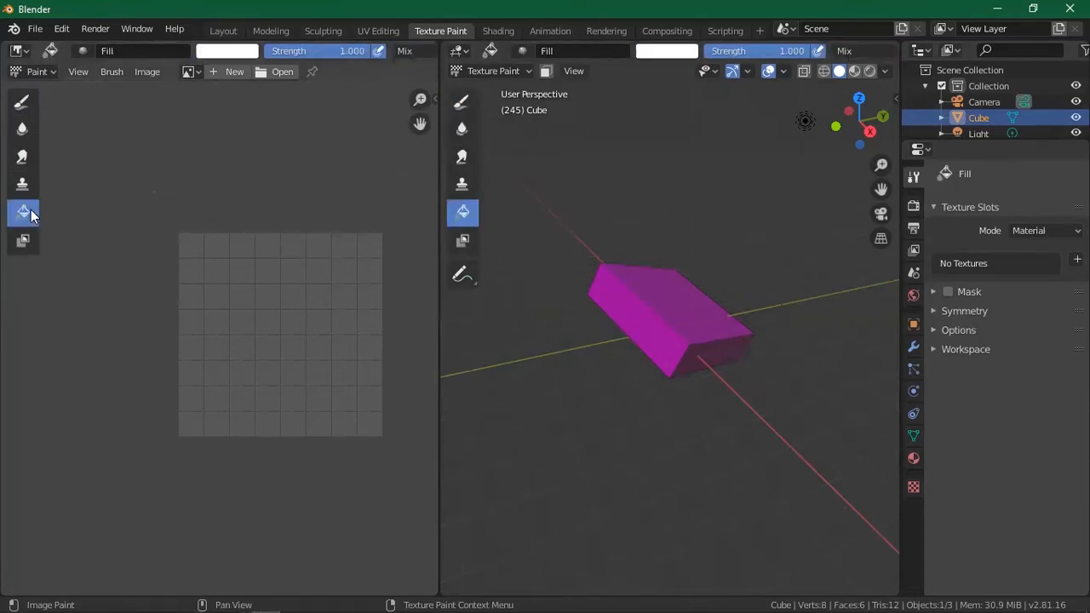
pyautogui.click(647, 51)
pyautogui.moveTo(693, 162); pyautogui.dragTo(667, 174)
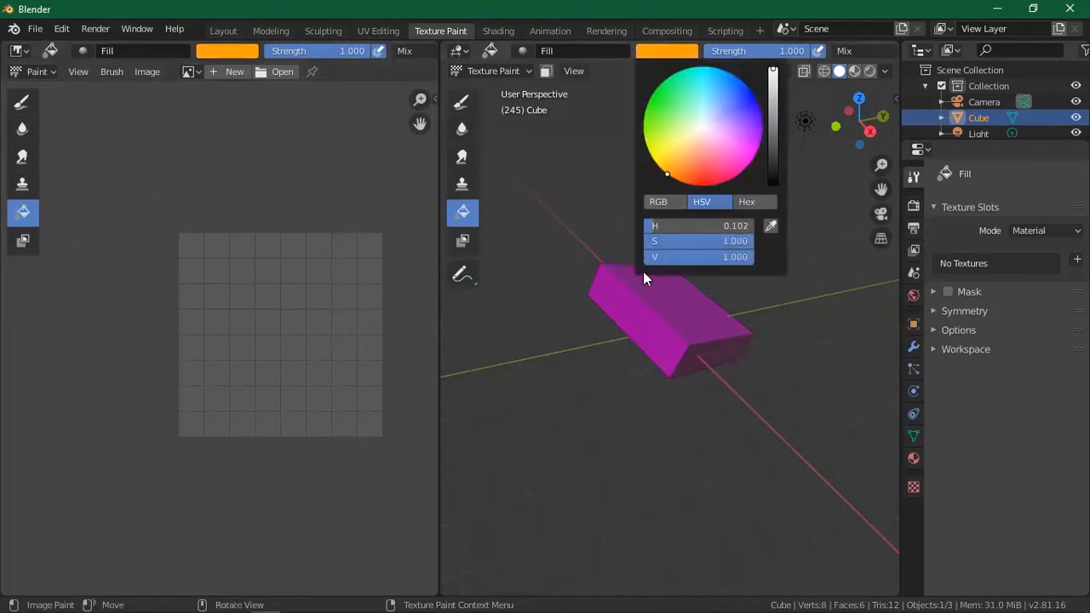
# Switch to the Shading workspace and reposition the Principled BSDF and Material Output nodes together in the node editor
pyautogui.hotkey('ctrl', 'pagedown')
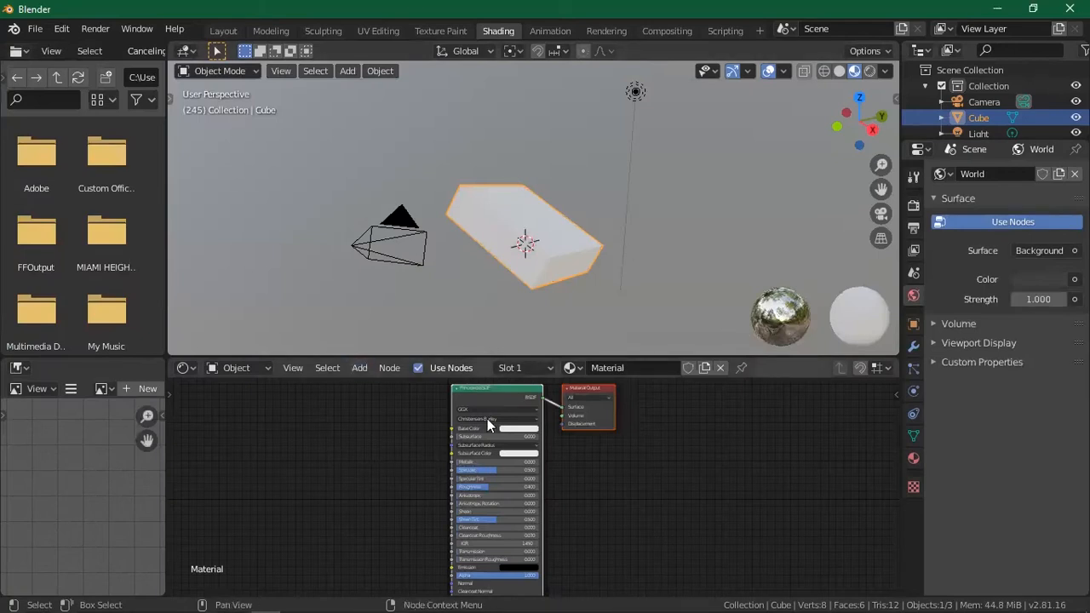
pyautogui.press('g')
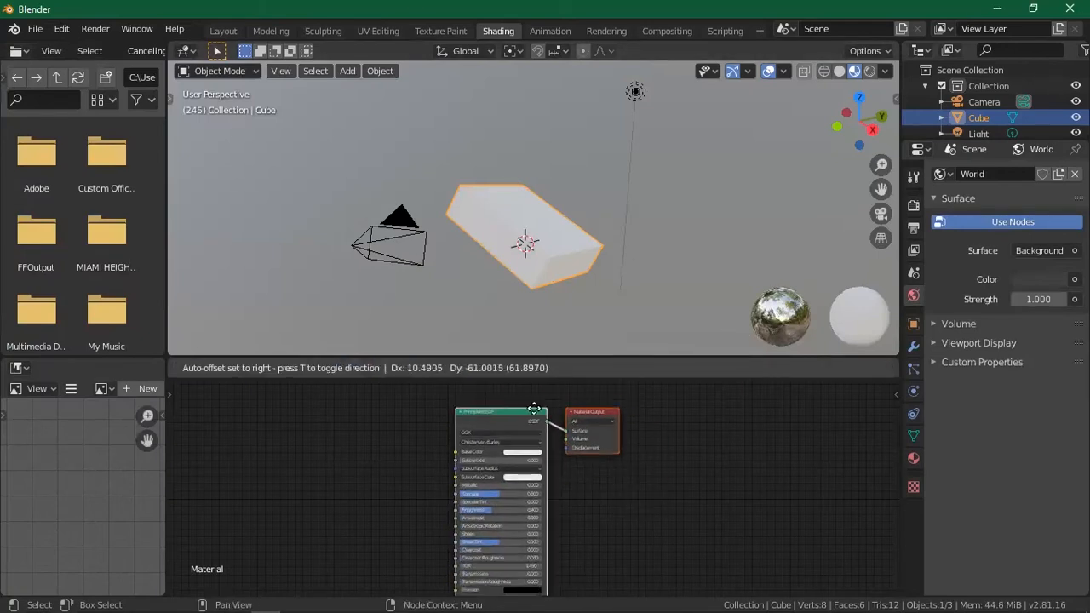
pyautogui.press('Escape')
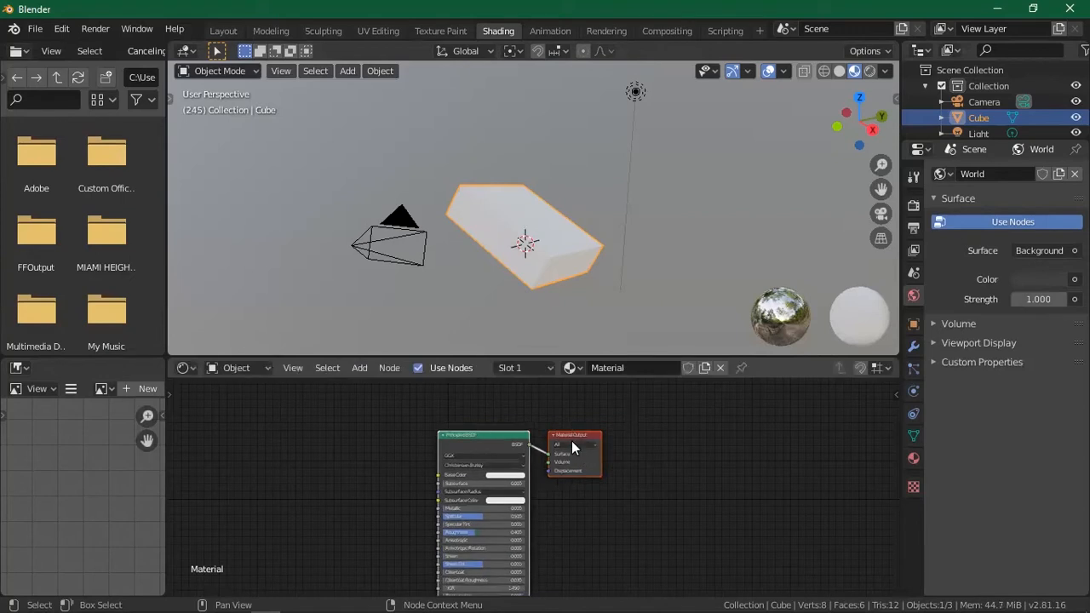
pyautogui.scroll(8, 697, 435)
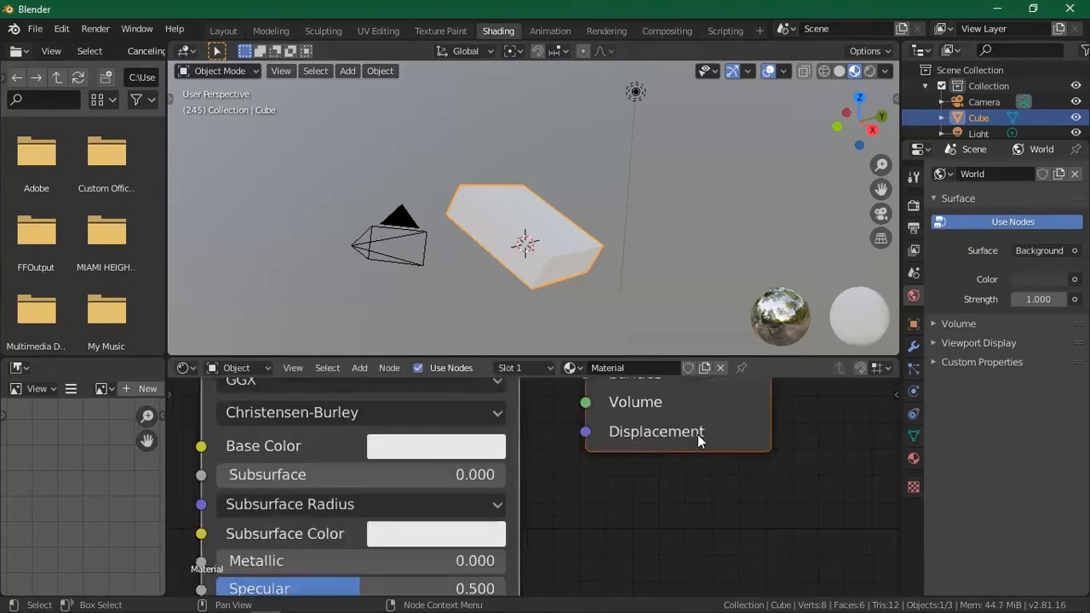
pyautogui.scroll(-5, 697, 434)
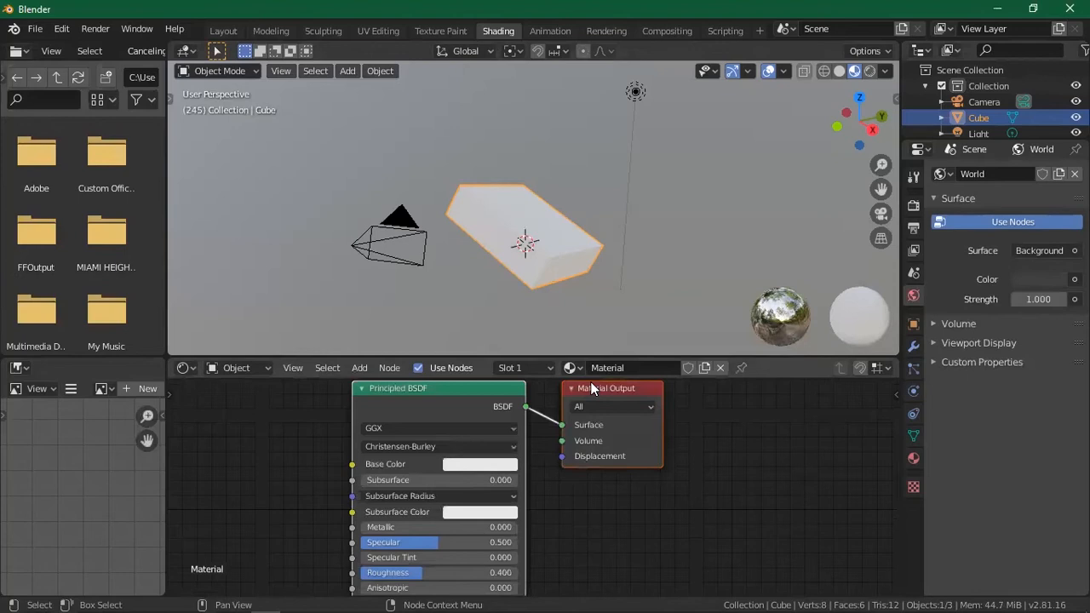
pyautogui.moveTo(597, 391); pyautogui.dragTo(503, 431)
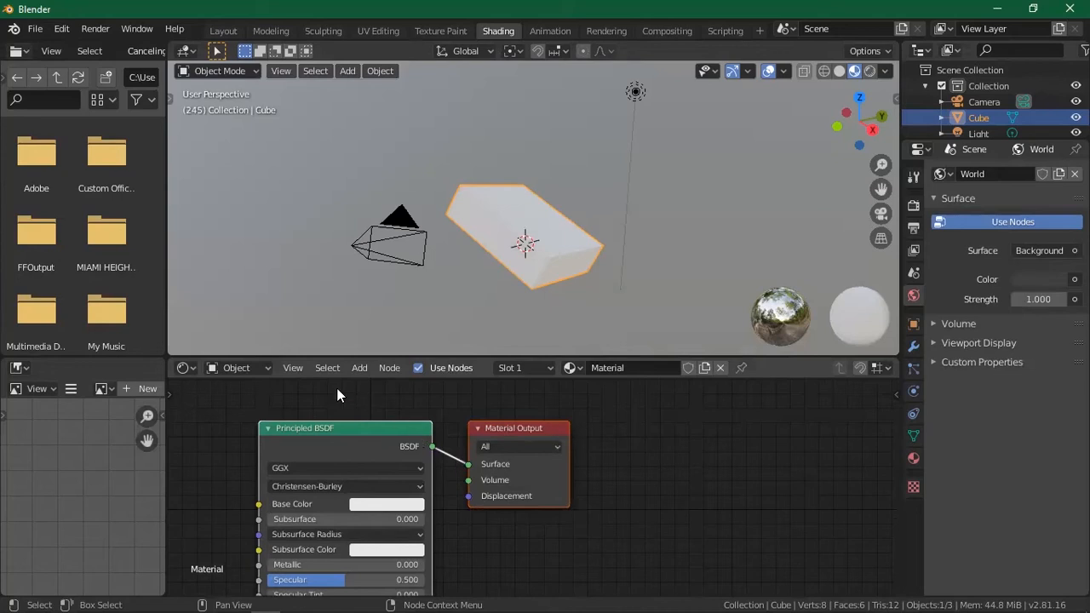
pyautogui.click(391, 367)
pyautogui.scroll(-3, 656, 268)
pyautogui.scroll(3, 647, 267)
pyautogui.scroll(1, 559, 261)
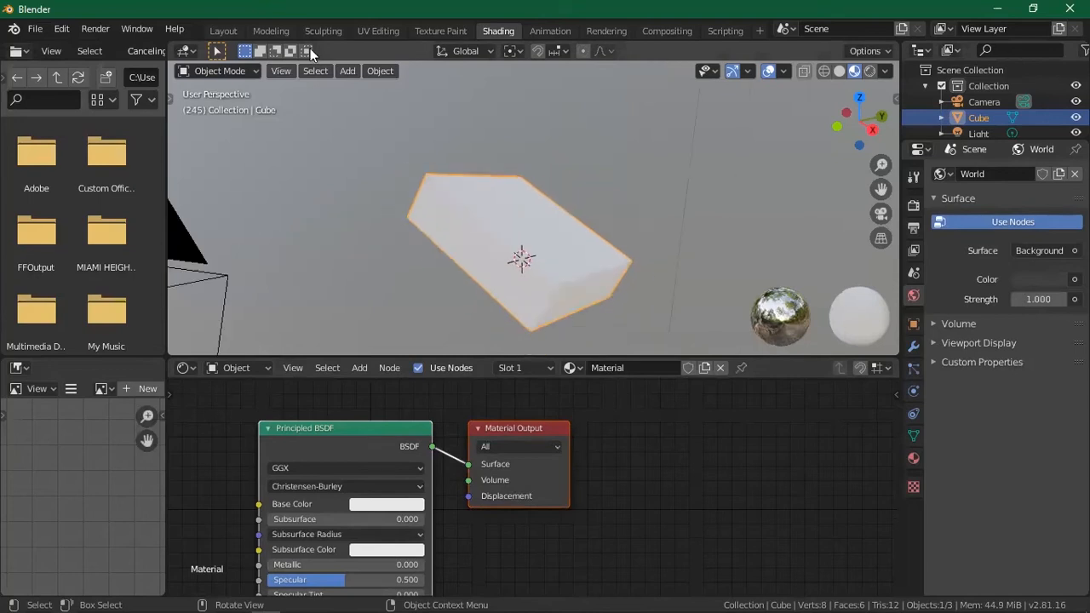
# Switch to the Animation workspace and deselect the box
pyautogui.click(552, 31)
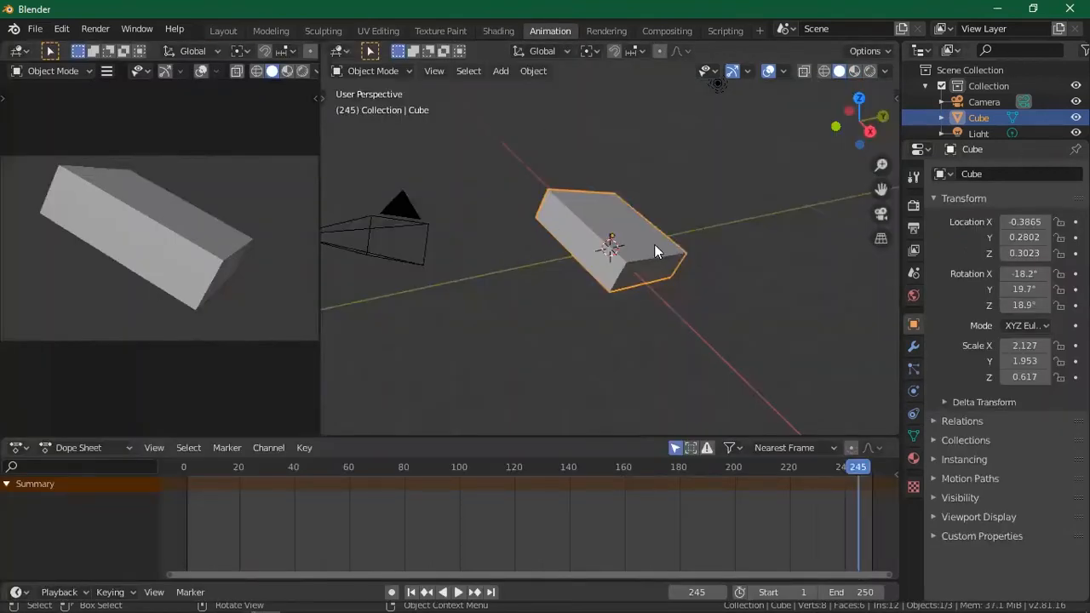
pyautogui.scroll(2, 654, 244)
pyautogui.scroll(-1, 654, 244)
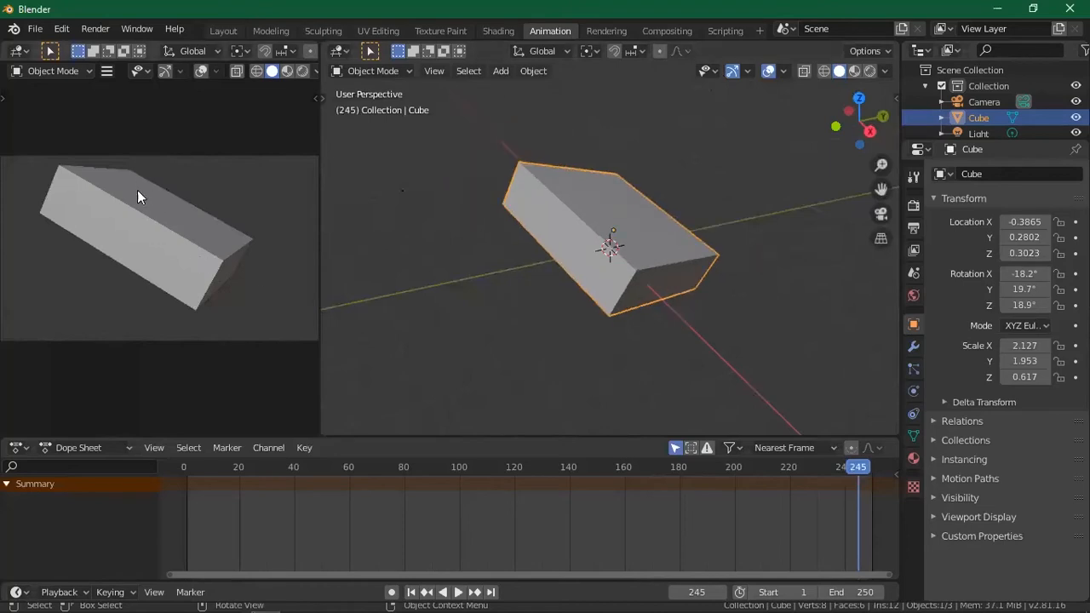
pyautogui.click(53, 450)
pyautogui.click(280, 133)
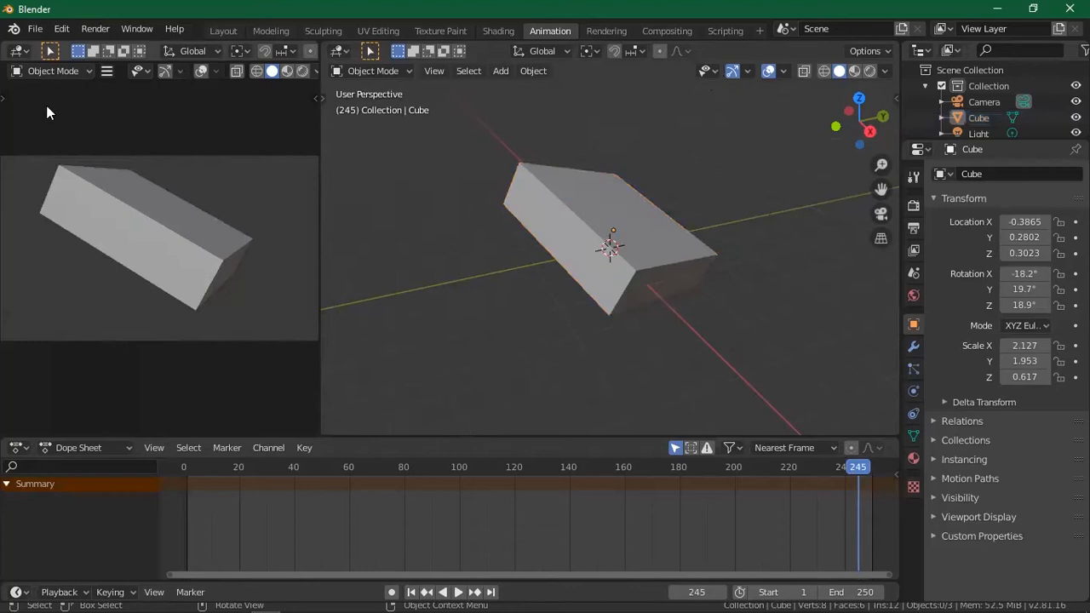
# Change the camera view area to a Dope Sheet and narrow its channel list
pyautogui.click(17, 51)
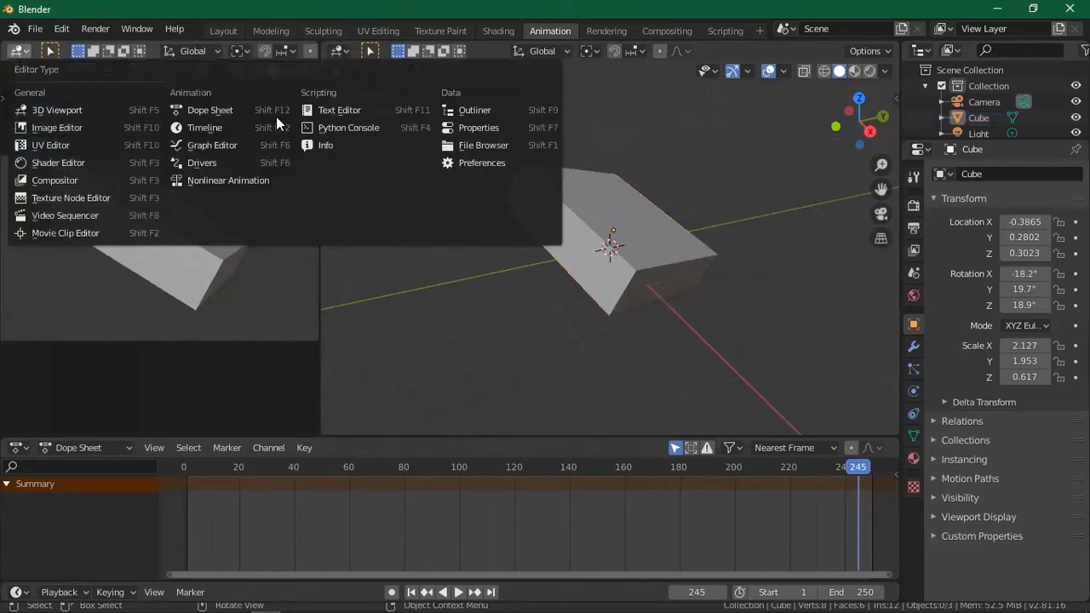
pyautogui.click(226, 110)
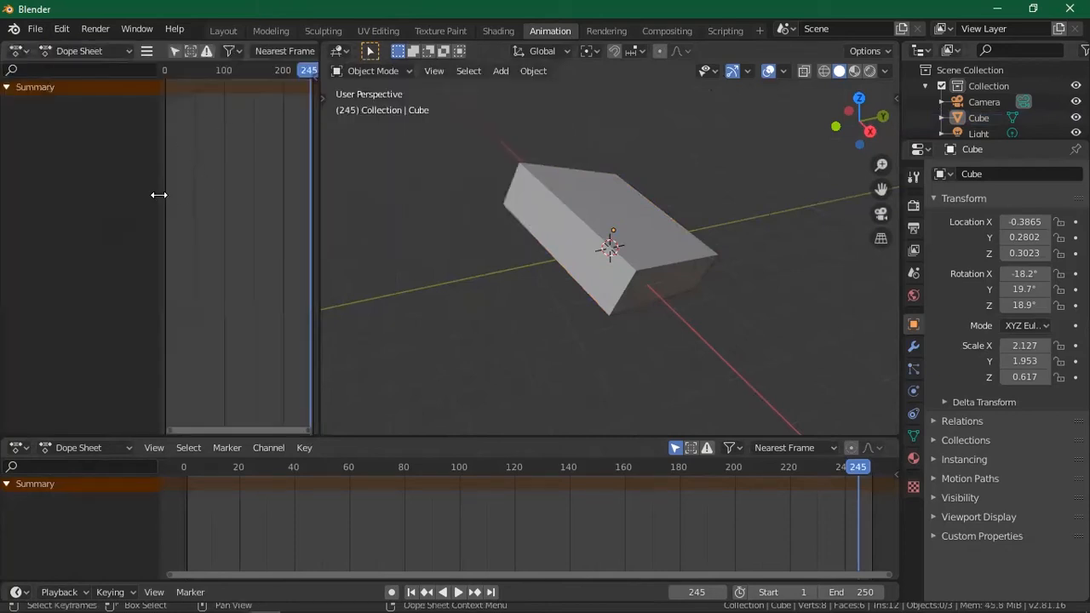
pyautogui.moveTo(163, 196); pyautogui.dragTo(90, 194)
# Select the box, enable auto keying and rotate it at frame 0 to about X -112°, Y 13.1°, Z -73°
pyautogui.click(591, 213)
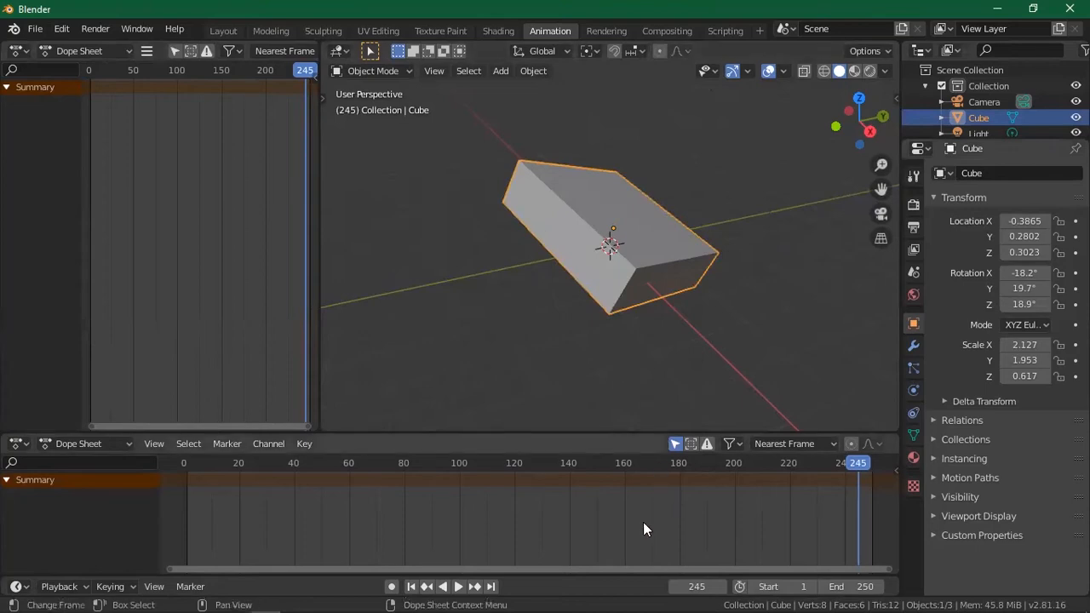
pyautogui.click(391, 587)
pyautogui.hotkey('ctrl', 'shift', 'space')
pyautogui.press('space')
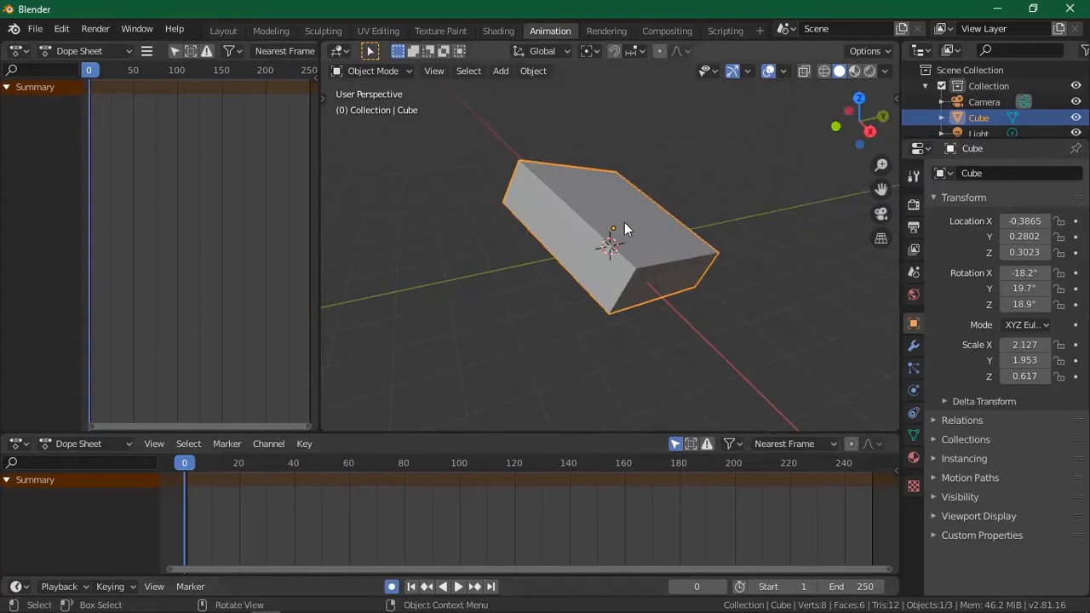
pyautogui.press('r')
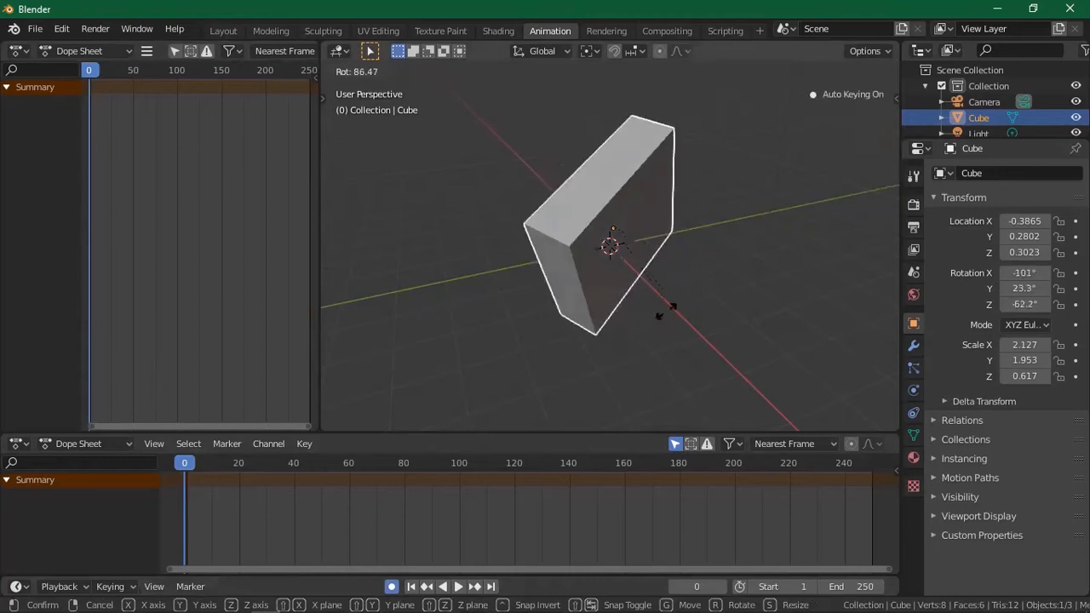
pyautogui.click(656, 355)
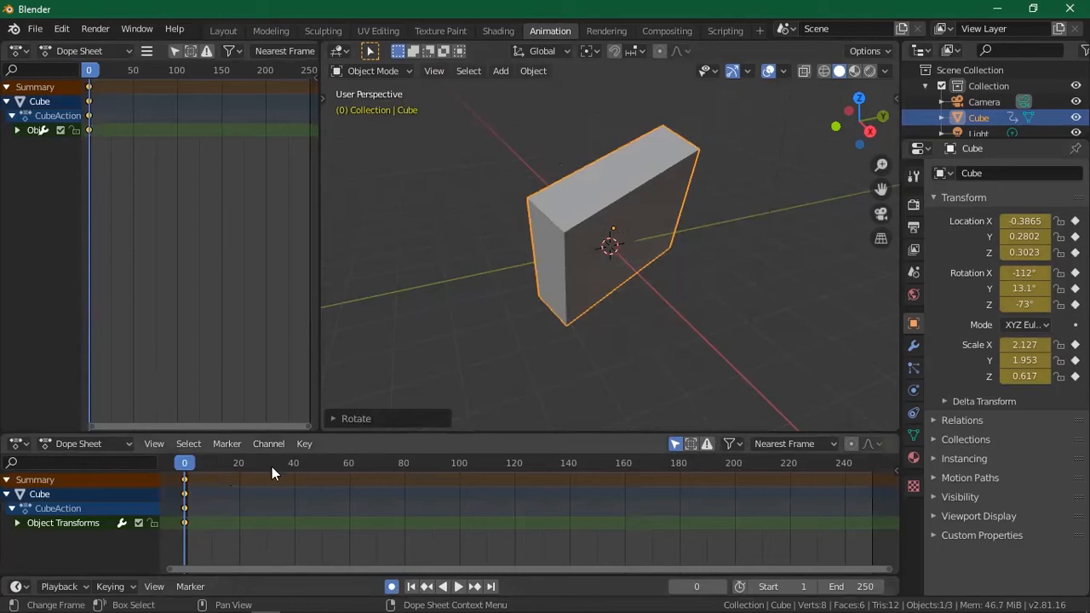
# Go to frame 49 and move the box along the global Y axis to about Y 7.92 m
pyautogui.moveTo(292, 461); pyautogui.dragTo(319, 479)
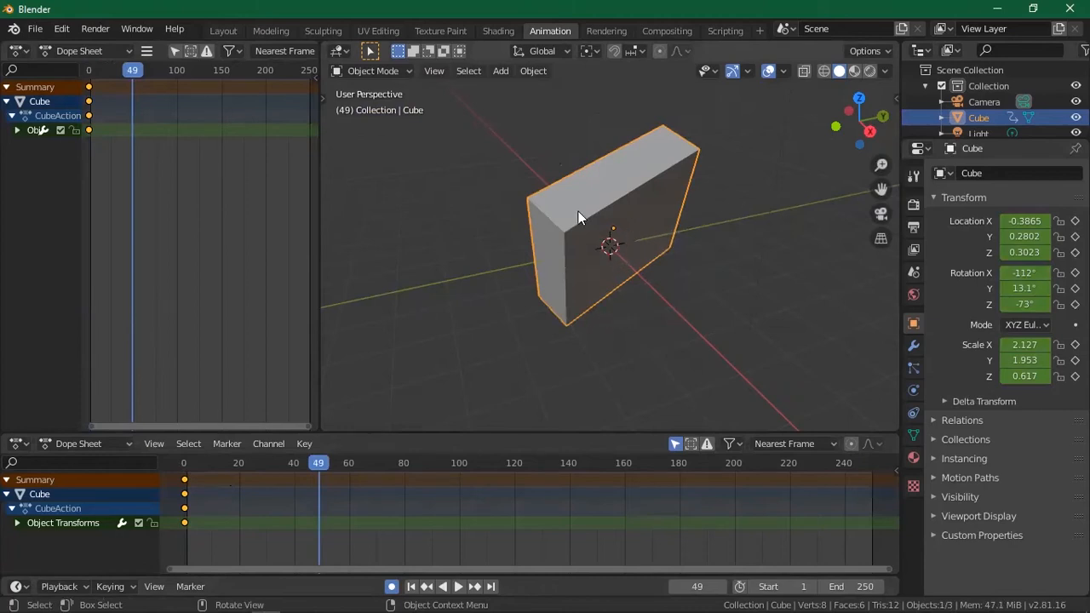
pyautogui.press('g')
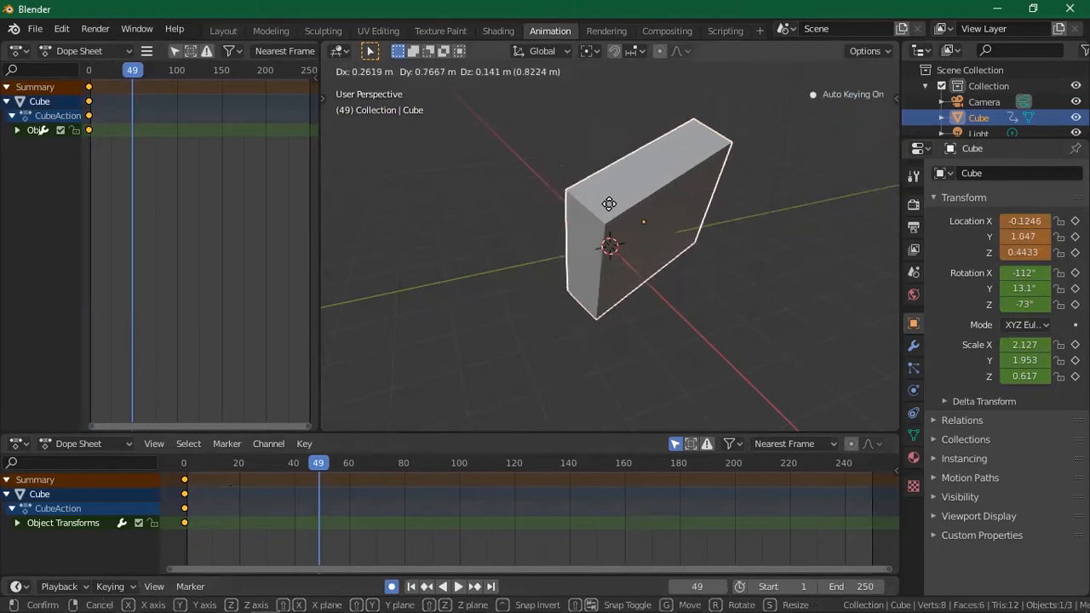
pyautogui.press('x')
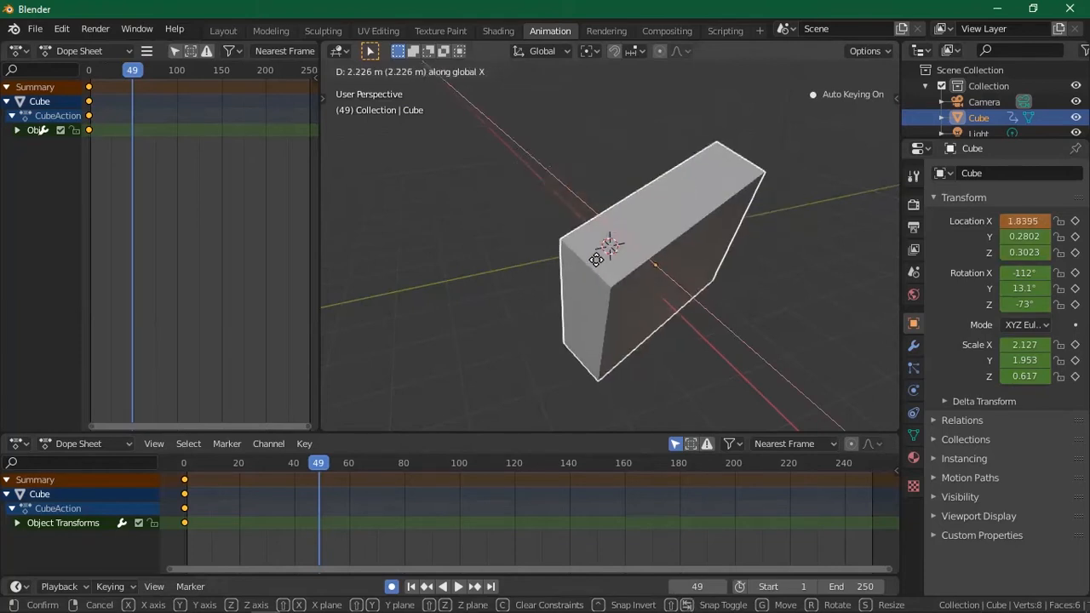
pyautogui.press('y')
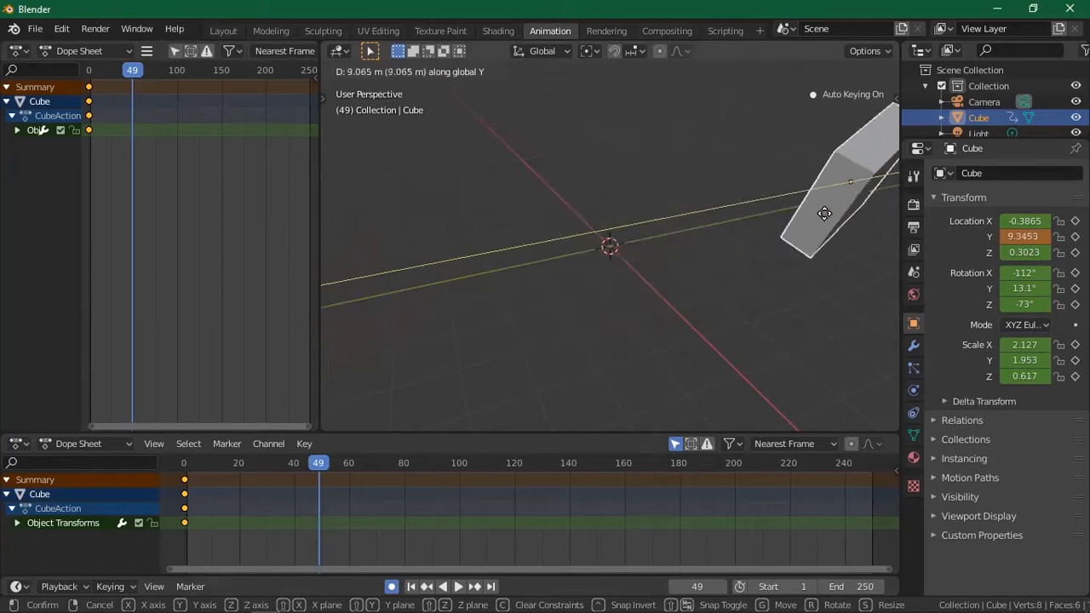
pyautogui.click(794, 213)
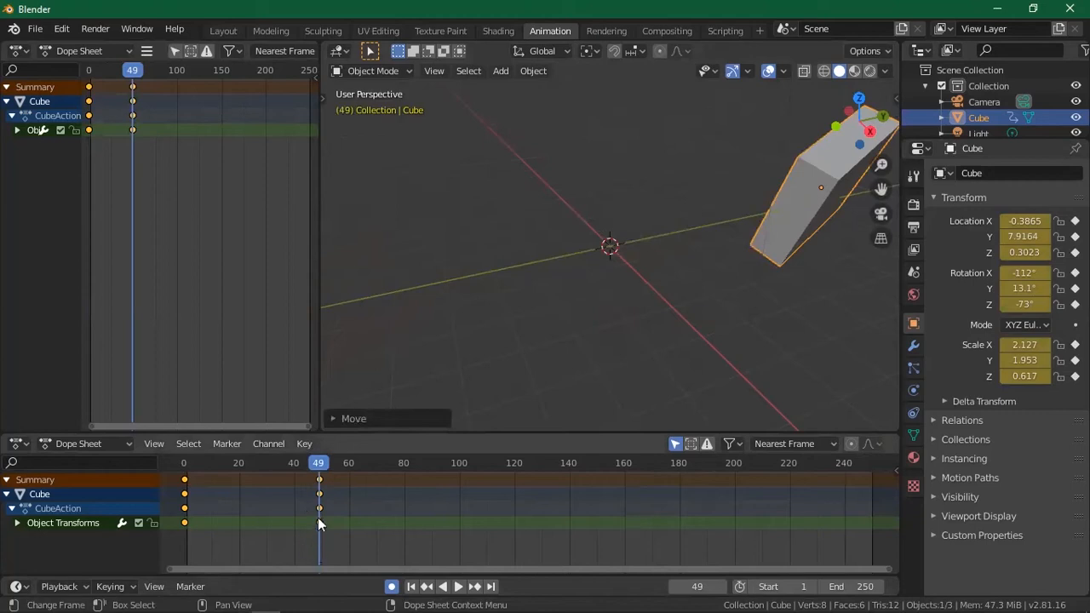
# Play the box's movement and scrub the timeline between the two keyframes, ending at frame 49
pyautogui.hotkey('shift', 'ctrl', 'space')
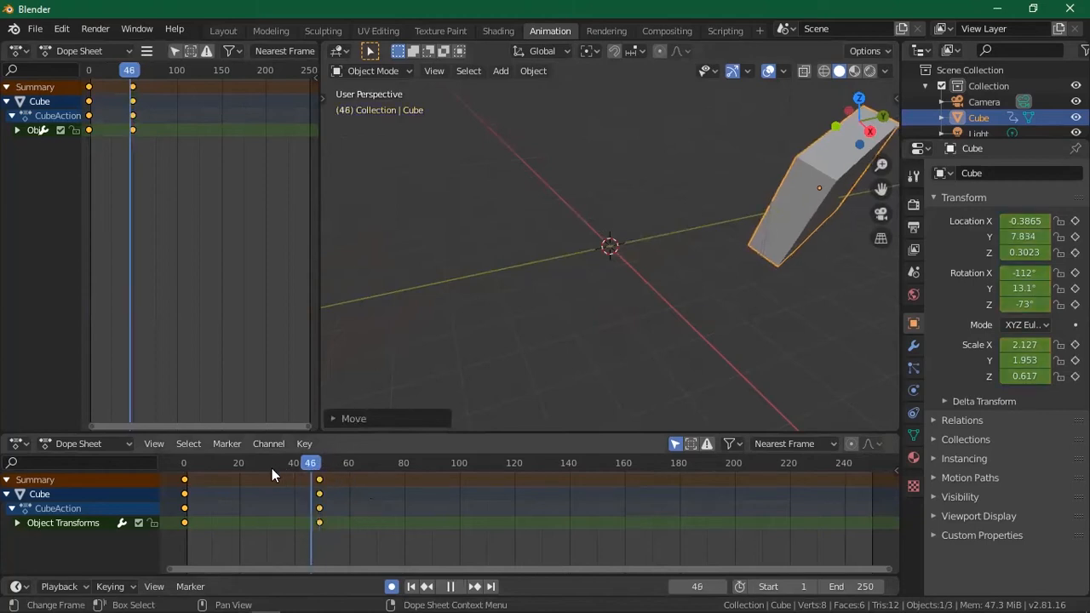
pyautogui.moveTo(230, 484); pyautogui.dragTo(179, 469)
pyautogui.moveTo(286, 477); pyautogui.dragTo(319, 476)
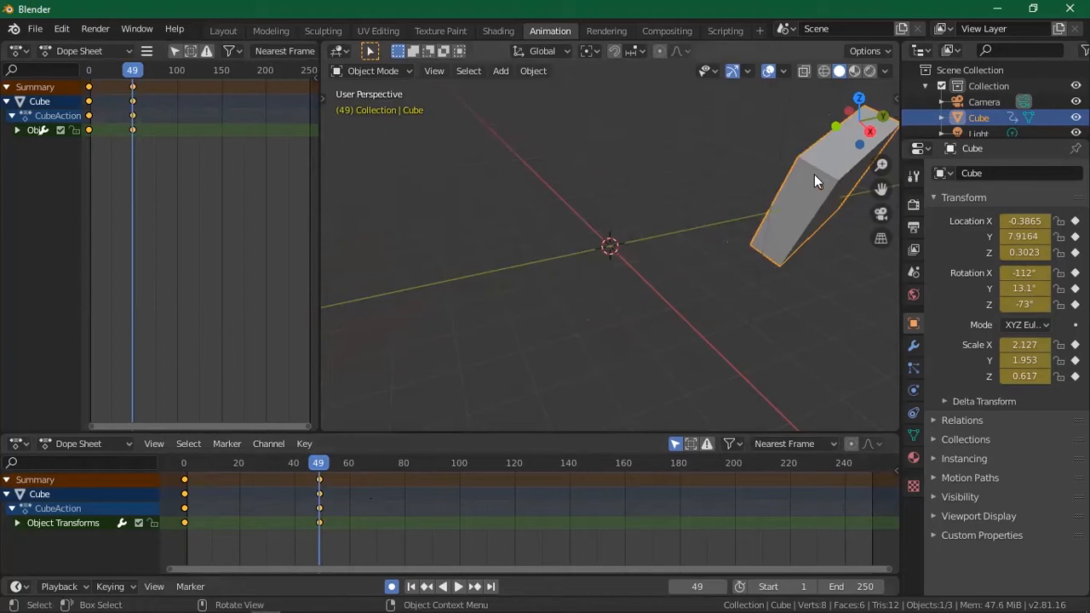
# Rotate the box at frame 49 to about X 11.2°, Y -27.2°, Z 46.7° and preview the animation, stopping at frame 38
pyautogui.press('r')
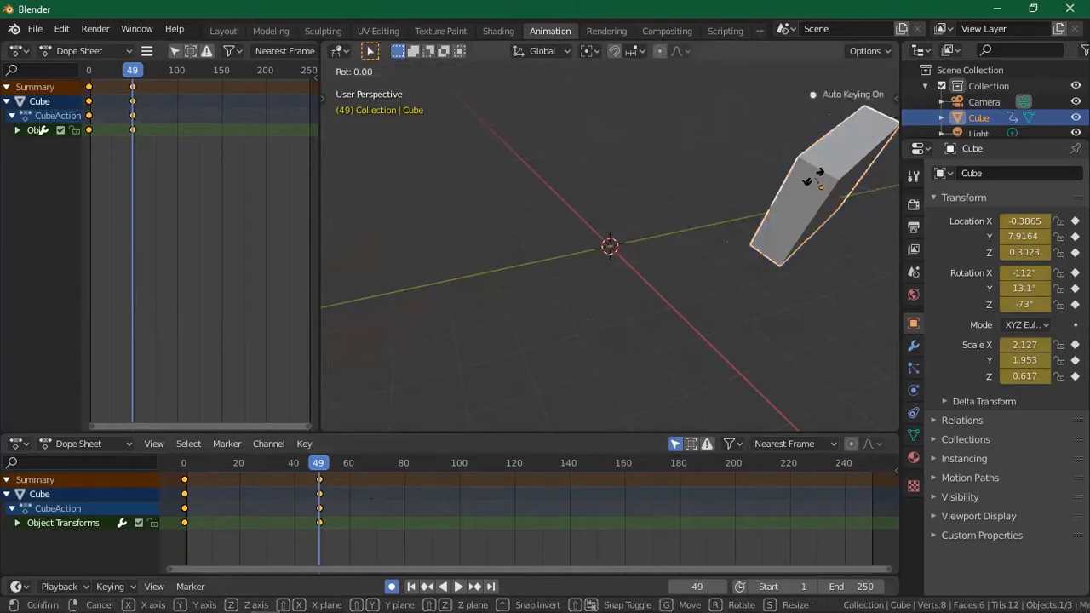
pyautogui.click(875, 323)
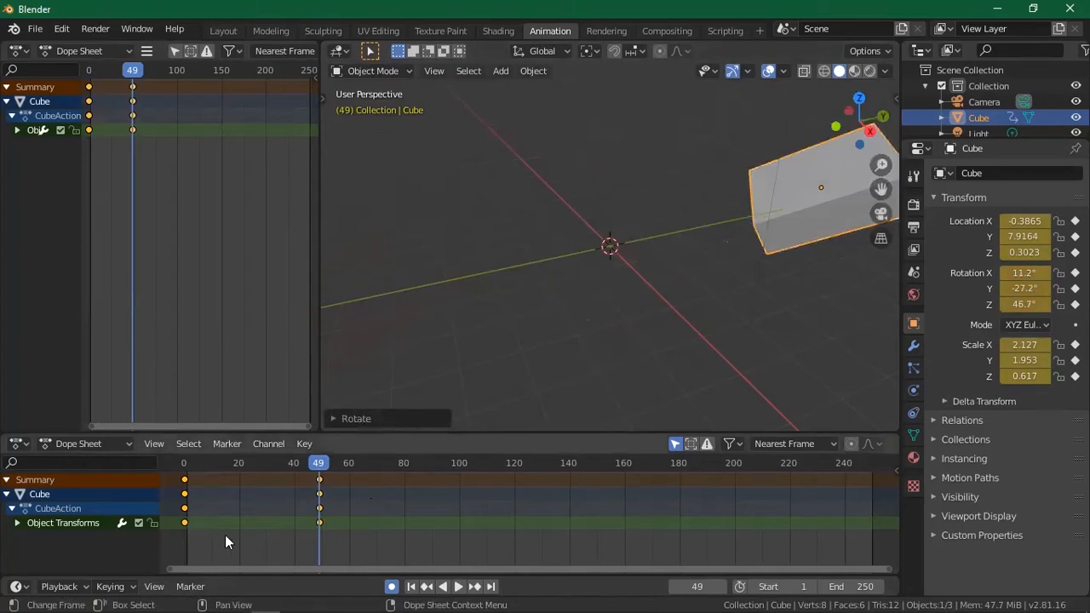
pyautogui.hotkey('shift', 'ctrl', 'space')
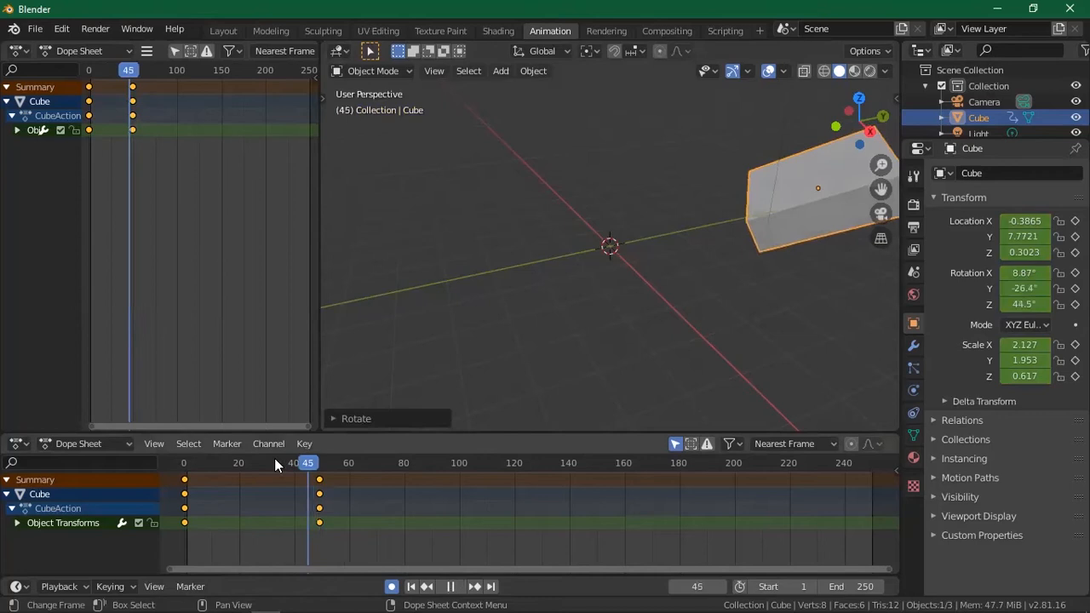
pyautogui.moveTo(185, 463); pyautogui.dragTo(288, 483)
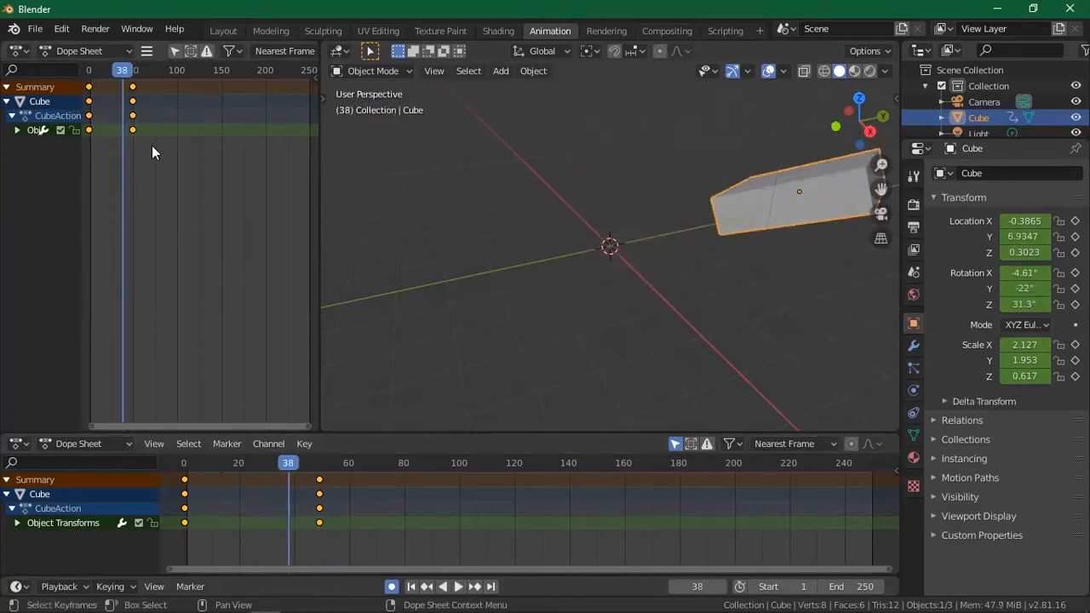
# Expand the cube's Object Transforms channels and select the keyframes at frame 49
pyautogui.click(18, 130)
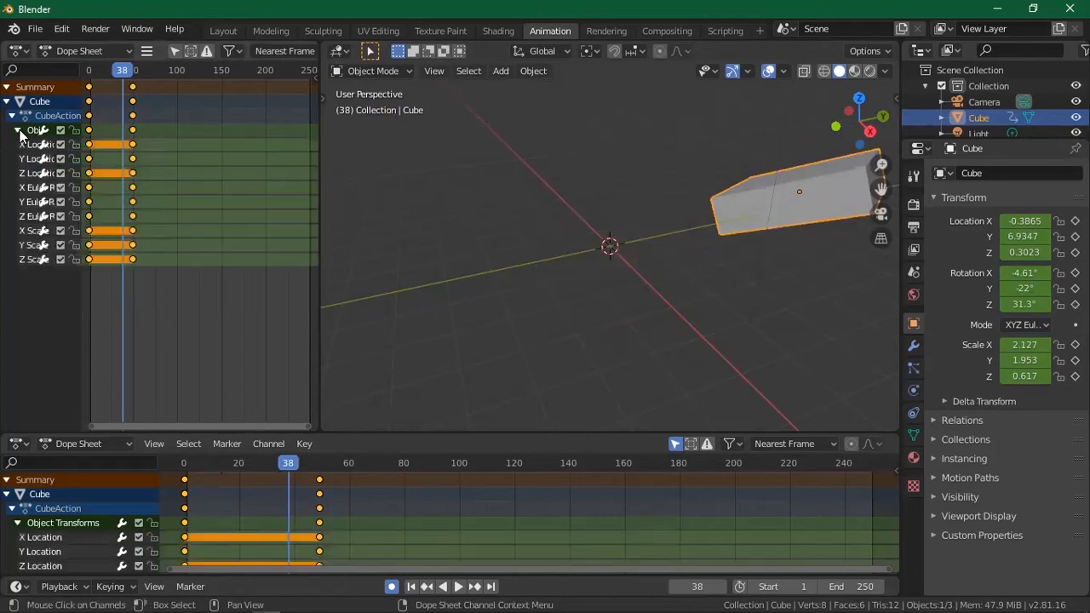
pyautogui.moveTo(176, 102); pyautogui.dragTo(114, 223)
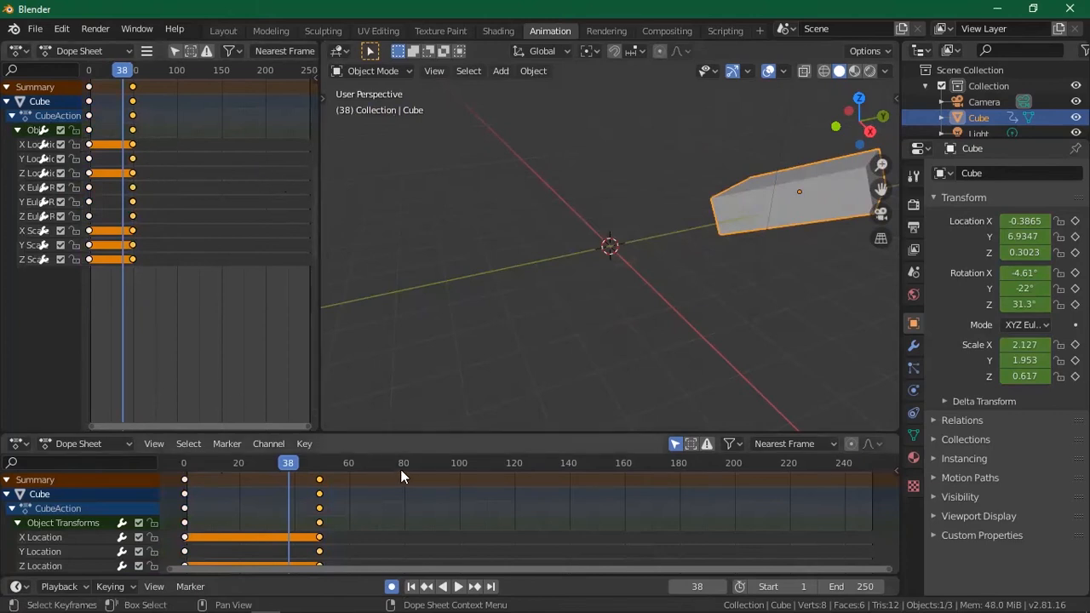
# Change the upper Dope Sheet area to a Graph Editor and select all keyframes on the curves
pyautogui.click(88, 52)
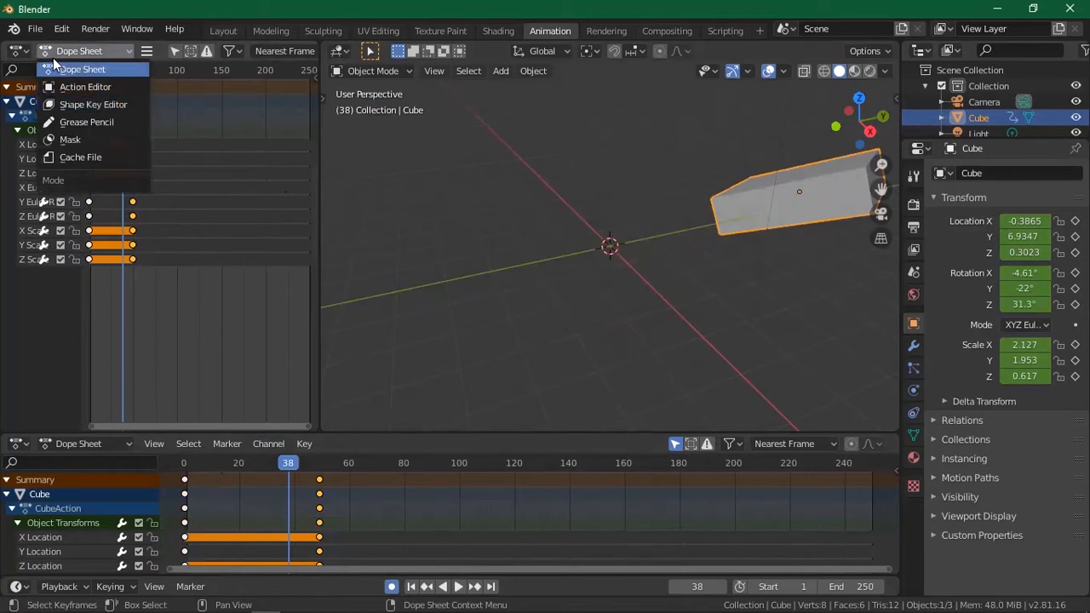
pyautogui.click(19, 52)
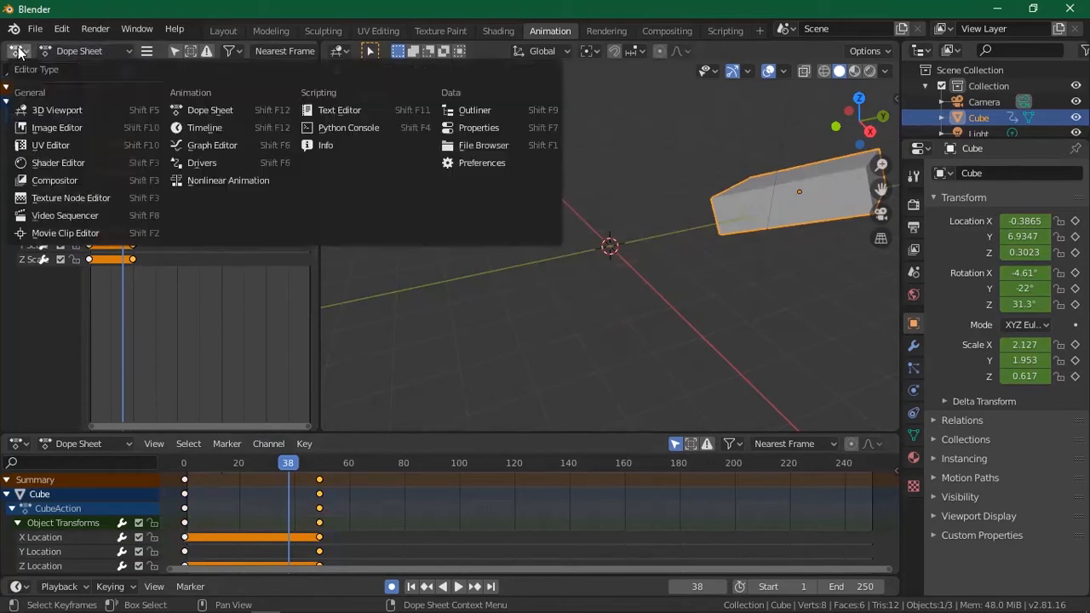
pyautogui.click(232, 149)
pyautogui.moveTo(231, 91); pyautogui.dragTo(166, 287)
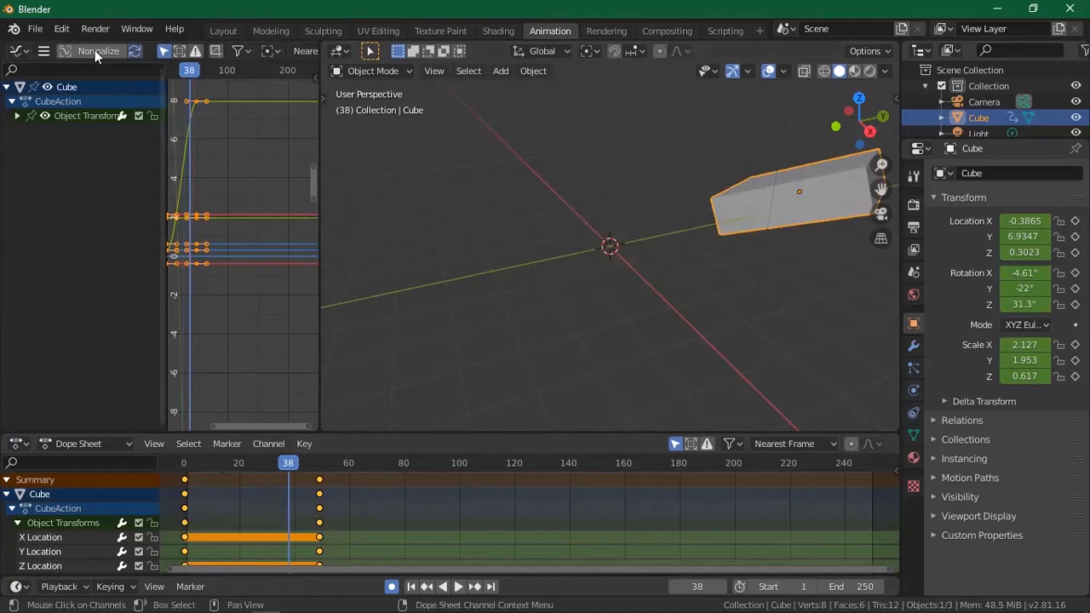
# Examine the editor types available for the different areas of the Animation workspace
pyautogui.click(27, 51)
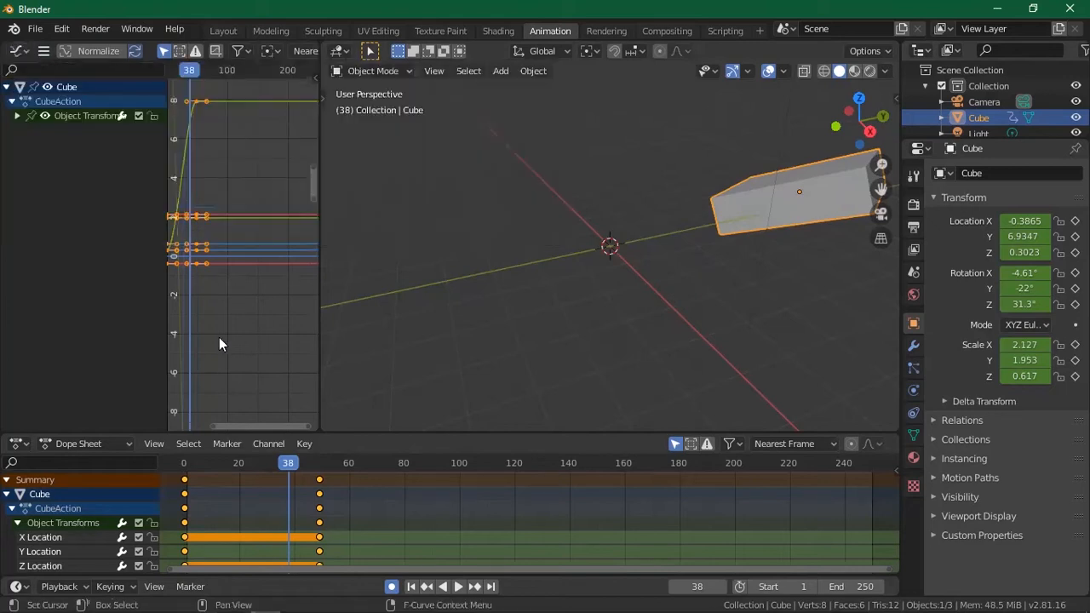
pyautogui.click(13, 445)
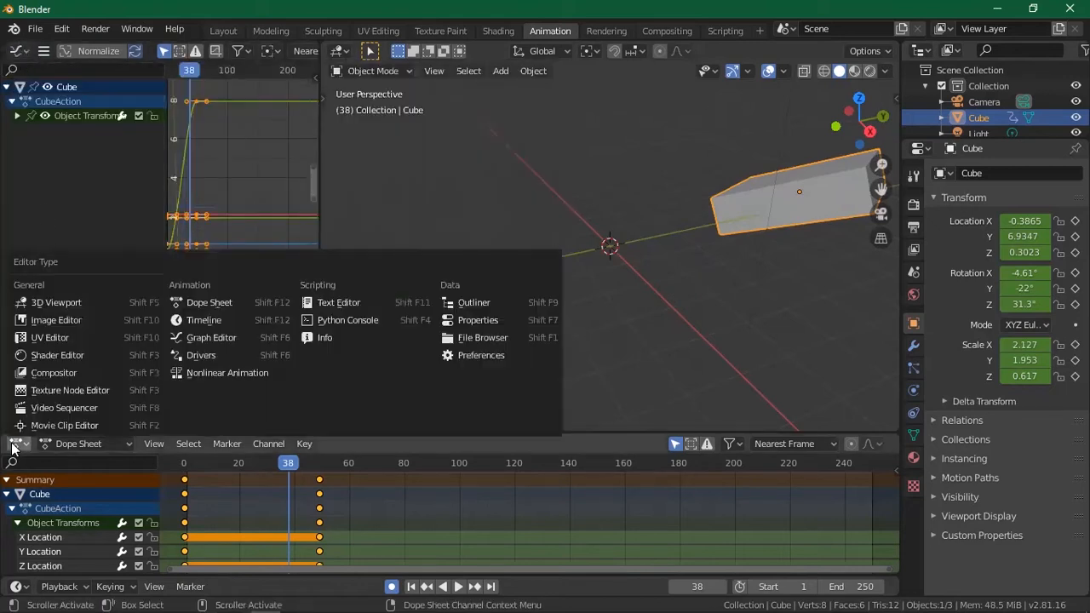
pyautogui.click(25, 443)
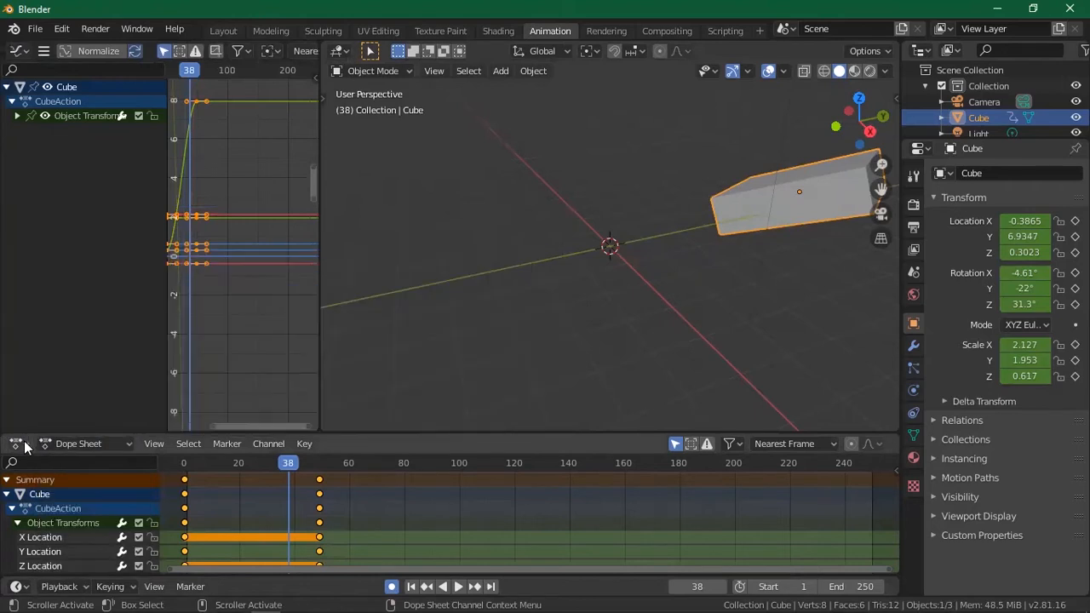
pyautogui.click(17, 445)
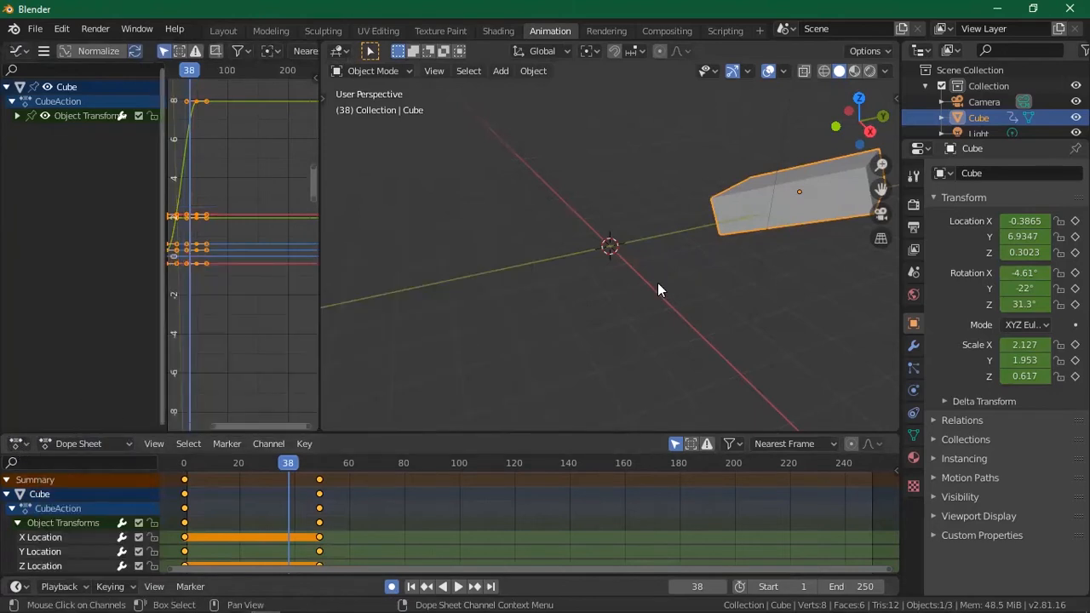
pyautogui.click(922, 149)
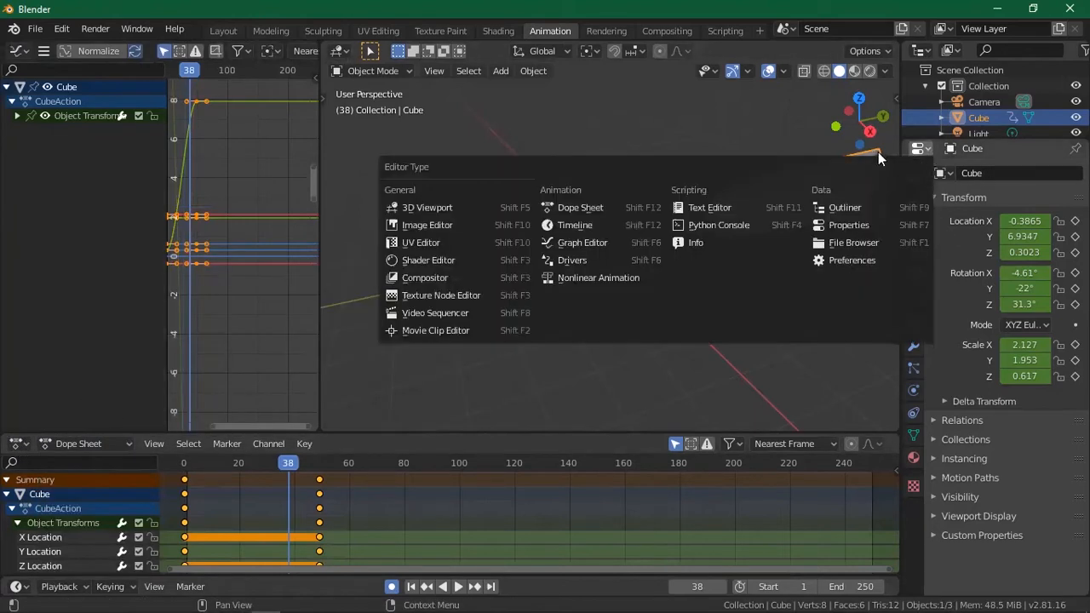
pyautogui.click(918, 49)
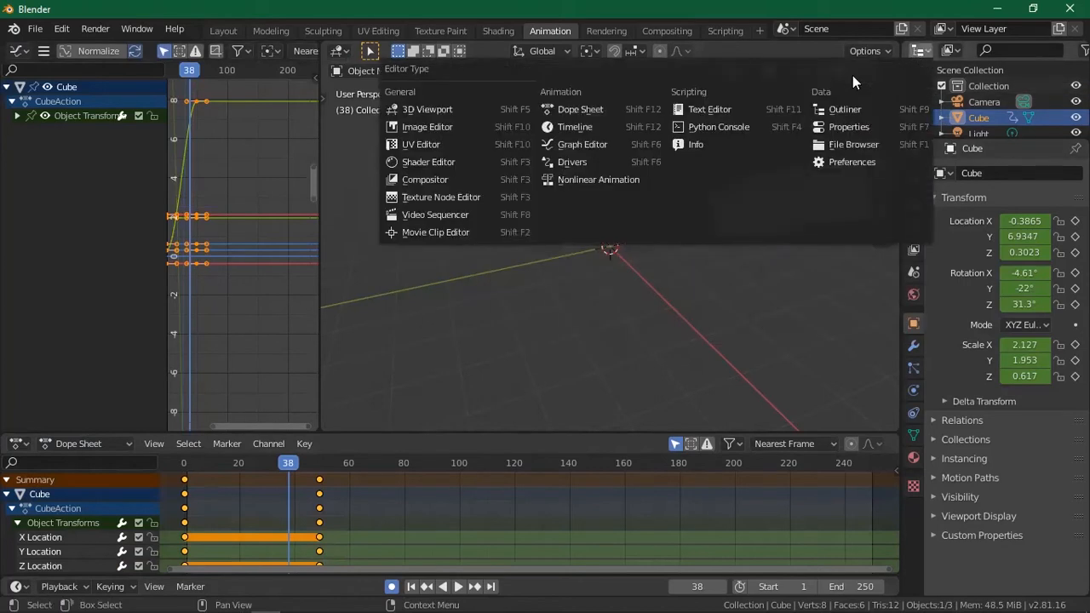
pyautogui.click(340, 50)
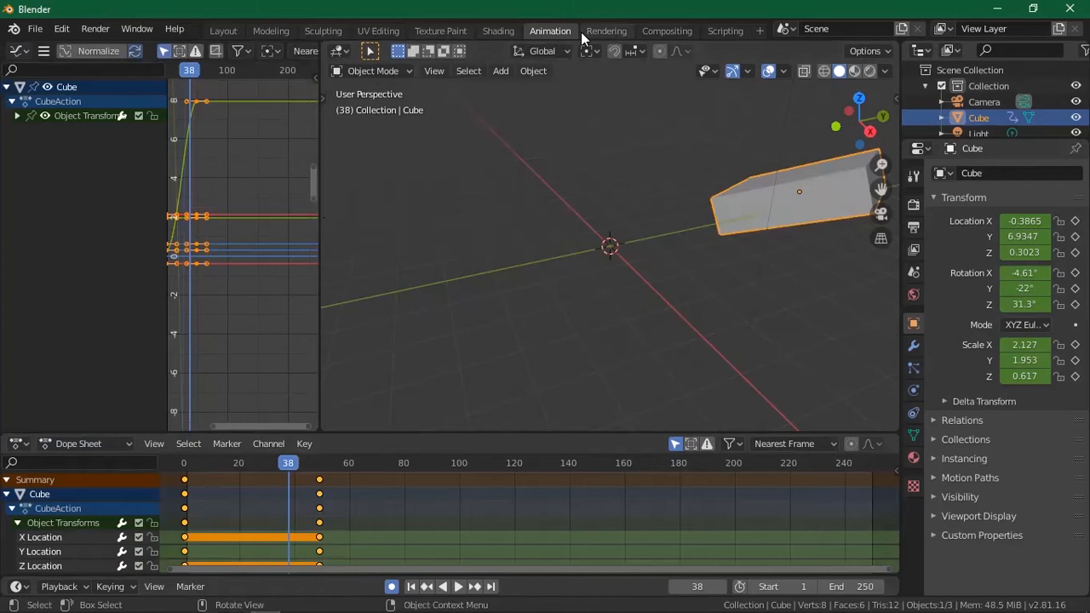
pyautogui.click(602, 30)
pyautogui.click(551, 29)
pyautogui.click(21, 53)
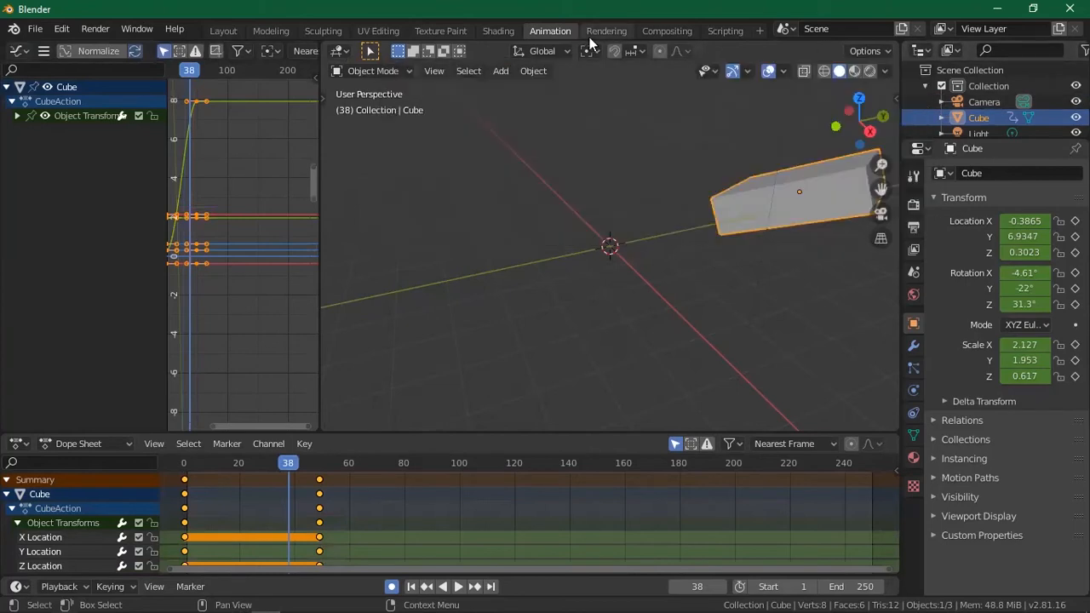
pyautogui.click(920, 52)
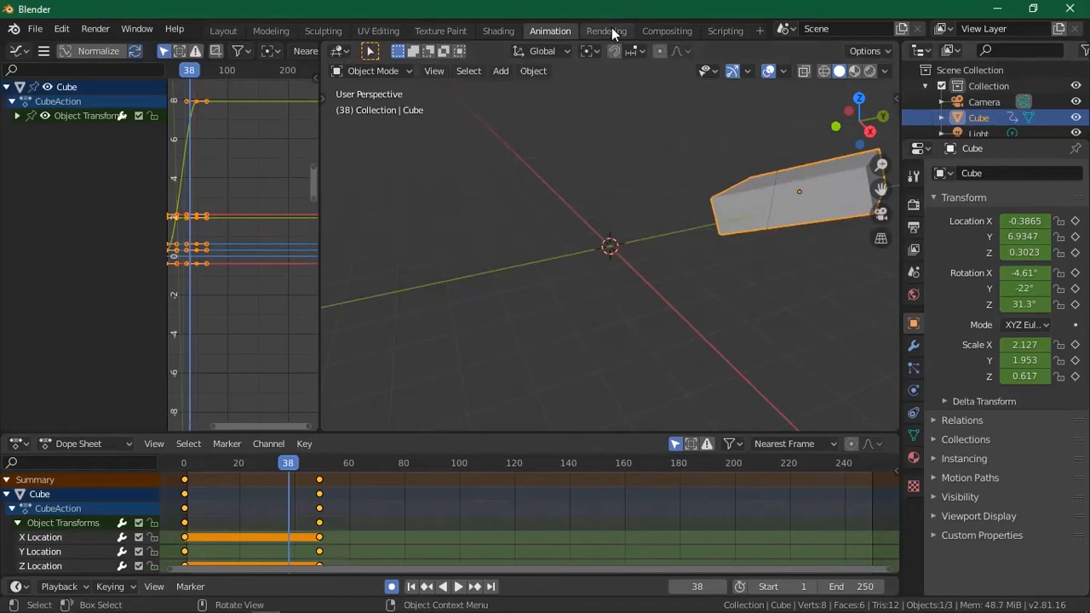
# Narrow the Graph Editor area and shrink its channel list to give the curves more room
pyautogui.moveTo(320, 158); pyautogui.dragTo(285, 206)
pyautogui.moveTo(167, 186); pyautogui.dragTo(73, 177)
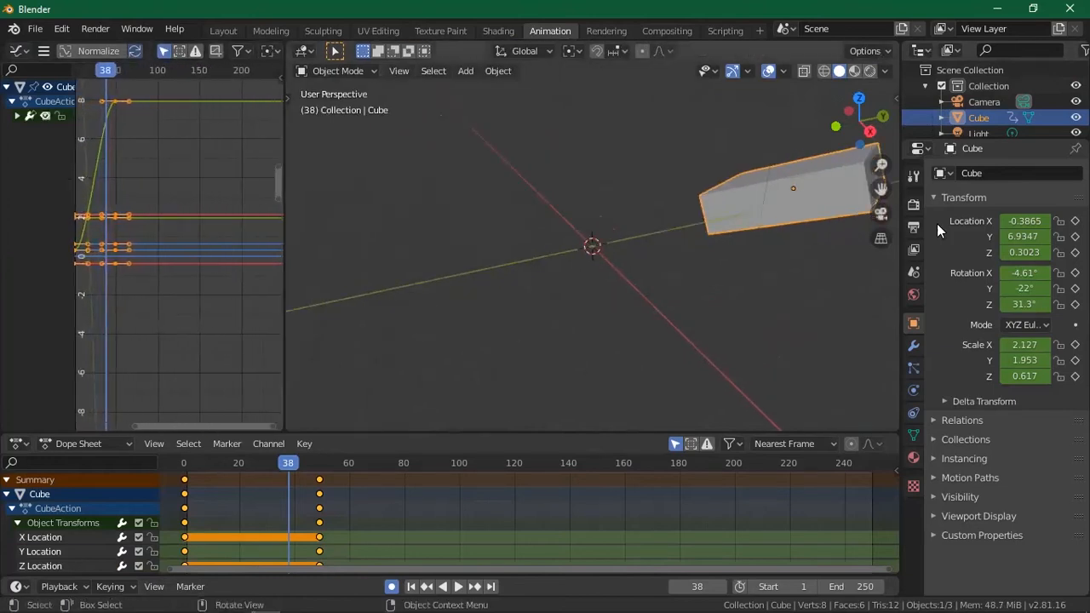
# Widen the Outliner and Properties areas in the Animation workspace, and switch to the Rendering workspace
pyautogui.moveTo(897, 266); pyautogui.dragTo(851, 266)
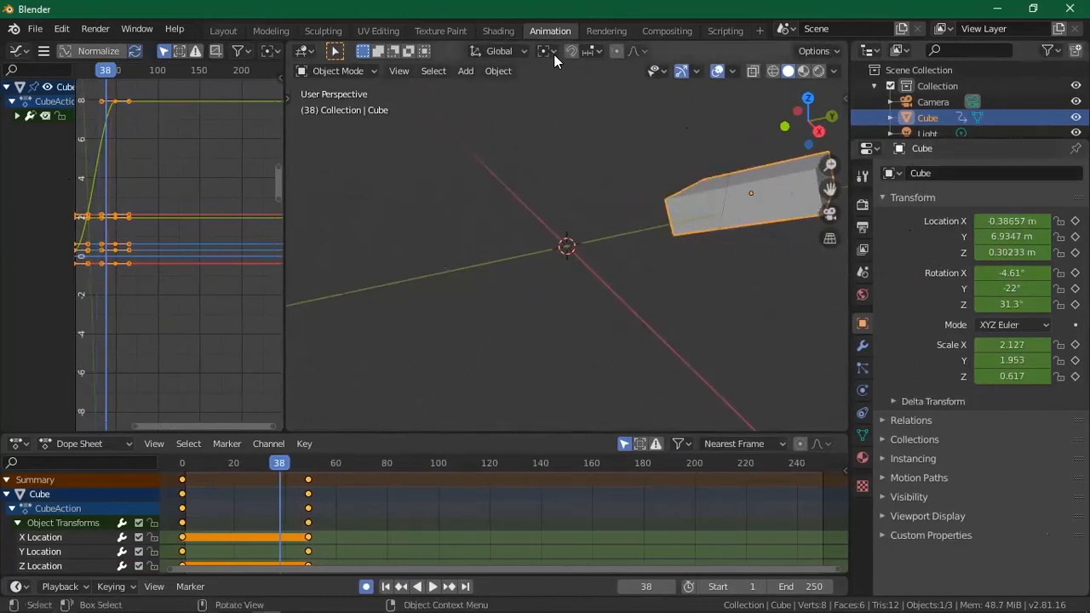
pyautogui.click(609, 30)
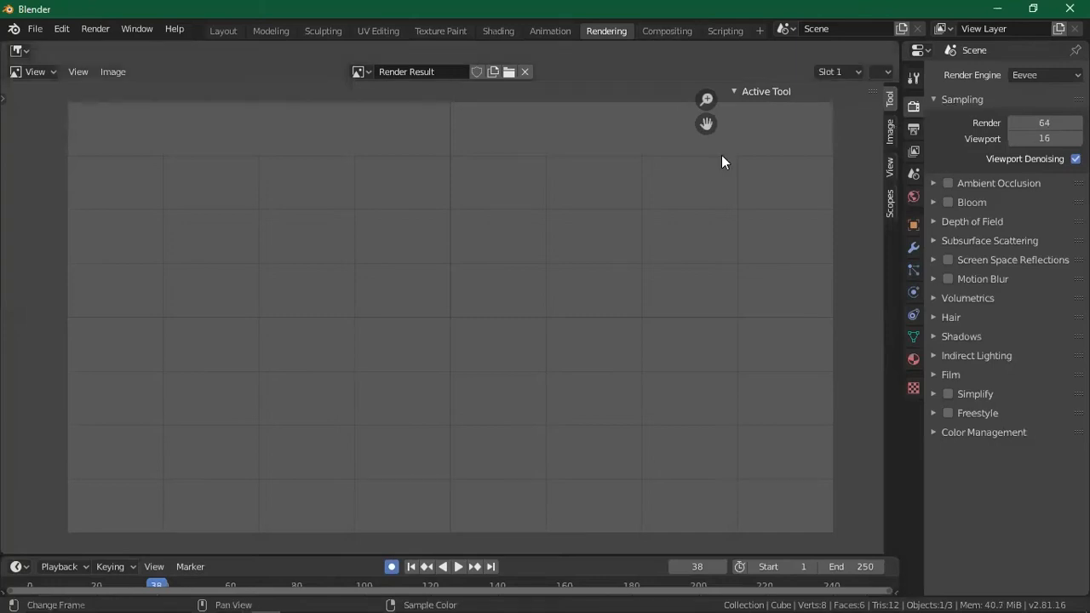
pyautogui.scroll(-2, 766, 250)
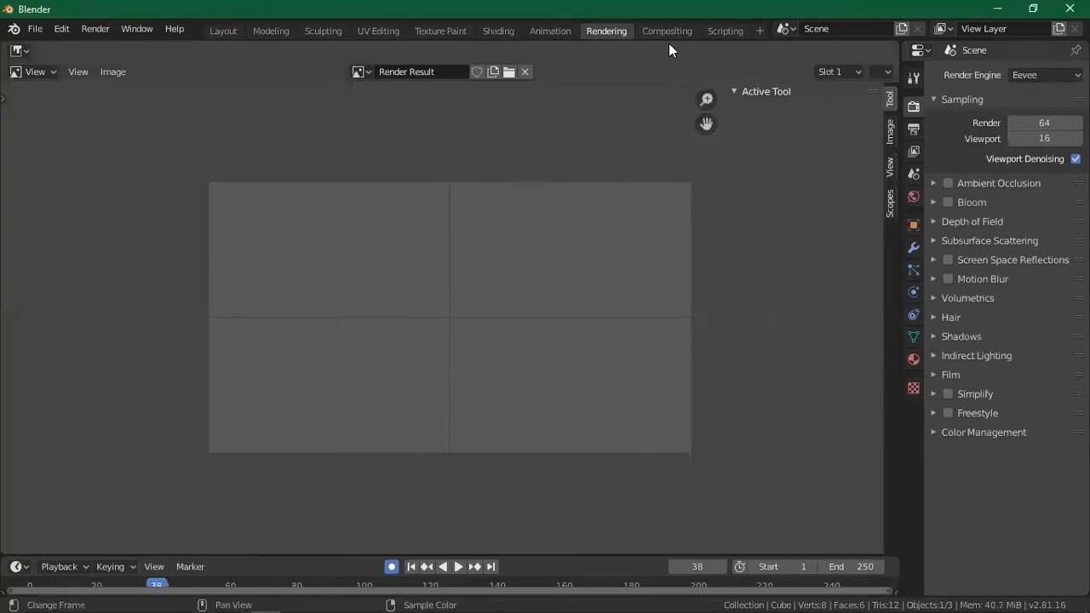
# Show the Compositing workspace and the Scripting workspace
pyautogui.click(662, 33)
pyautogui.scroll(-2, 613, 201)
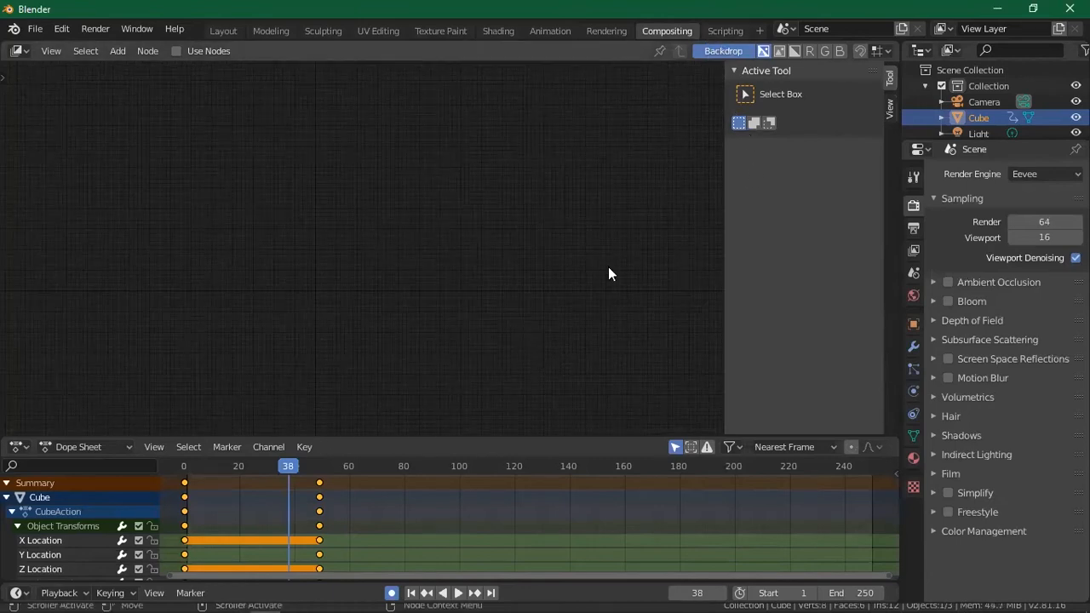
pyautogui.click(721, 36)
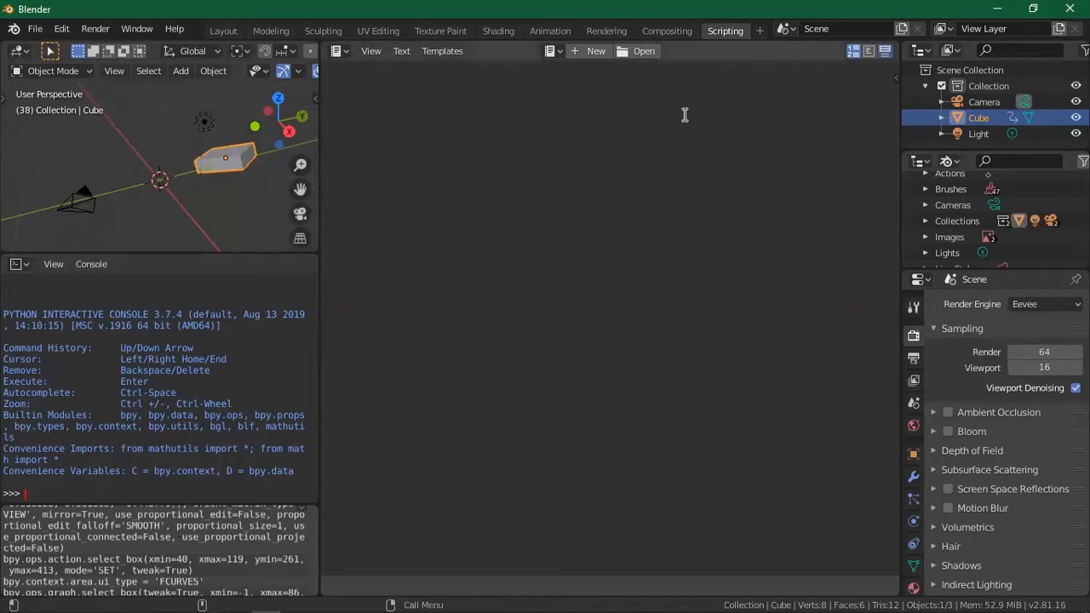
# Return to the Layout workspace and reselect the cube in the viewport
pyautogui.click(218, 31)
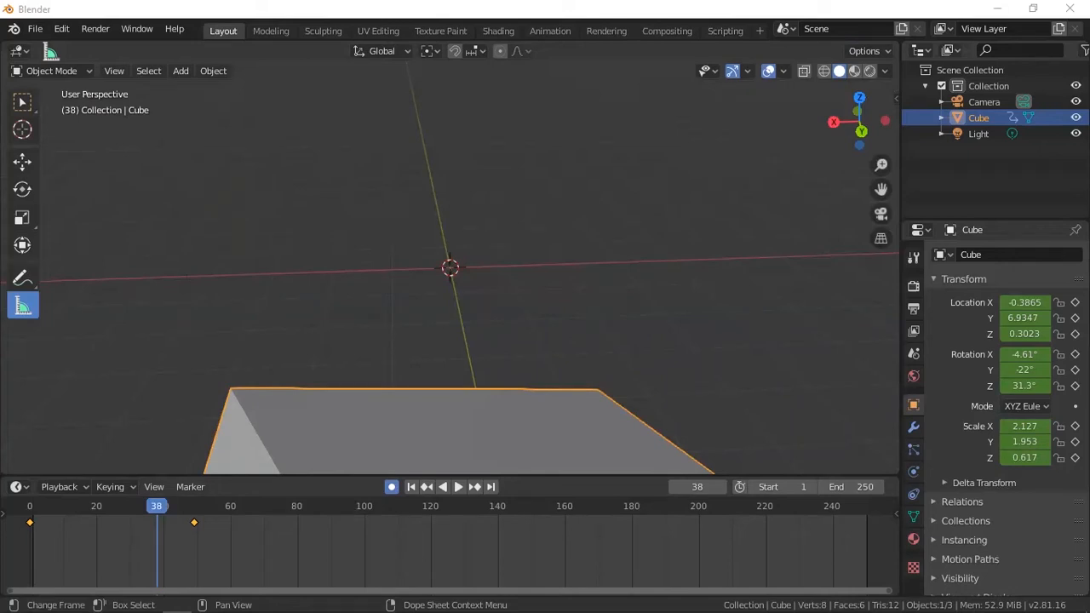
pyautogui.click(80, 428)
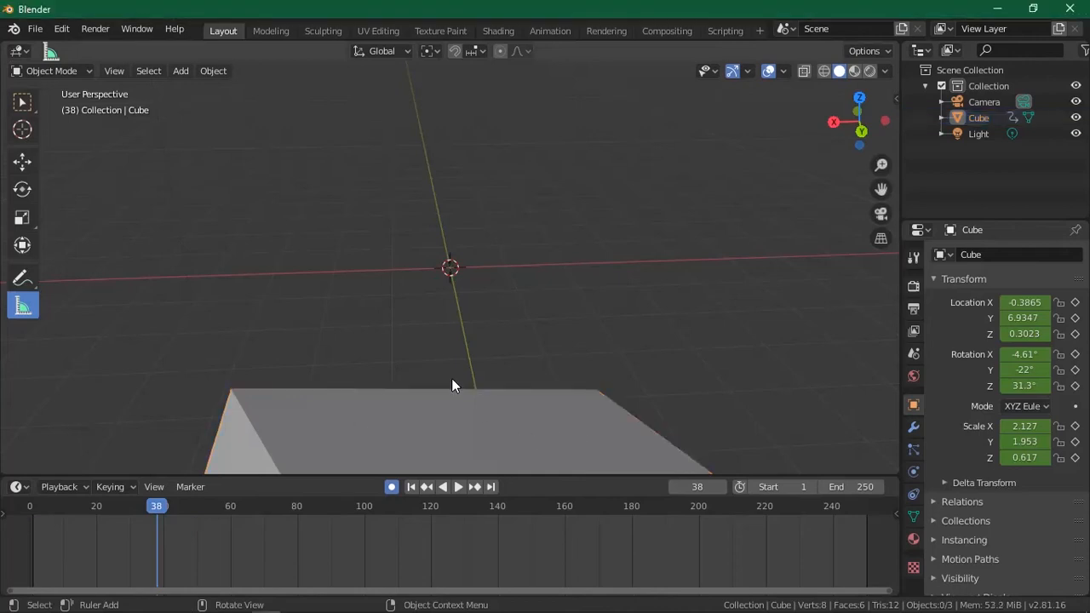
pyautogui.scroll(-3, 559, 358)
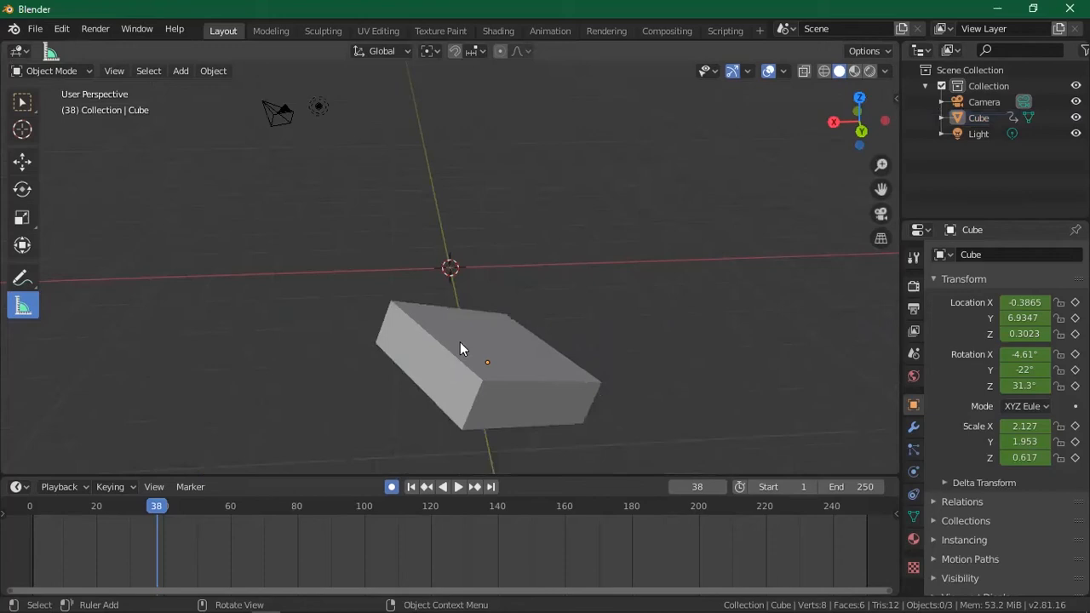
pyautogui.click(509, 379)
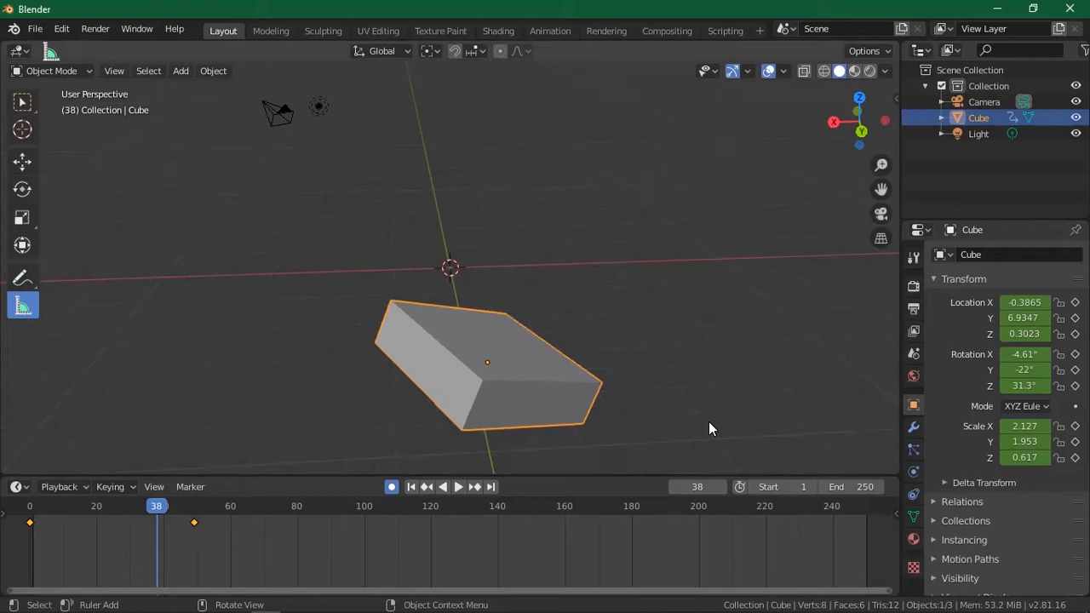
# Move the playhead to frame 60 while looking through the camera, and return to the user perspective view
pyautogui.click(882, 212)
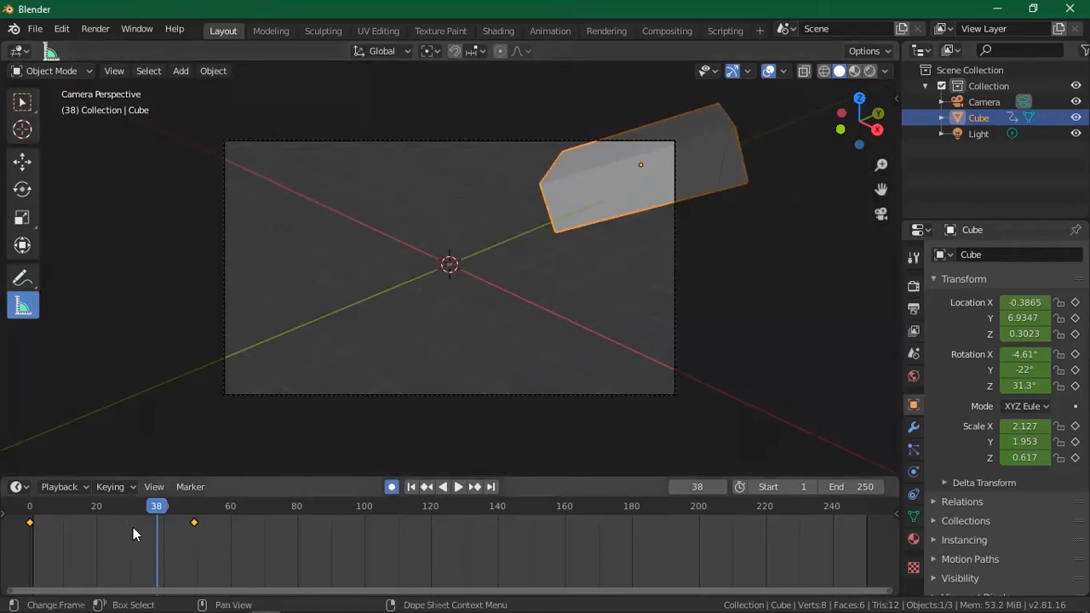
pyautogui.moveTo(151, 512); pyautogui.dragTo(231, 502)
pyautogui.press('space')
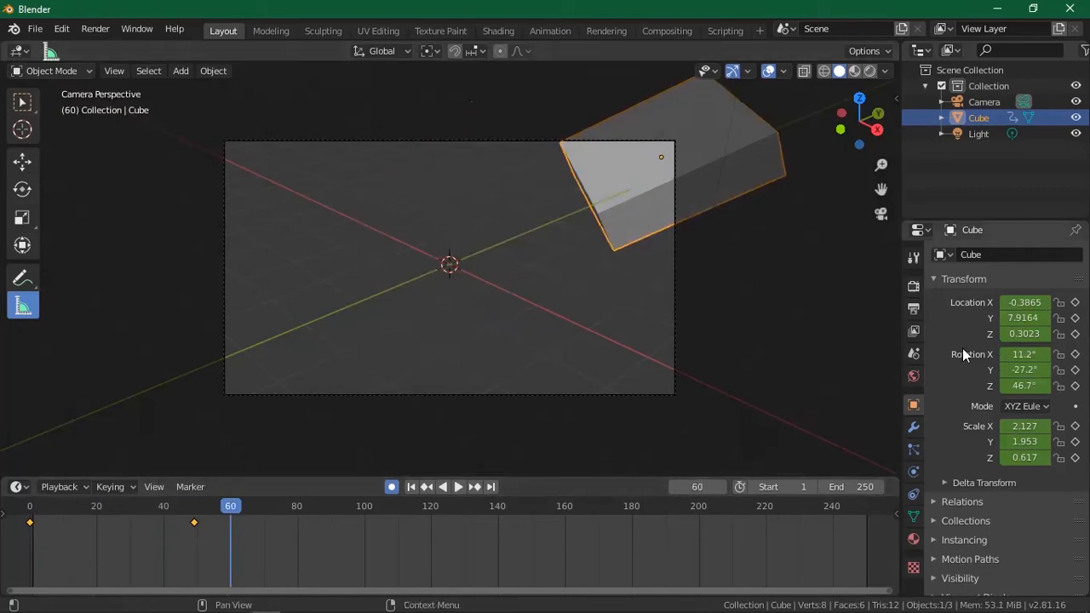
pyautogui.click(879, 213)
pyautogui.click(878, 217)
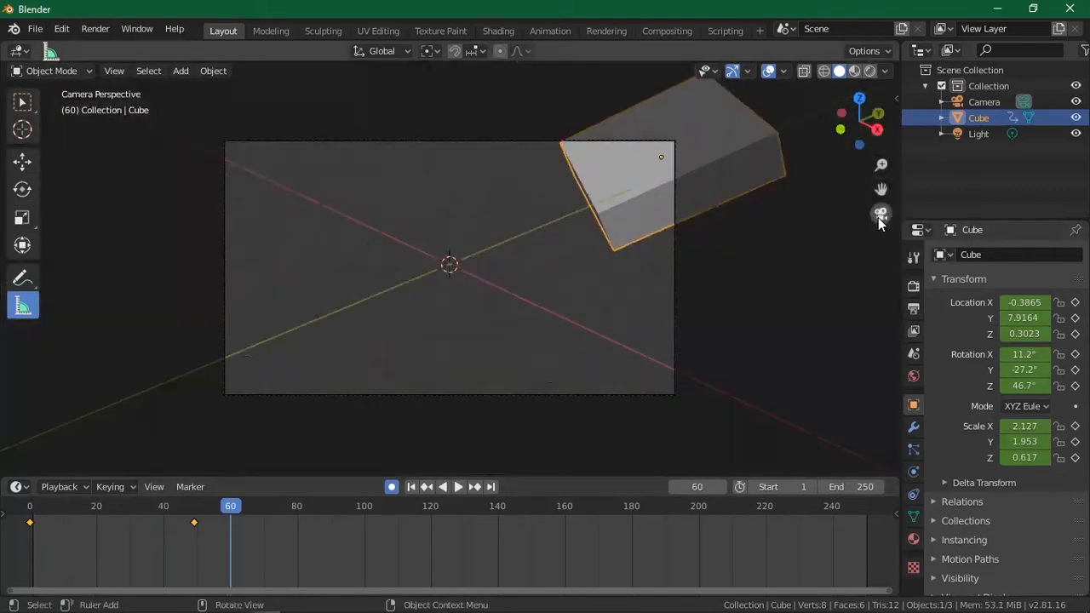
pyautogui.click(878, 217)
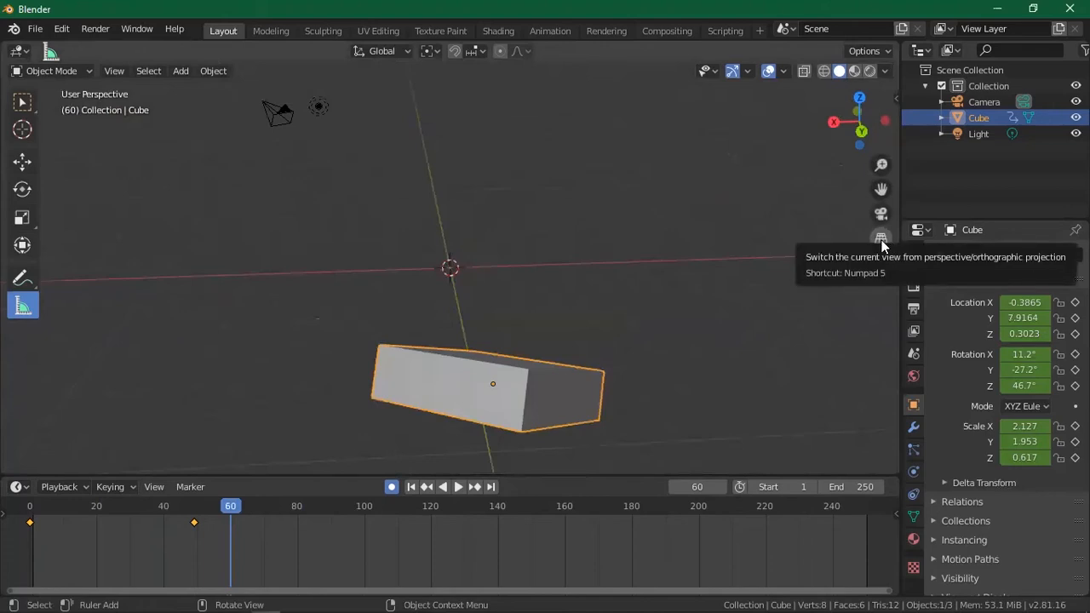
# Compare perspective and orthographic projection by toggling the viewport between them, and select the cube again
pyautogui.click(873, 253)
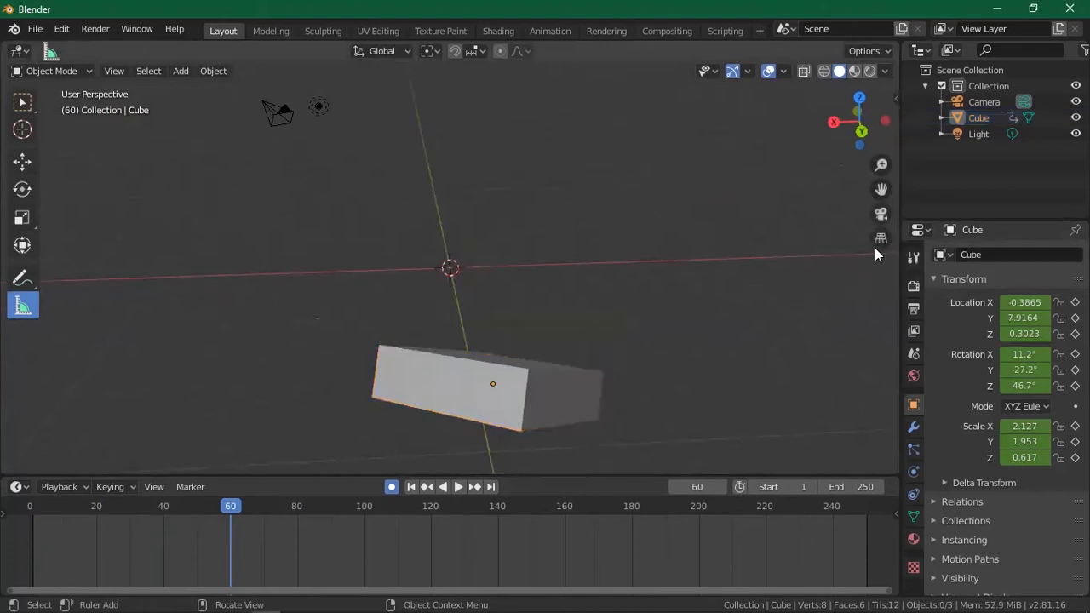
pyautogui.click(879, 240)
pyautogui.click(879, 239)
pyautogui.click(879, 240)
pyautogui.click(878, 239)
pyautogui.click(423, 351)
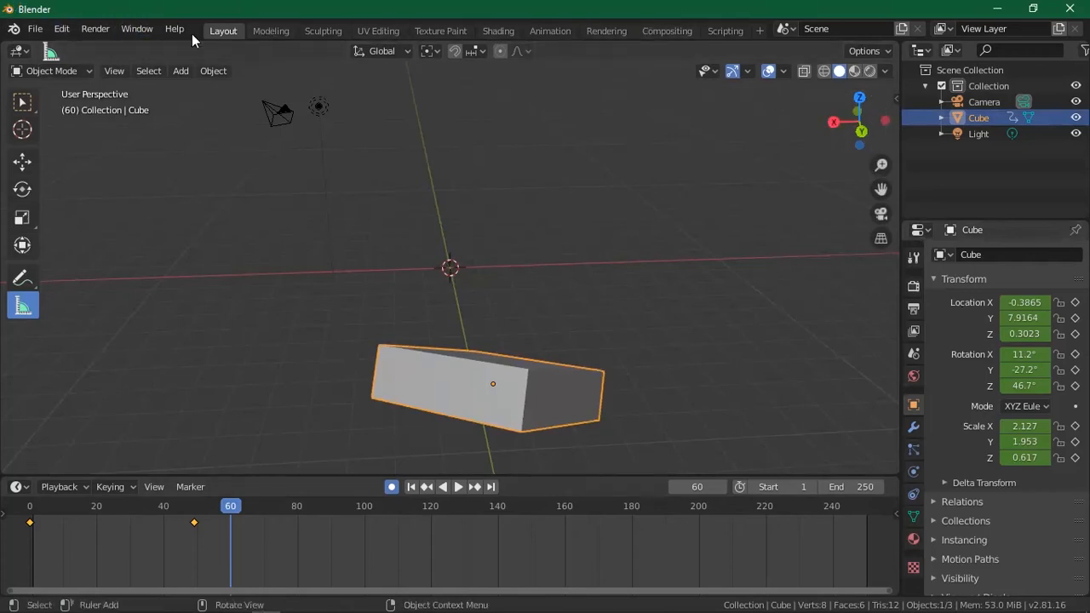
# Open an additional Blender window
pyautogui.click(149, 29)
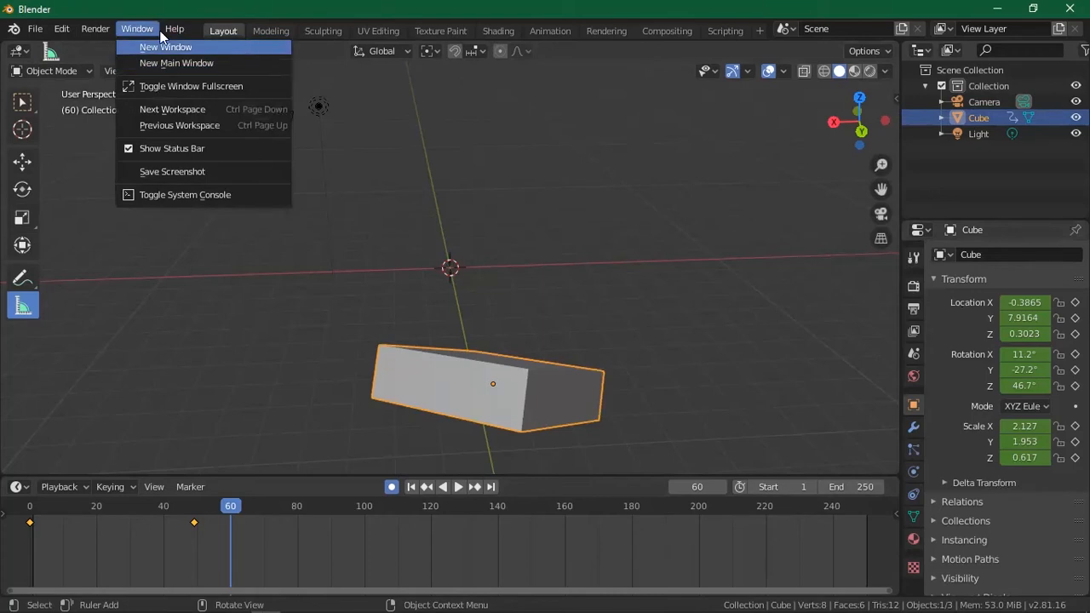
pyautogui.click(184, 46)
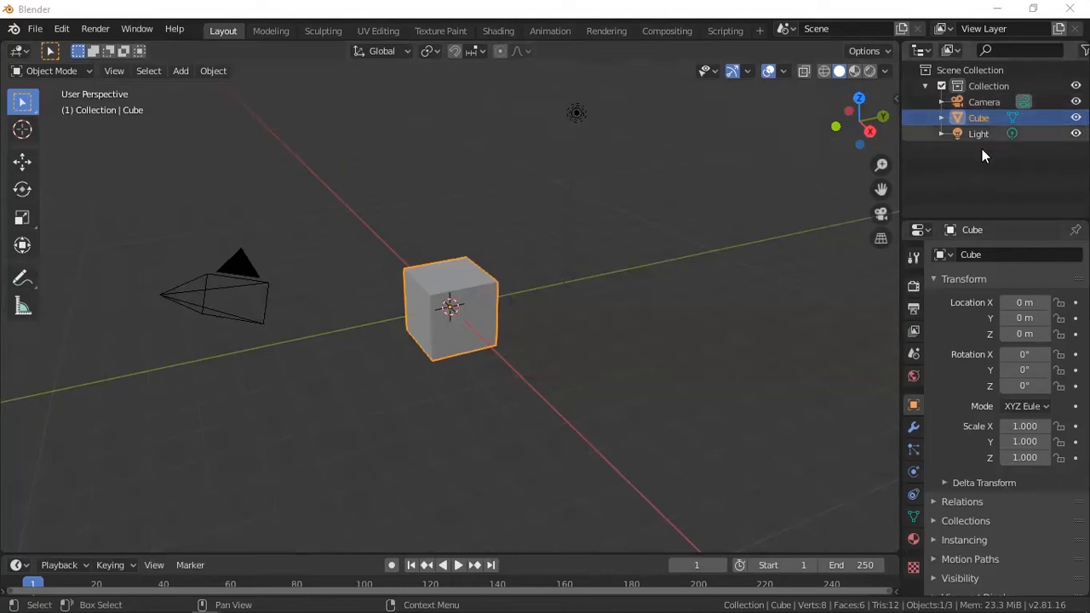
# Select the camera, the light and the cube in turn in the viewport, and check the scene through the camera
pyautogui.click(943, 135)
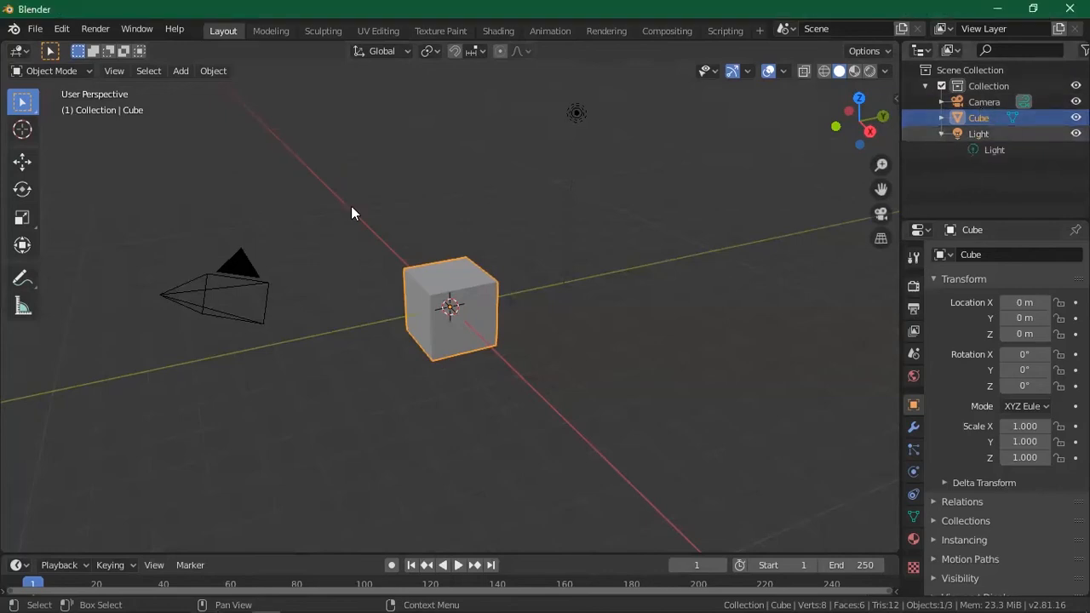
pyautogui.click(229, 290)
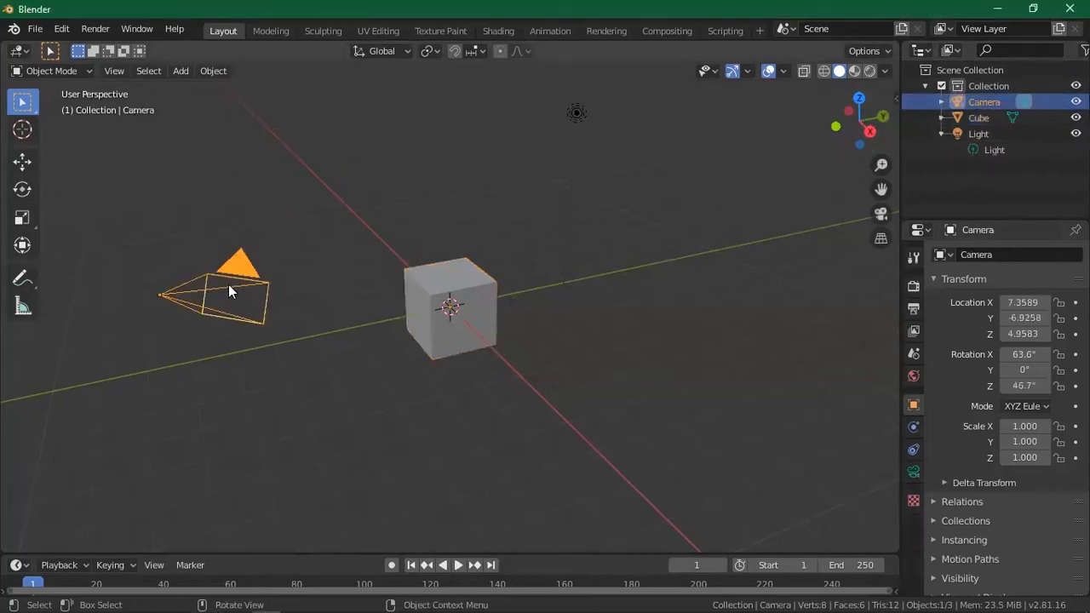
pyautogui.click(573, 115)
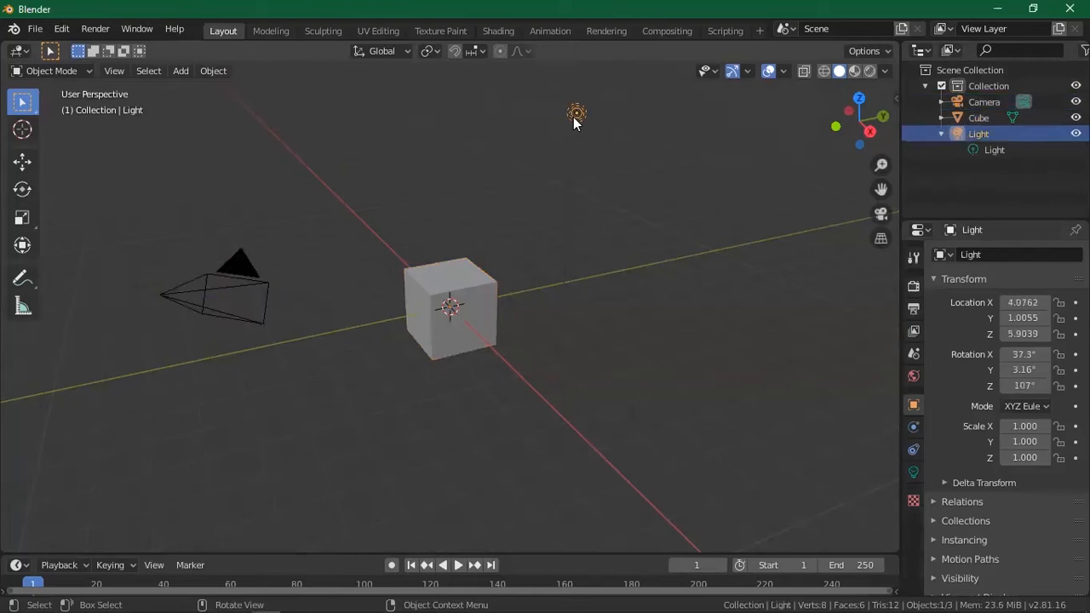
pyautogui.click(217, 311)
pyautogui.click(449, 298)
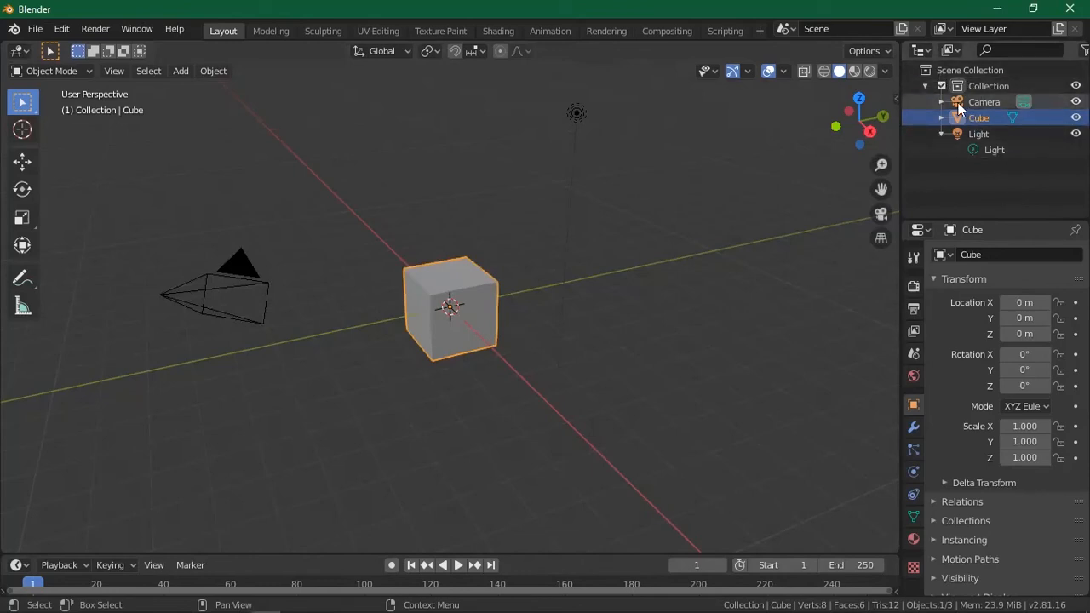
pyautogui.click(940, 133)
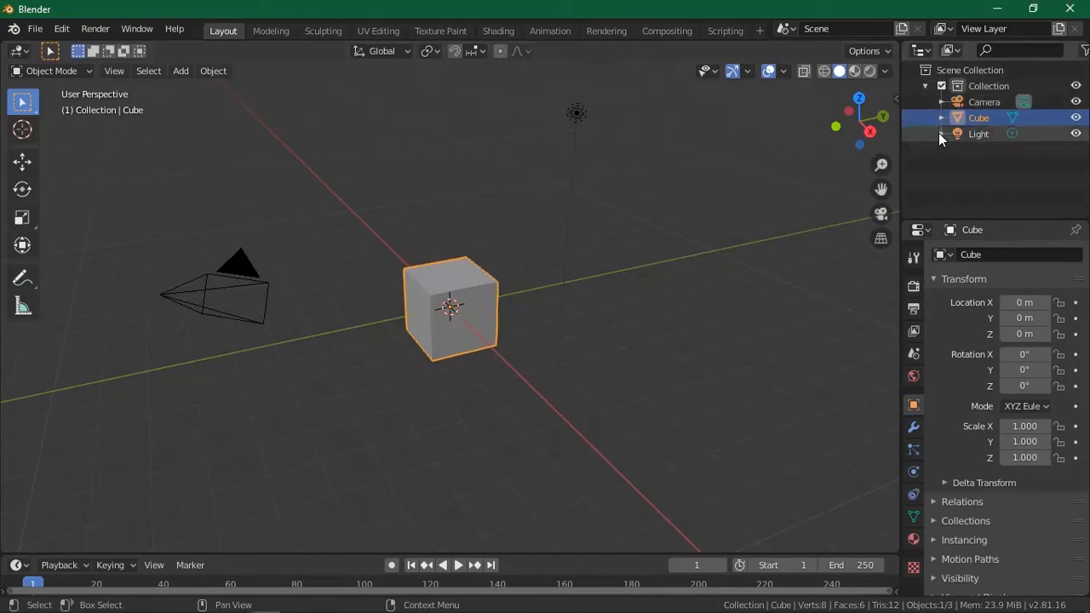
pyautogui.click(881, 216)
pyautogui.click(881, 216)
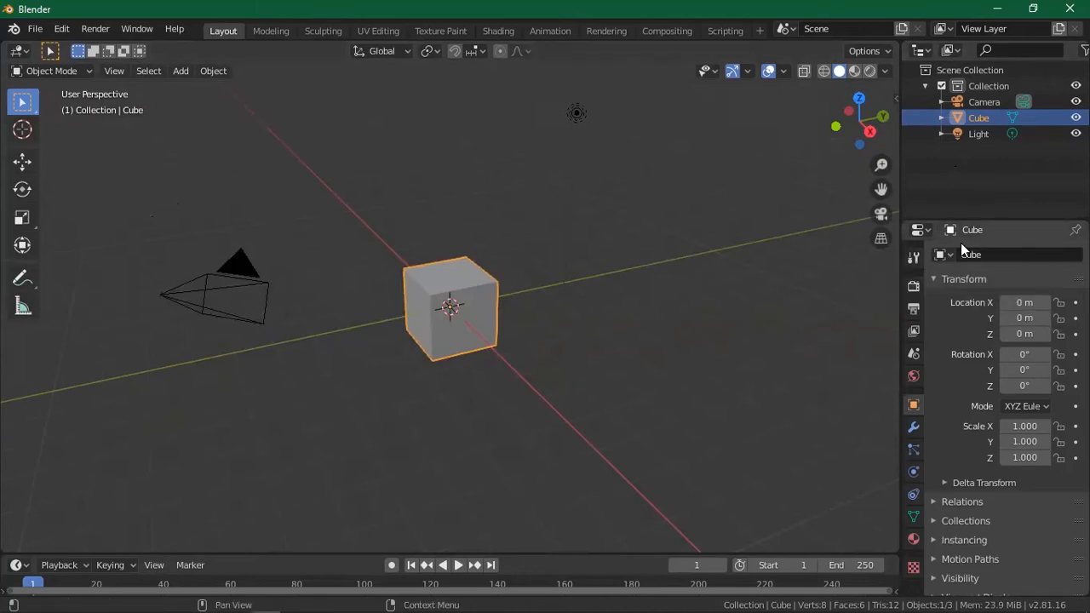
# View the active tool settings and the render properties with Ambient Occlusion expanded, and deselect all objects
pyautogui.click(915, 257)
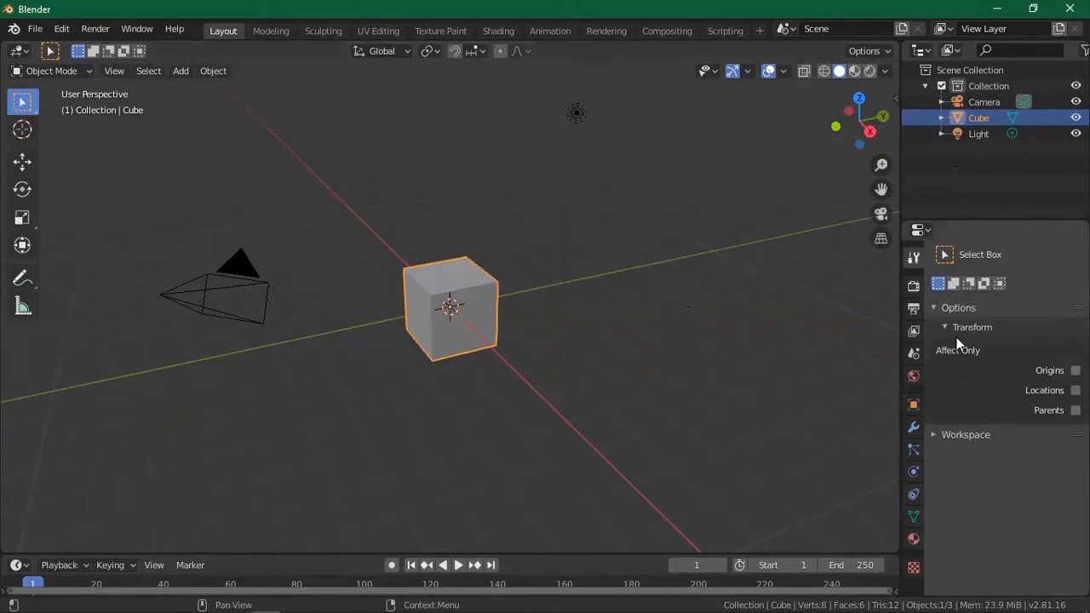
pyautogui.click(913, 287)
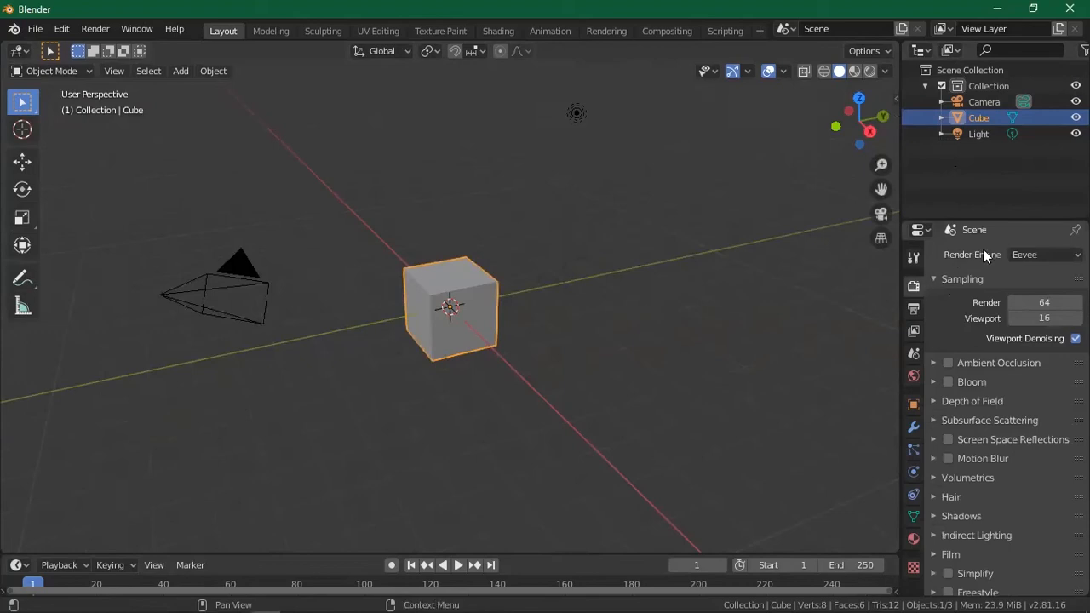
pyautogui.click(956, 360)
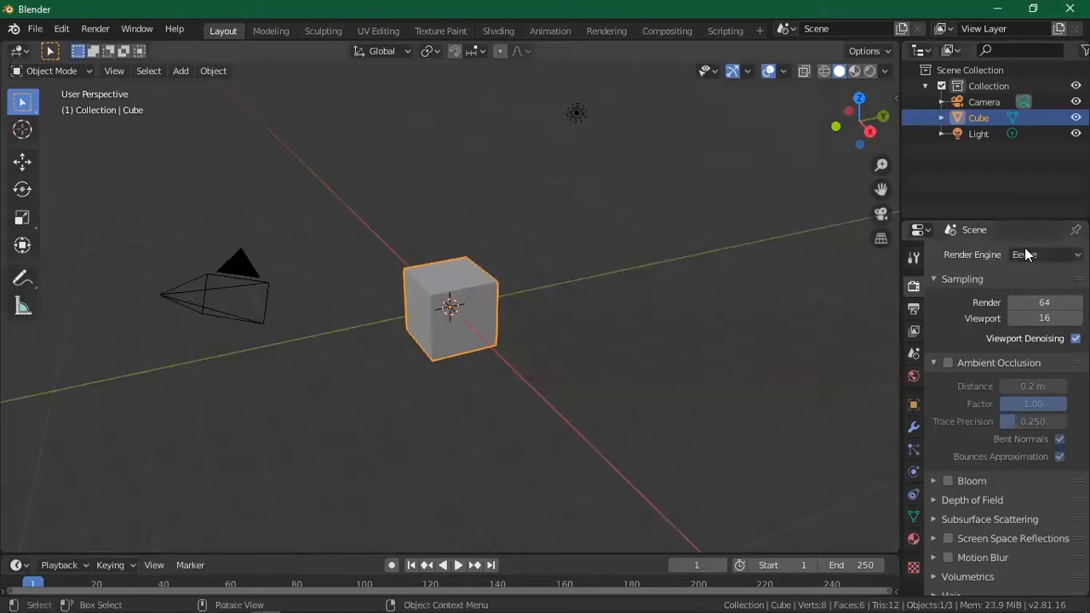
pyautogui.hotkey('alt', 'a')
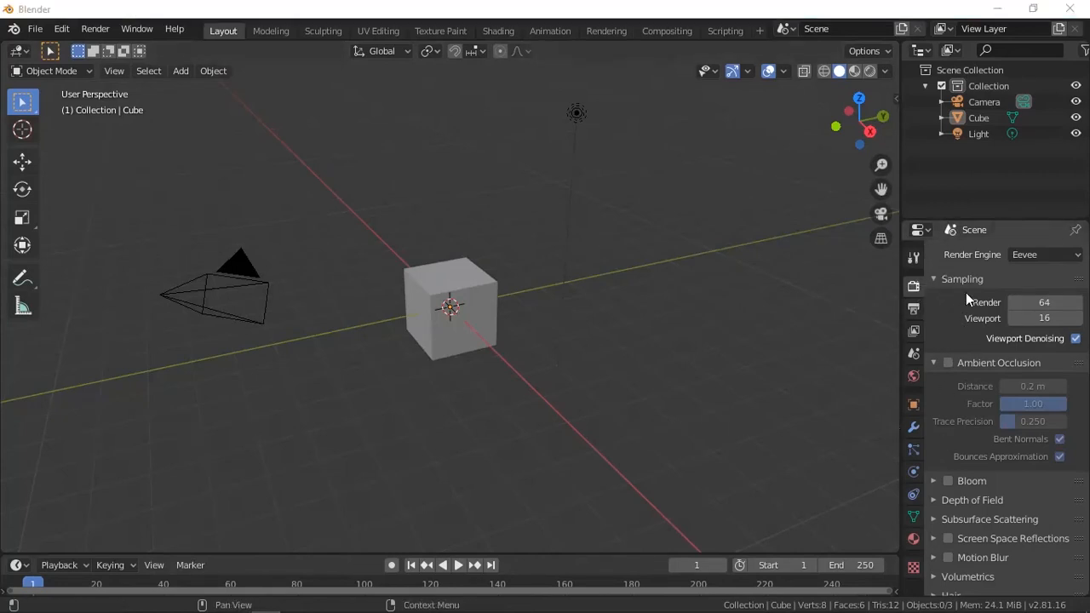
# Expand the Hair and Volumetrics sections of the render properties and look through their settings
pyautogui.click(913, 261)
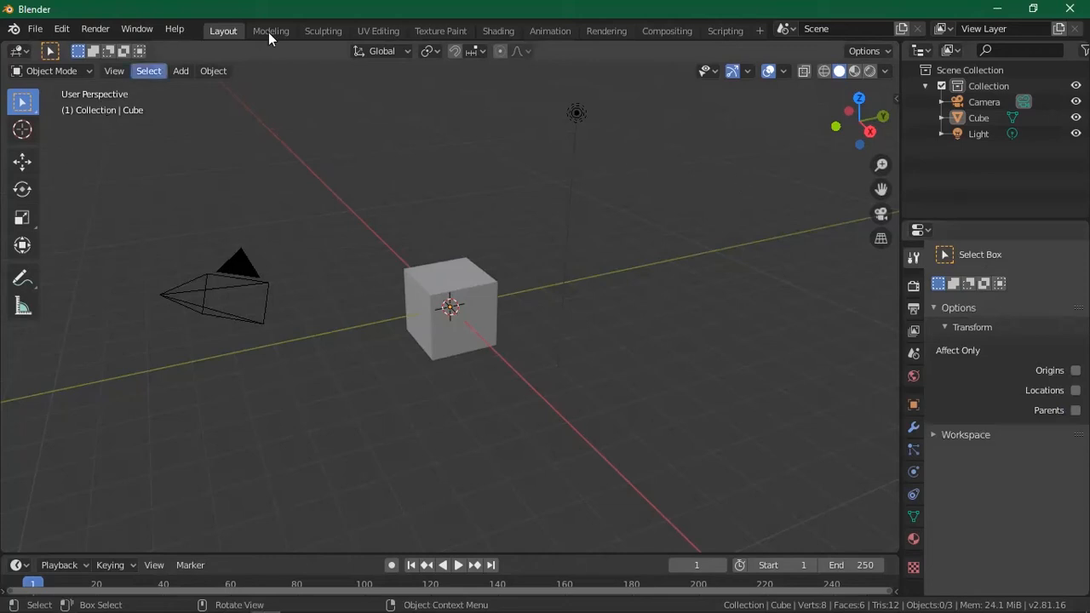
pyautogui.click(913, 287)
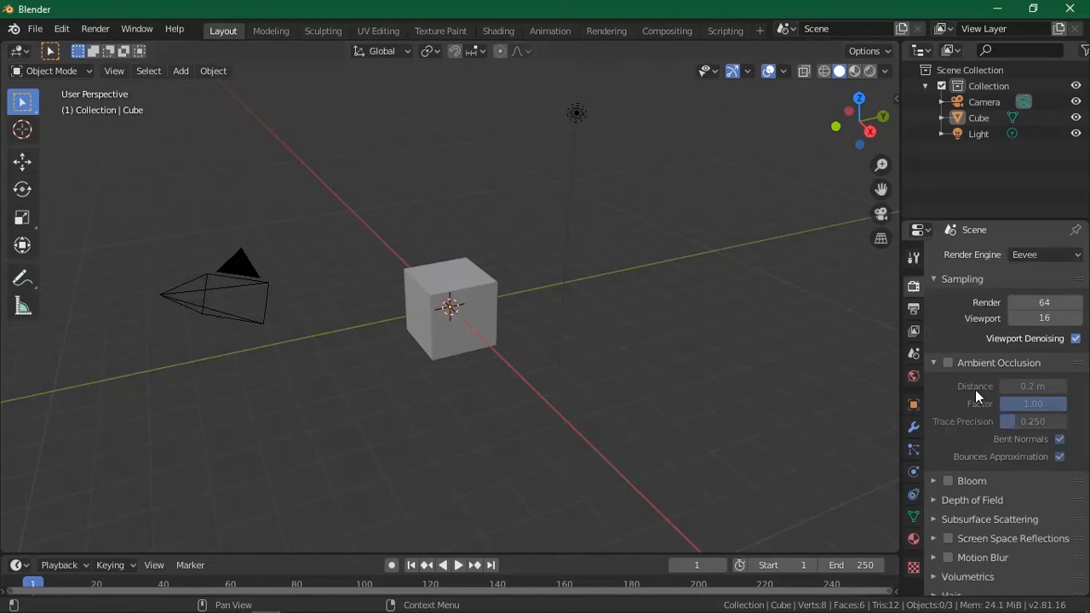
pyautogui.scroll(-4, 967, 503)
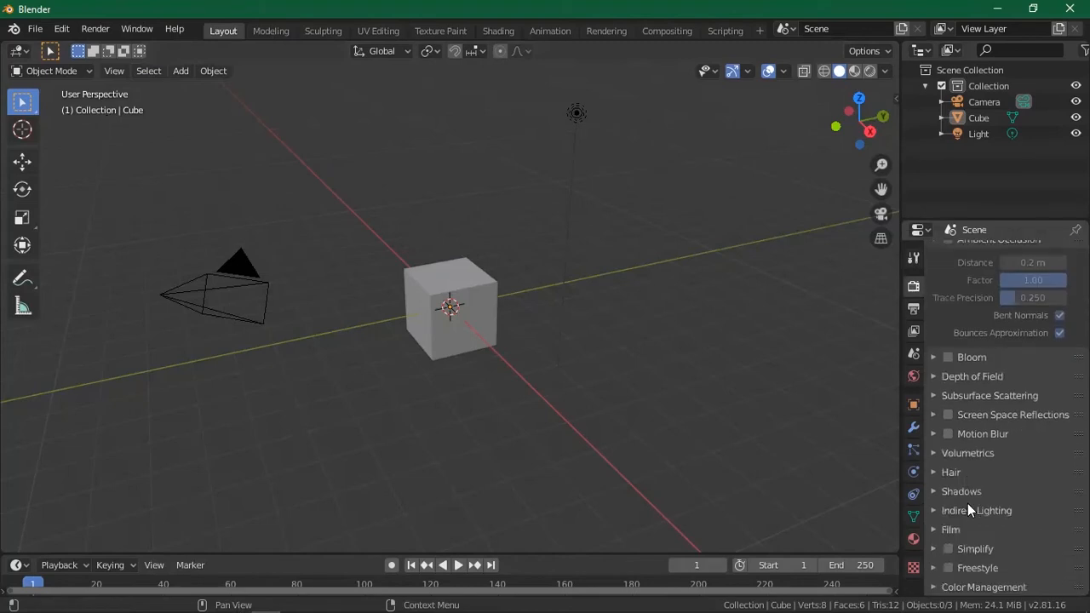
pyautogui.click(934, 472)
pyautogui.click(933, 453)
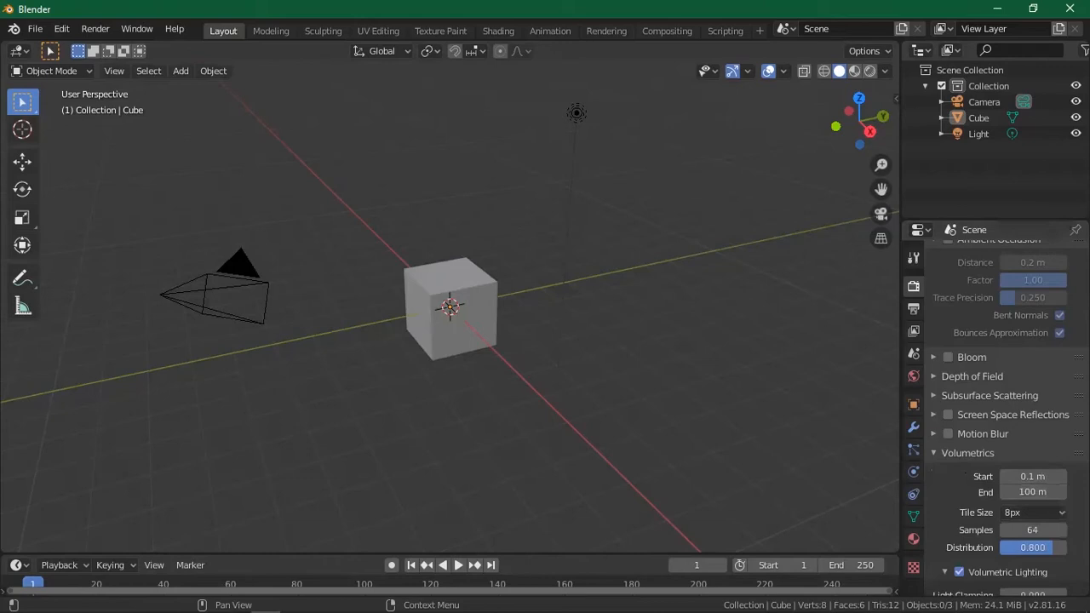
pyautogui.scroll(-5, 984, 514)
pyautogui.scroll(-3, 990, 493)
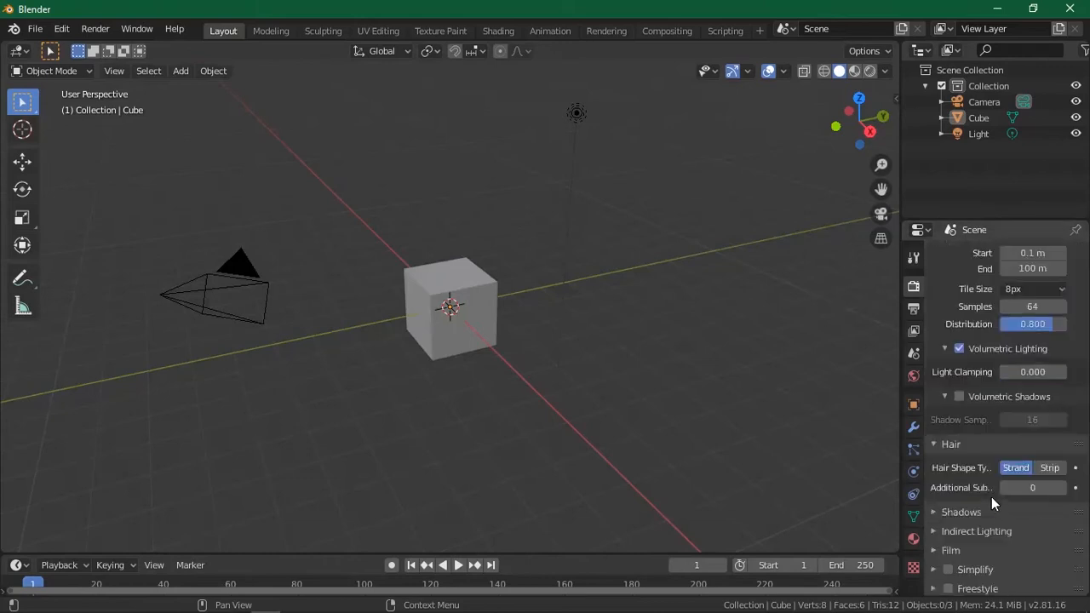
pyautogui.scroll(10, 988, 544)
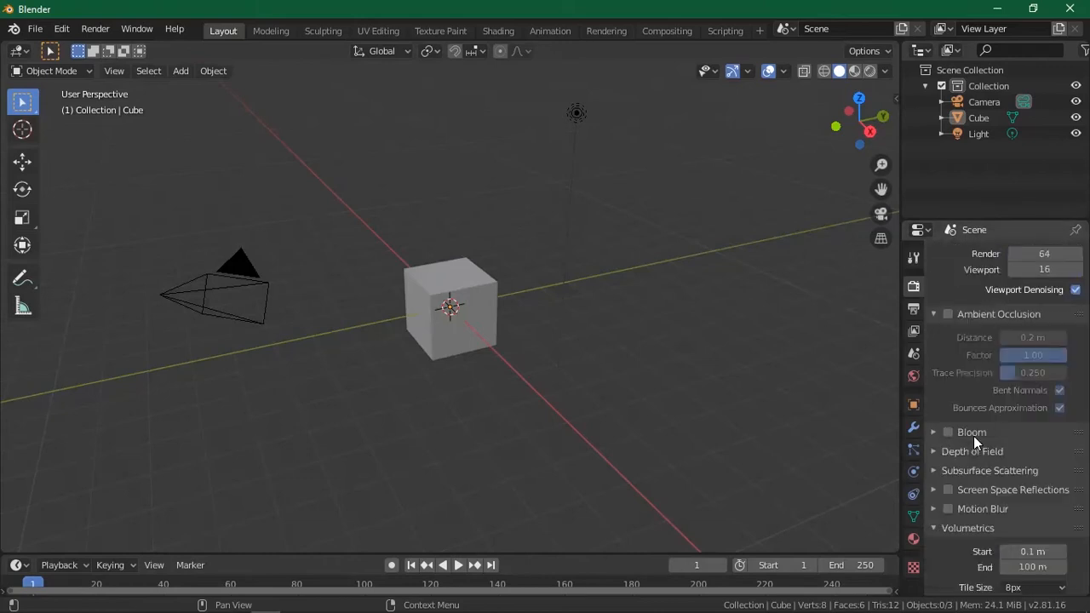
# Collapse the Ambient Occlusion and Sampling sections of the render properties
pyautogui.click(975, 312)
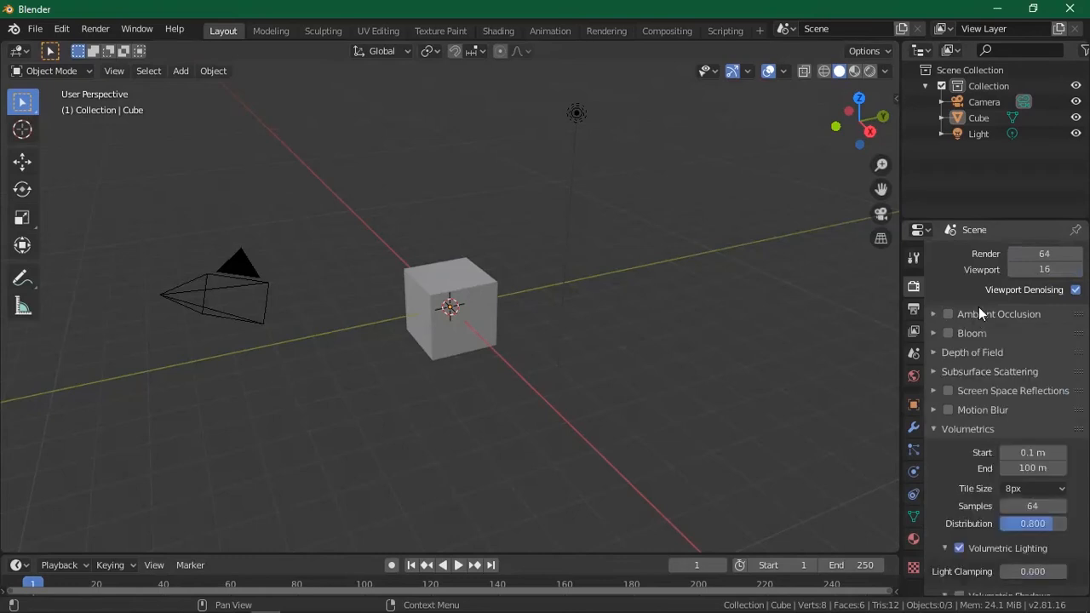
pyautogui.scroll(2, 984, 315)
pyautogui.click(991, 283)
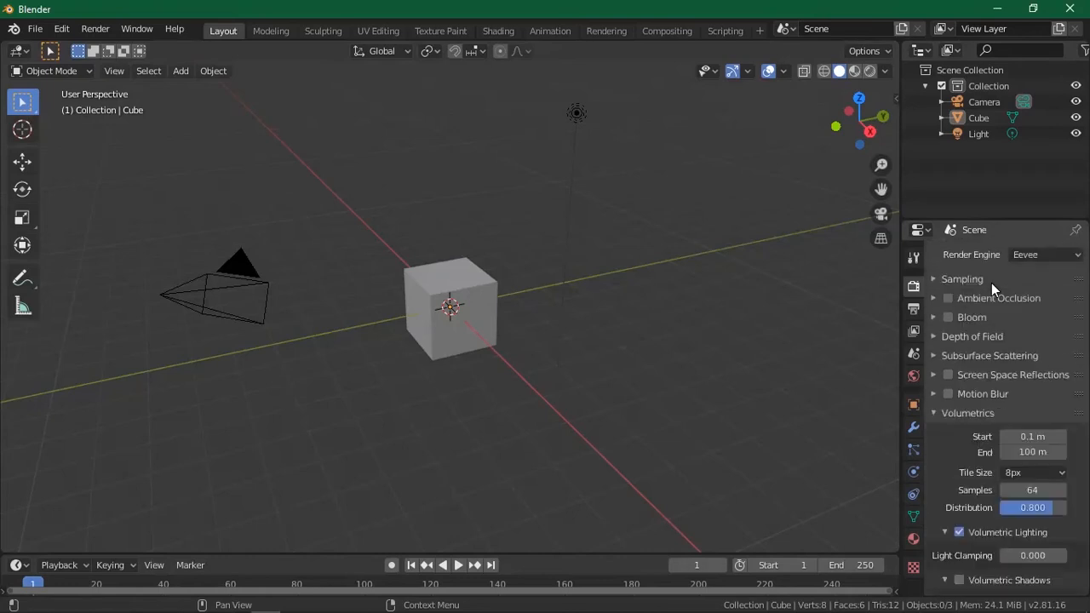
# View the available render engines without changing Eevee, and look through the output properties
pyautogui.click(1044, 253)
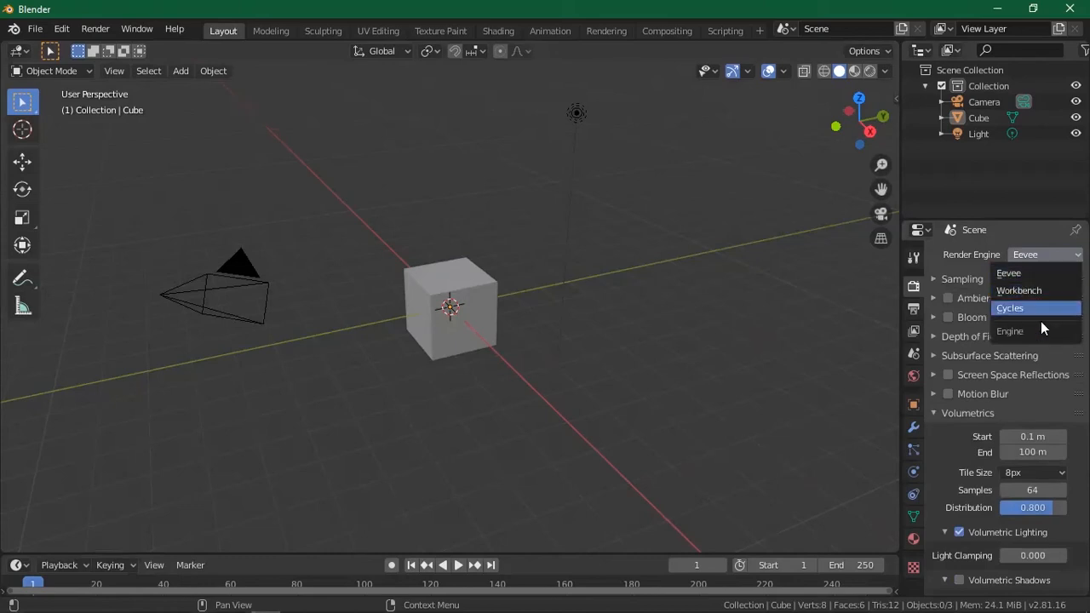
pyautogui.click(994, 257)
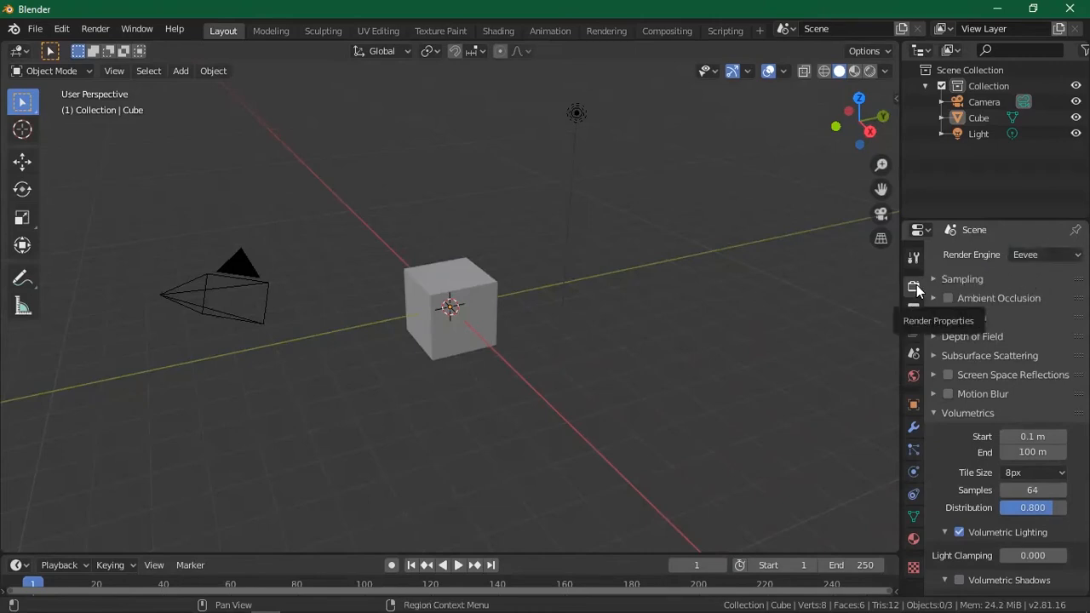
pyautogui.click(912, 310)
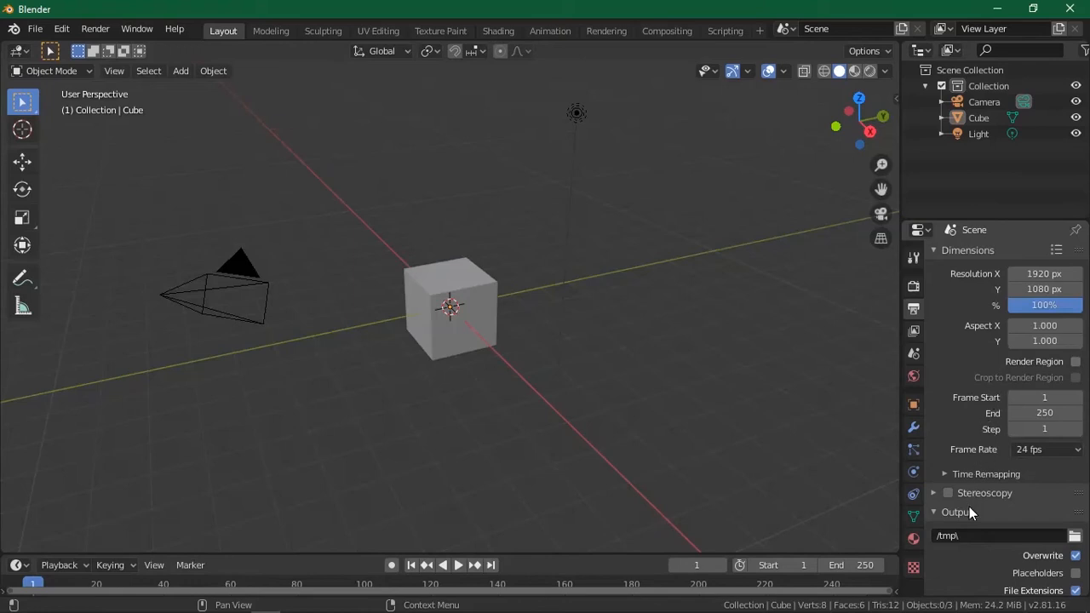
pyautogui.scroll(-3, 992, 456)
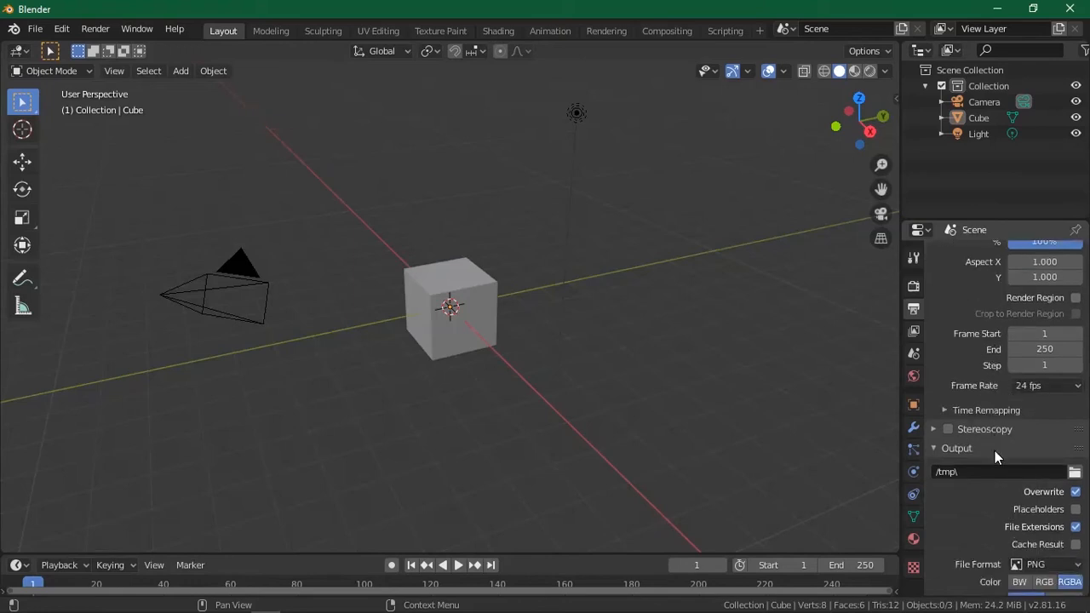
pyautogui.scroll(-3, 988, 535)
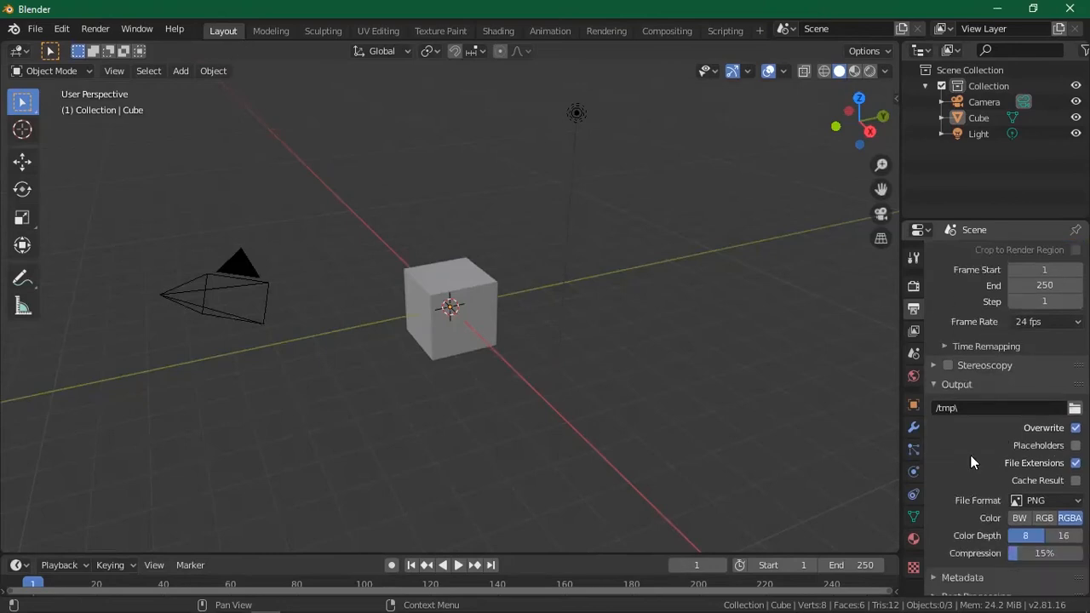
# Browse for a render output location and create a folder named BLENDER CLASSES on the W: drive
pyautogui.click(1075, 408)
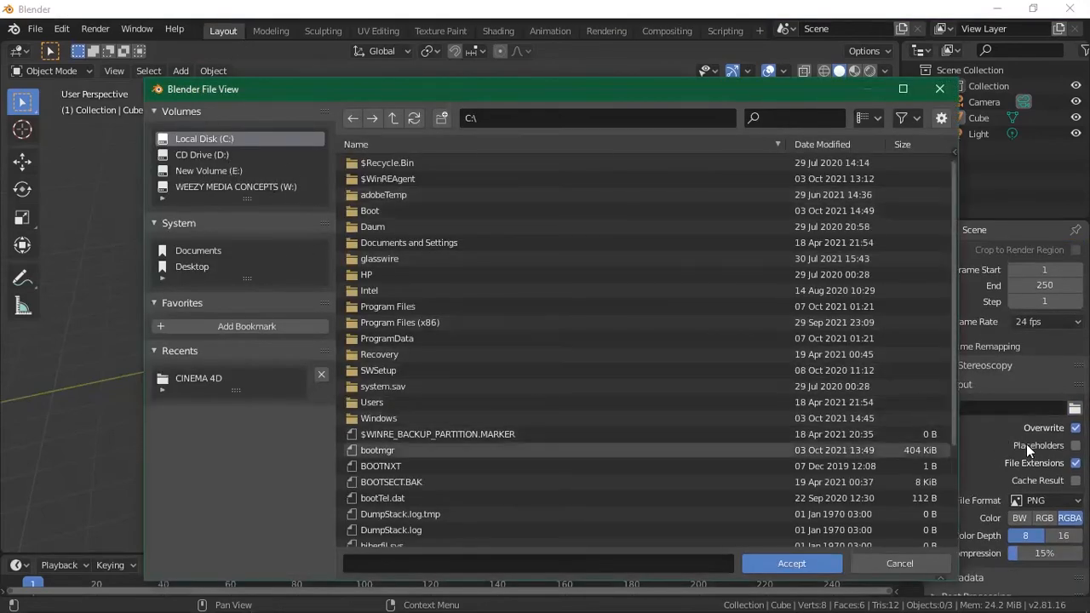
pyautogui.click(242, 171)
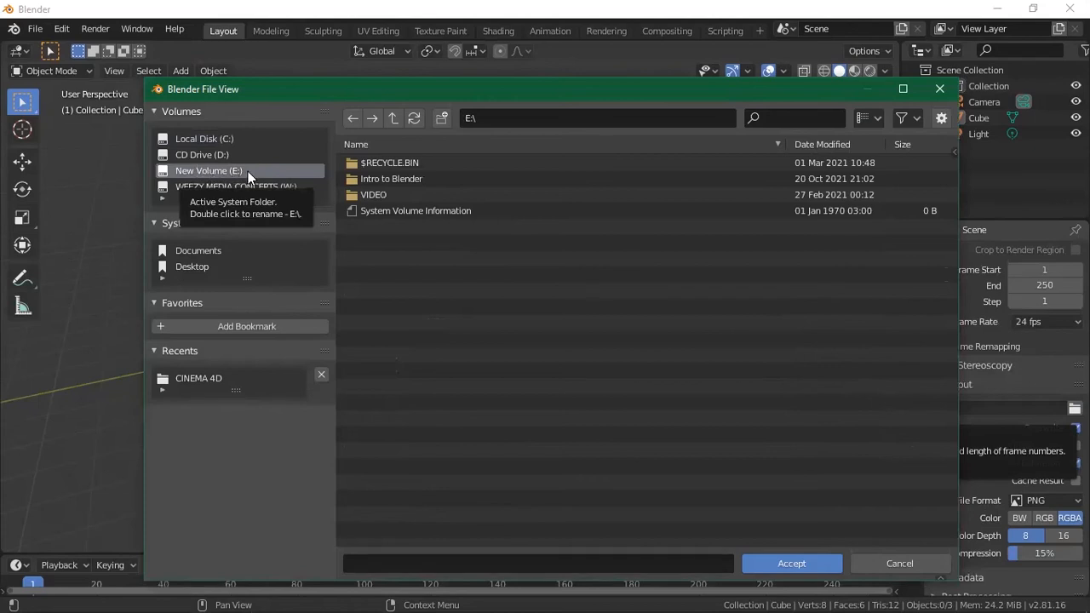
pyautogui.click(274, 187)
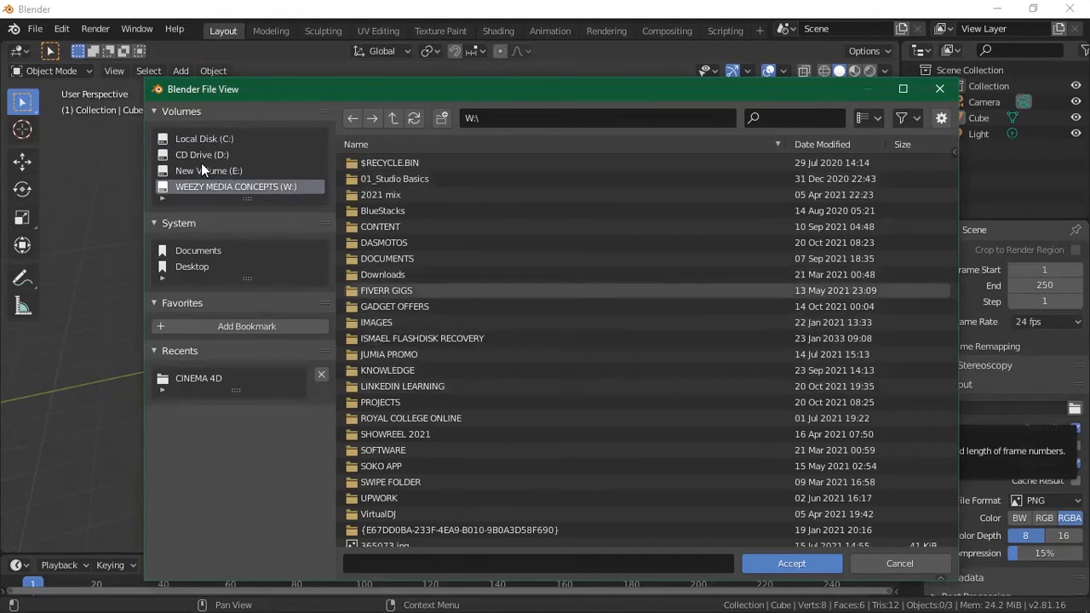
pyautogui.scroll(-3, 477, 251)
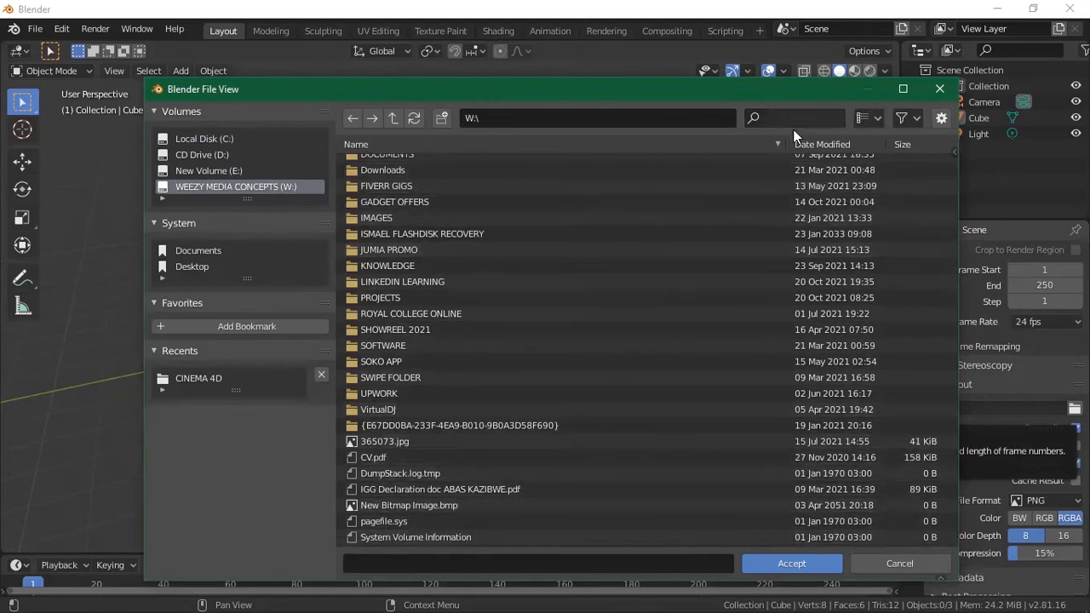
pyautogui.click(439, 119)
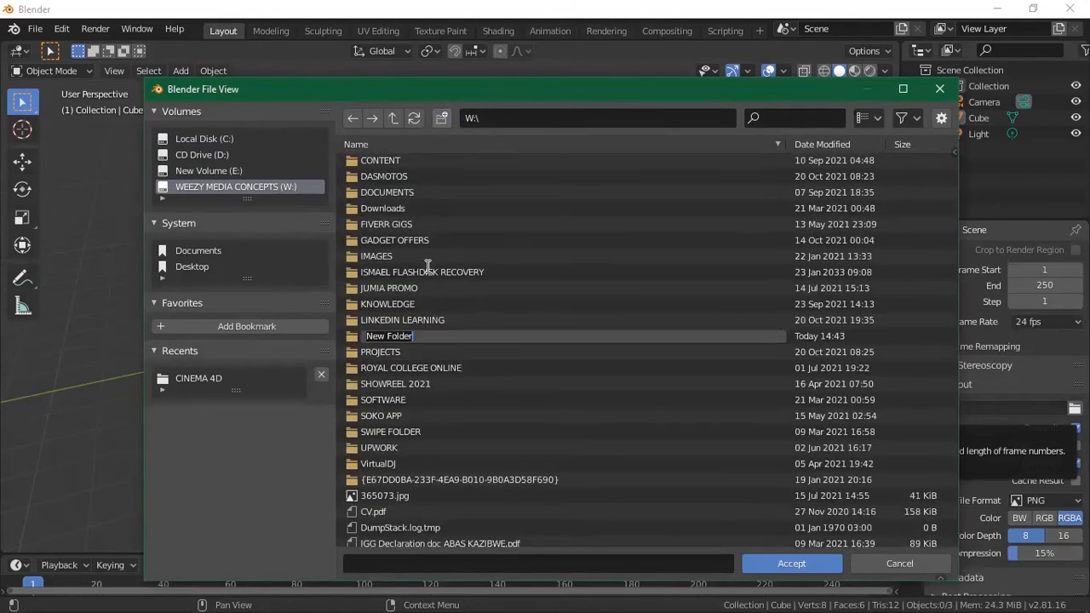
pyautogui.write('BLENDER')
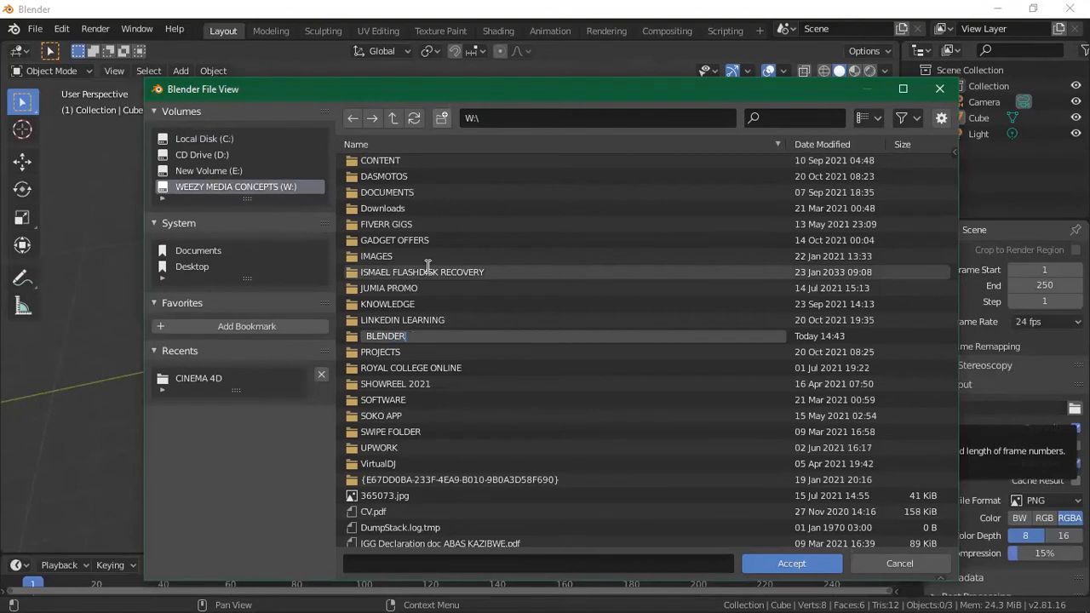
pyautogui.write(' CLASSES')
pyautogui.press('Return')
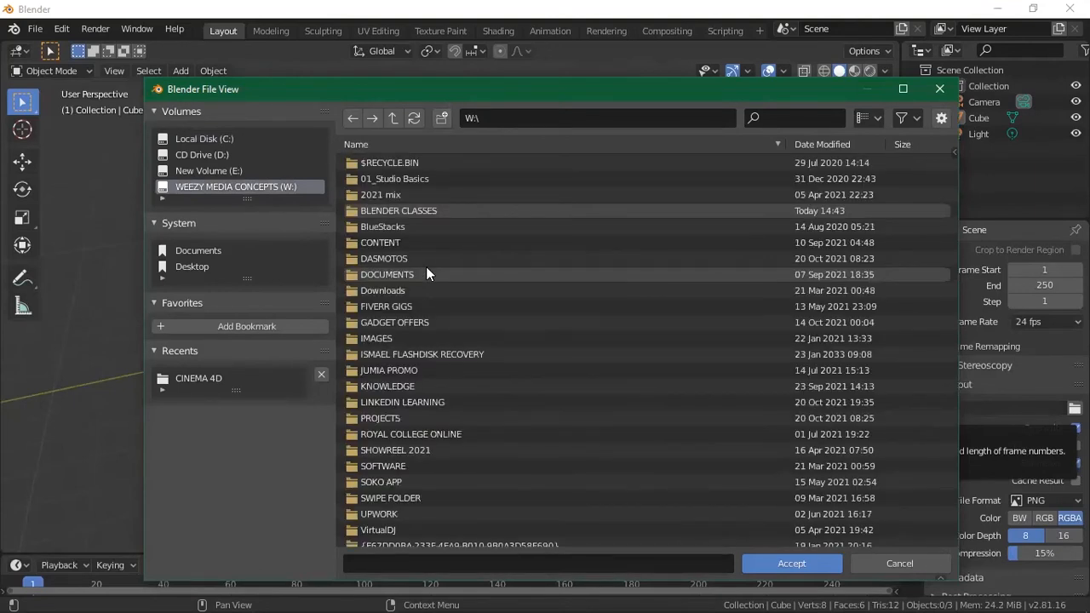
# Set the render output path to the W:\BLENDER CLASSES\ folder
pyautogui.click(421, 212)
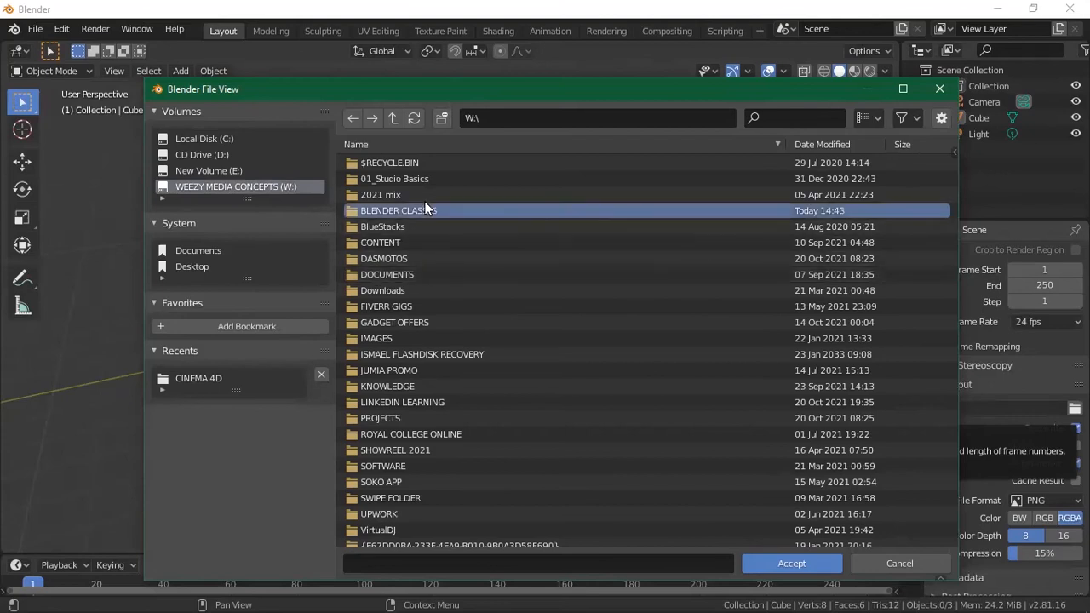
pyautogui.click(422, 211)
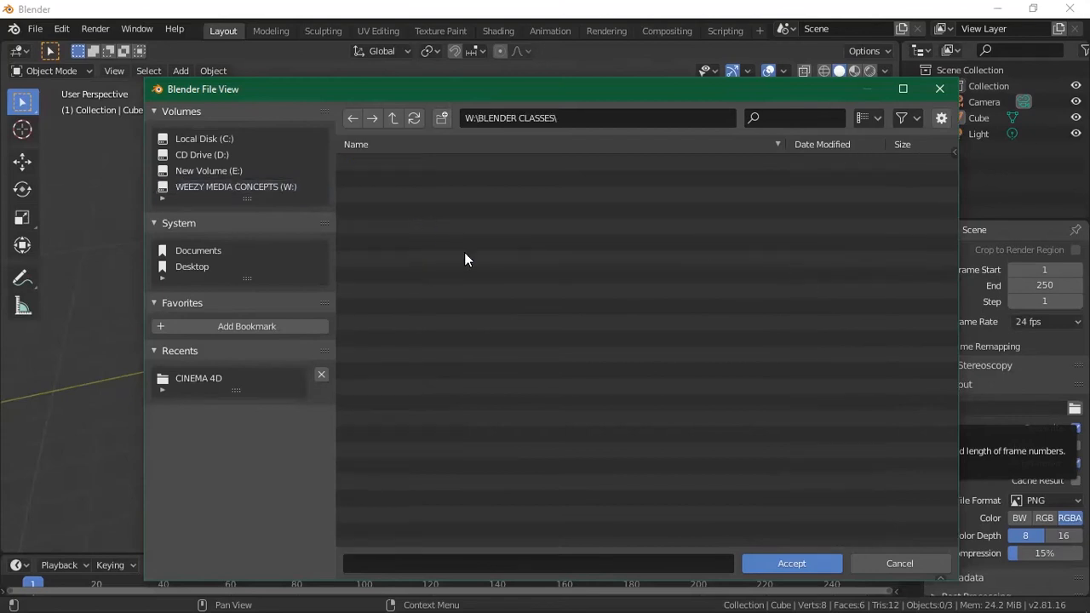
pyautogui.click(775, 566)
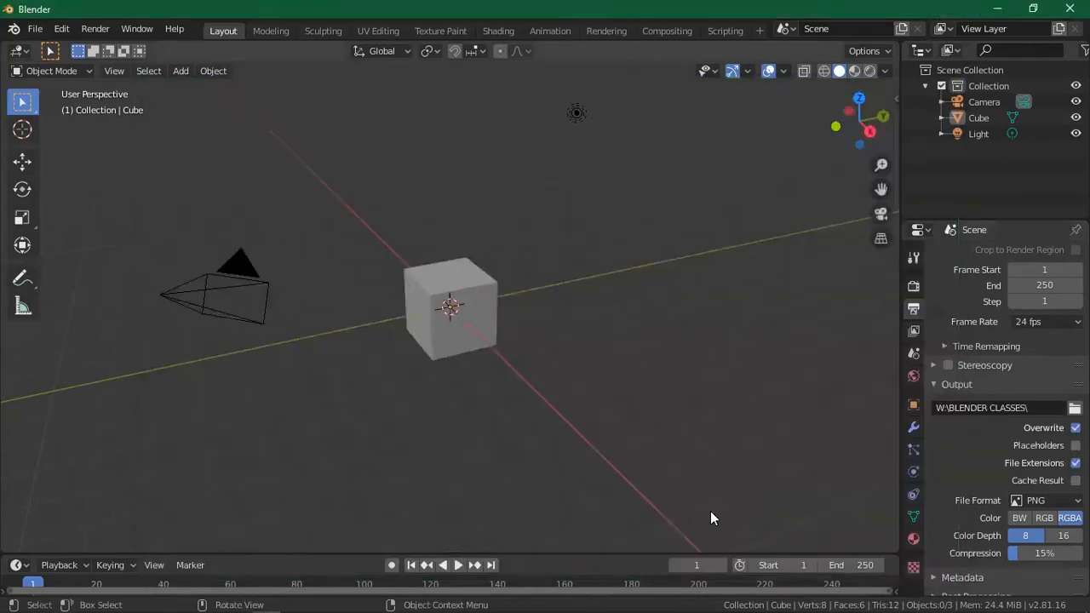
# Set the output file format to FFmpeg video
pyautogui.scroll(-1, 1006, 480)
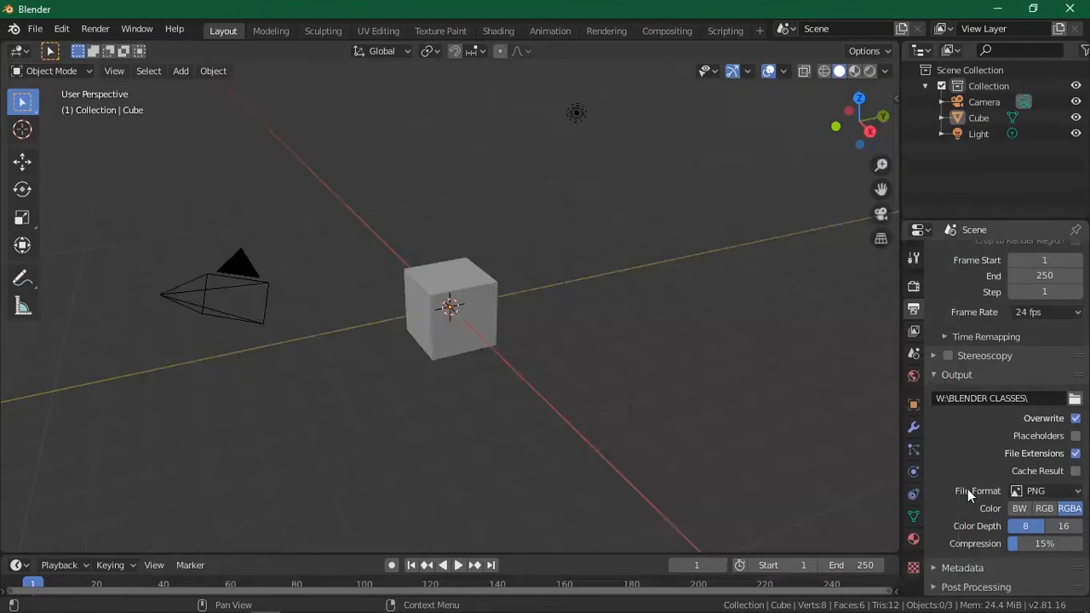
pyautogui.click(1042, 492)
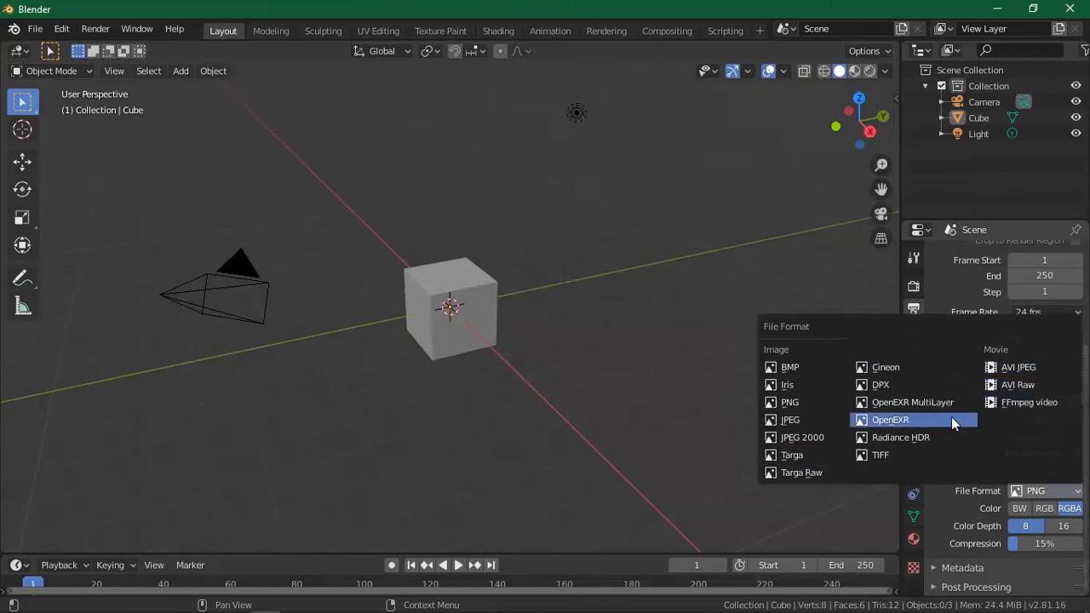
pyautogui.click(1042, 402)
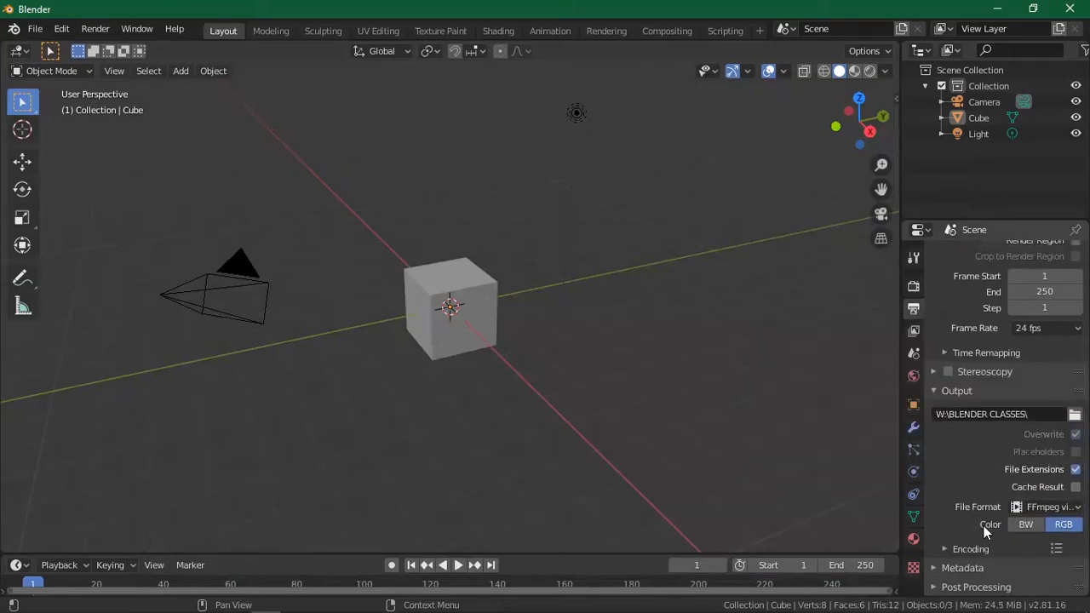
# Expand the Encoding settings of the video output and examine the container, video codec and audio options
pyautogui.click(969, 553)
pyautogui.scroll(-6, 975, 531)
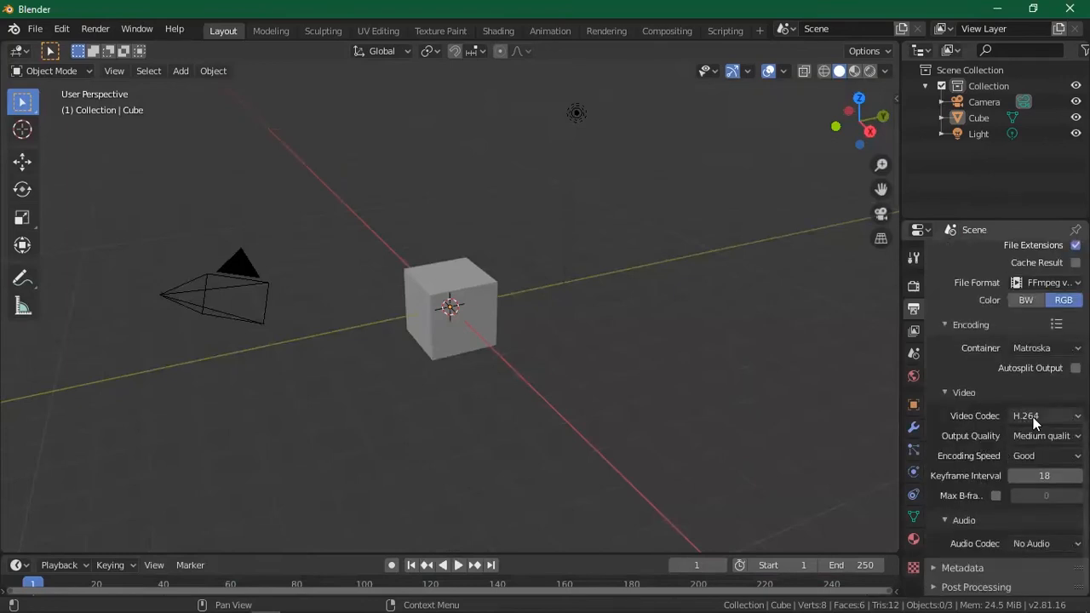
pyautogui.click(1033, 417)
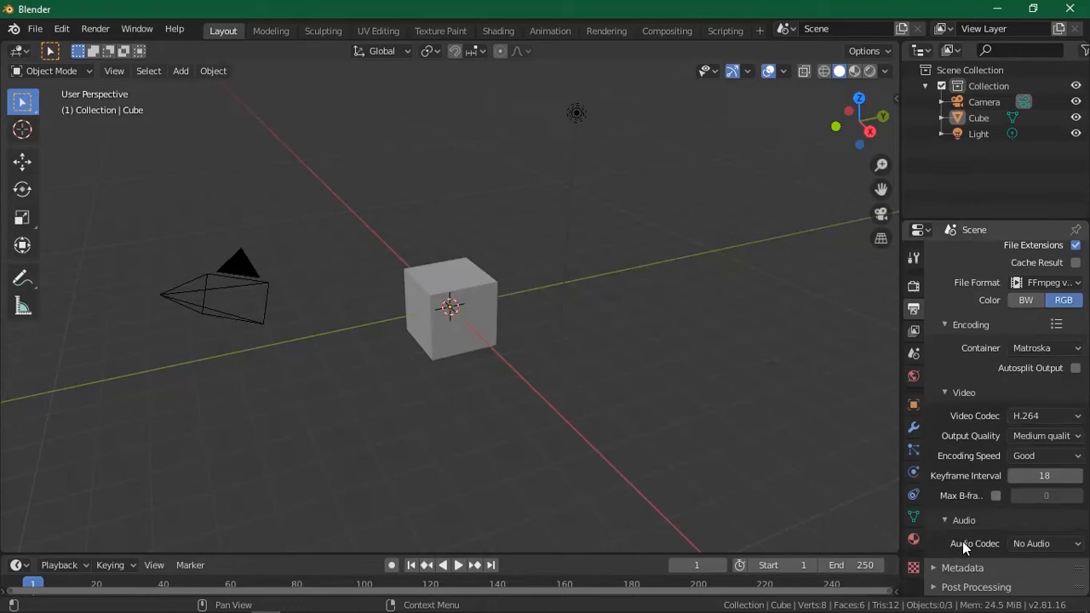
pyautogui.scroll(10, 972, 323)
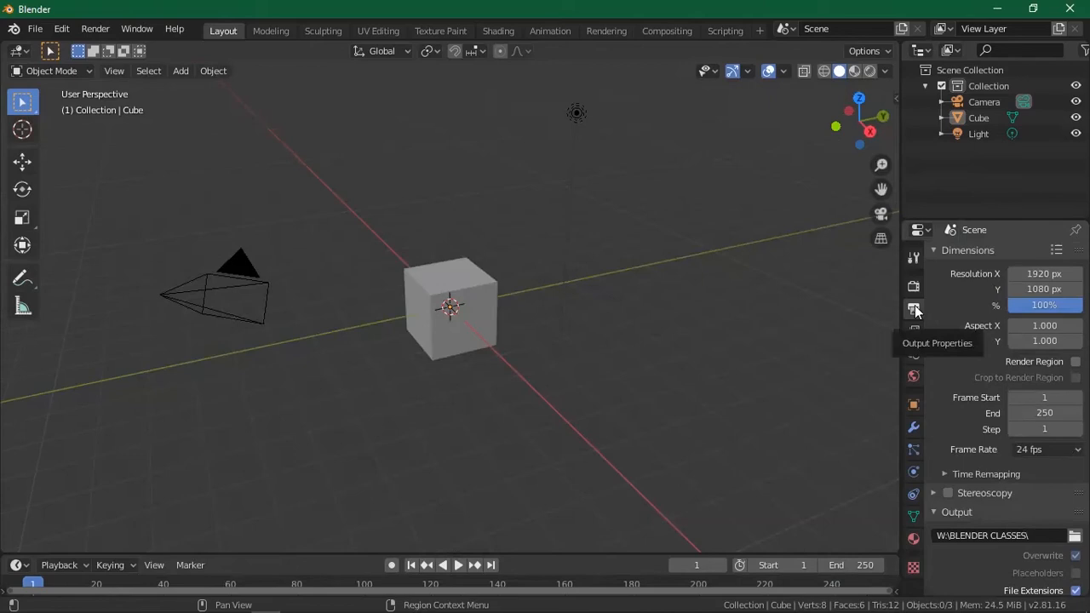
# Show the view layer properties and select the cube in the viewport
pyautogui.click(913, 331)
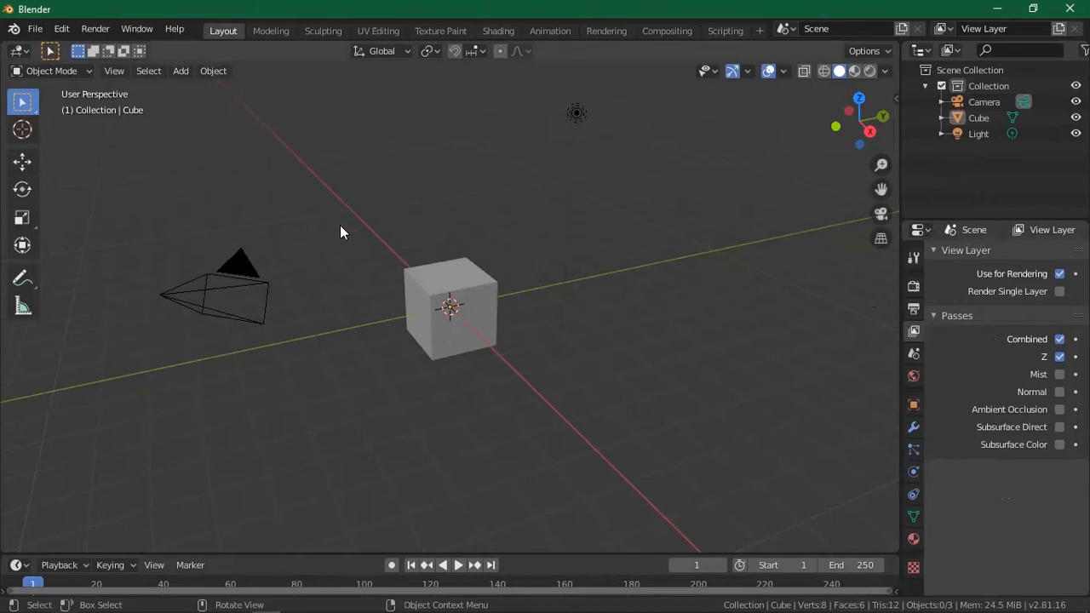
pyautogui.click(491, 321)
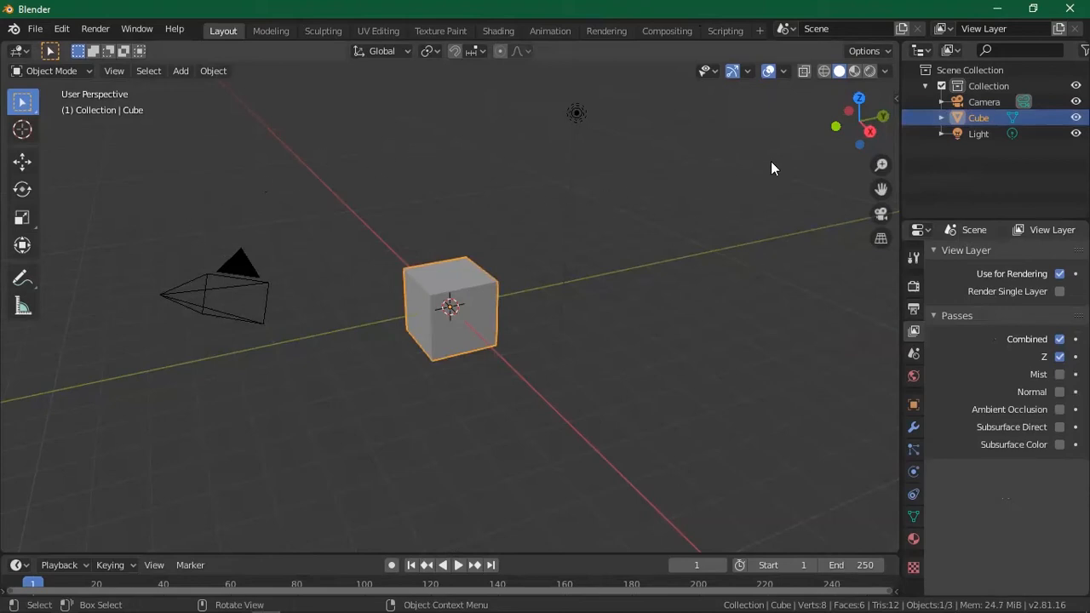
# Add a new blank scene to the file and switch back to the original scene named Scene
pyautogui.click(897, 28)
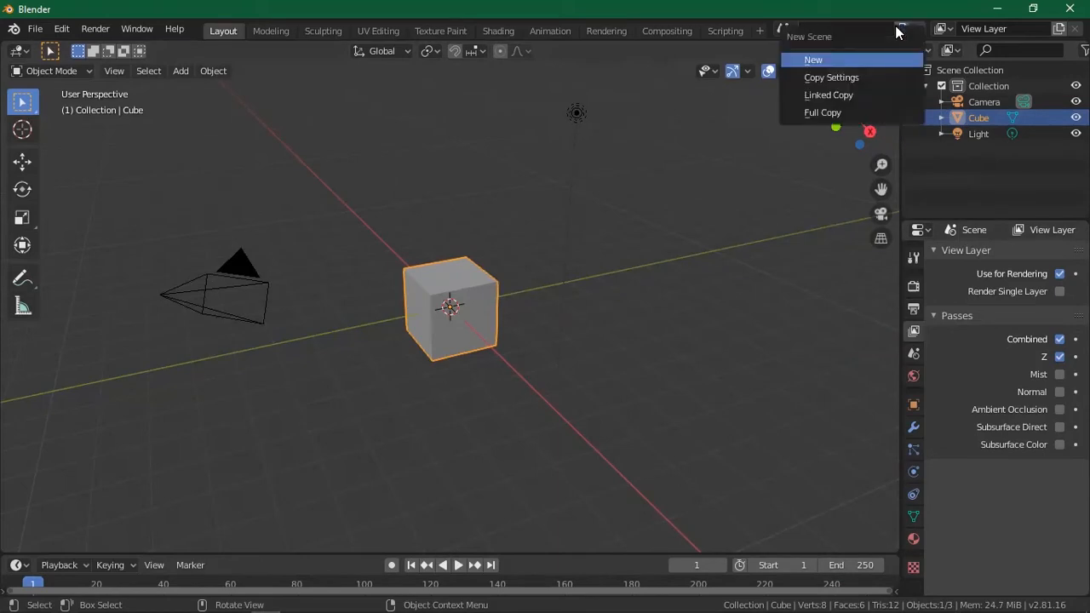
pyautogui.click(802, 58)
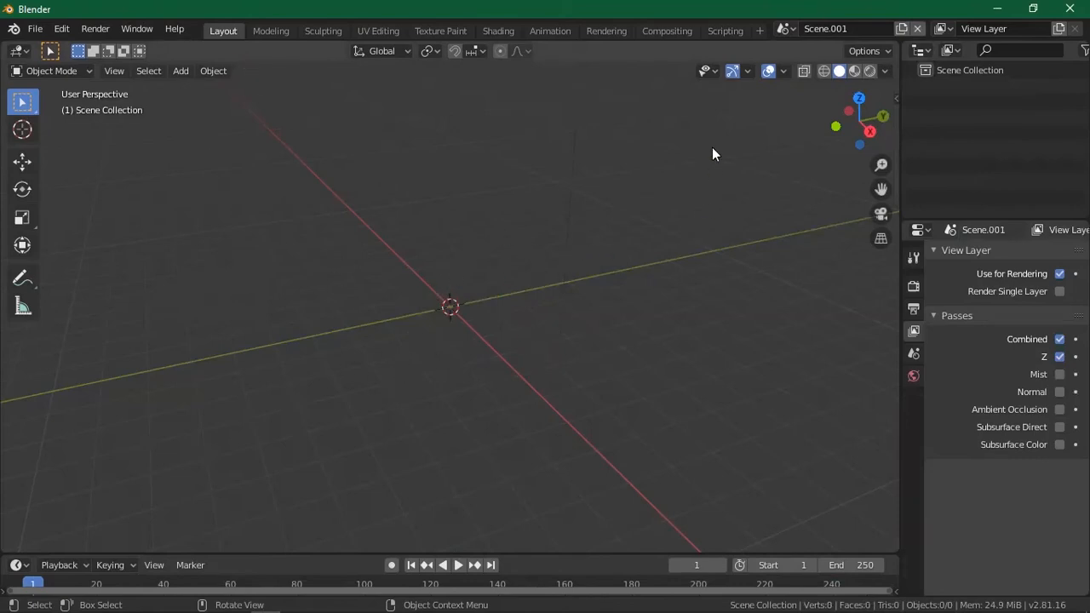
pyautogui.click(788, 29)
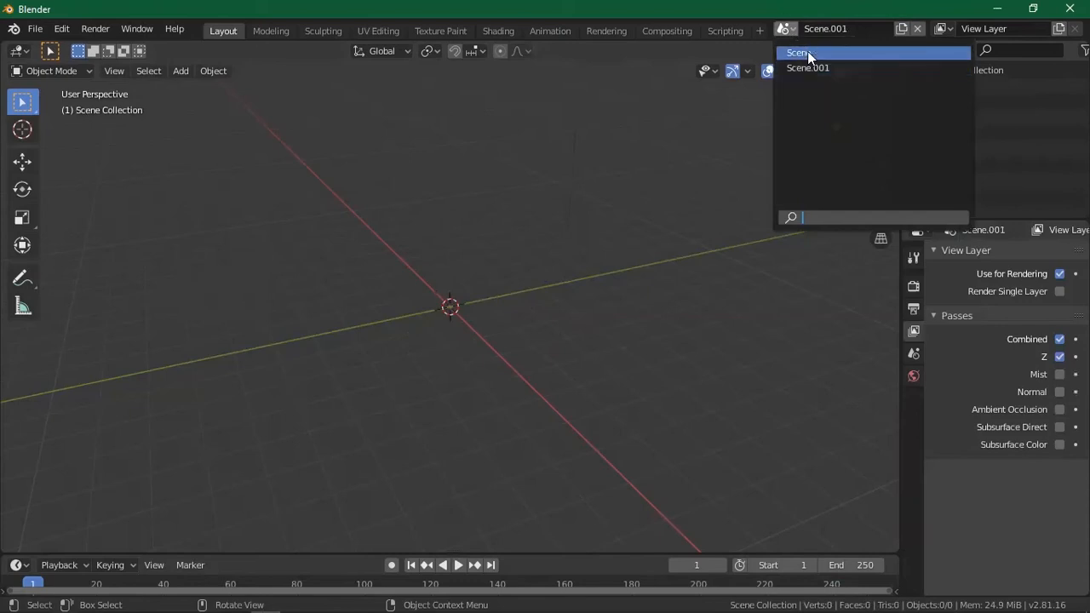
pyautogui.click(804, 53)
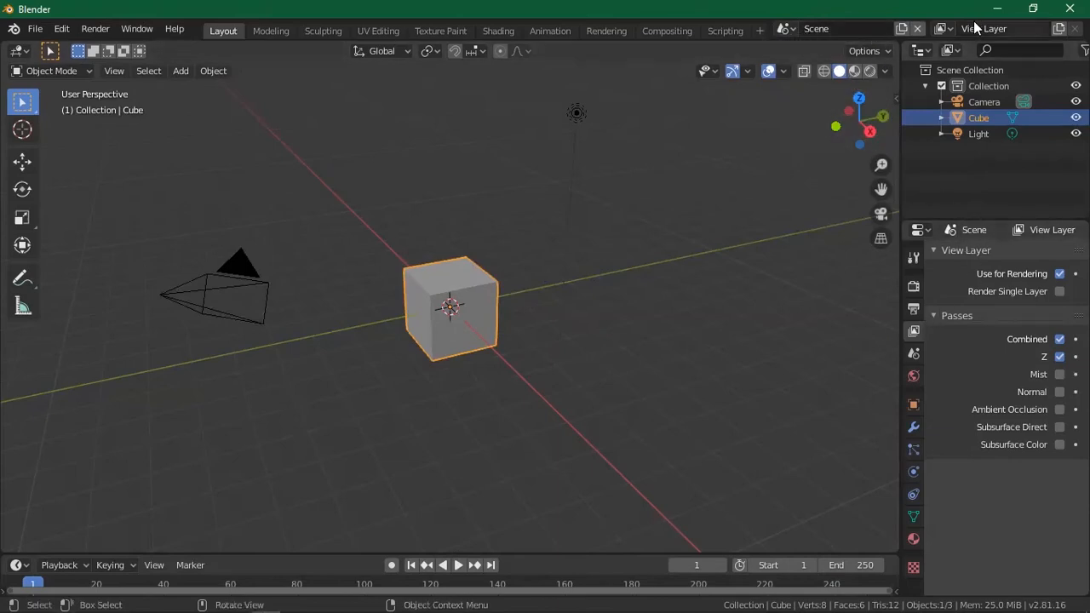
# Add a second view layer to the scene and switch back to the original View Layer
pyautogui.click(952, 31)
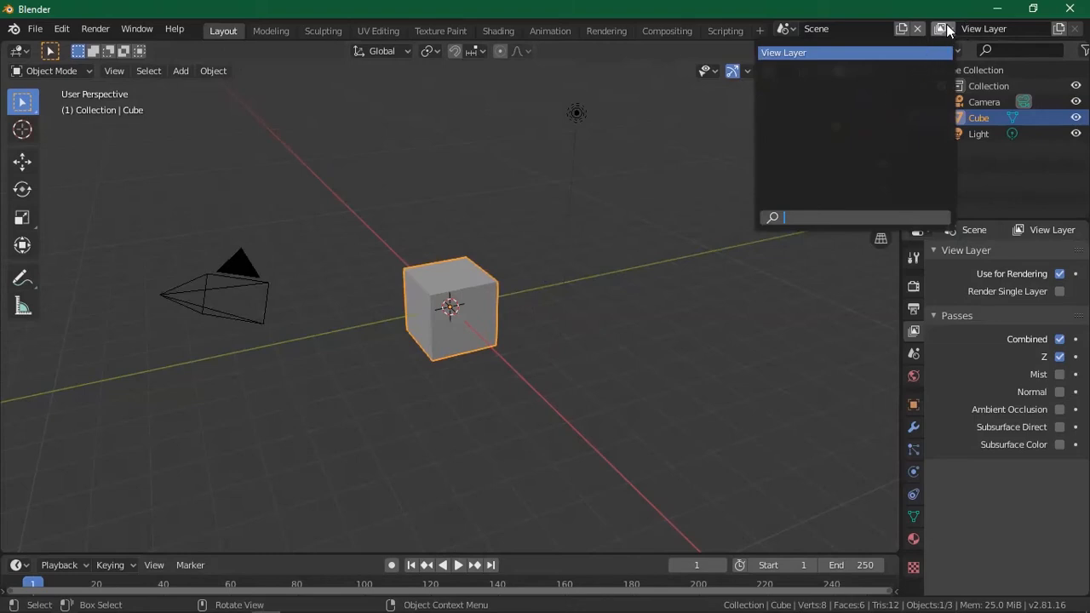
pyautogui.click(946, 28)
pyautogui.click(1059, 29)
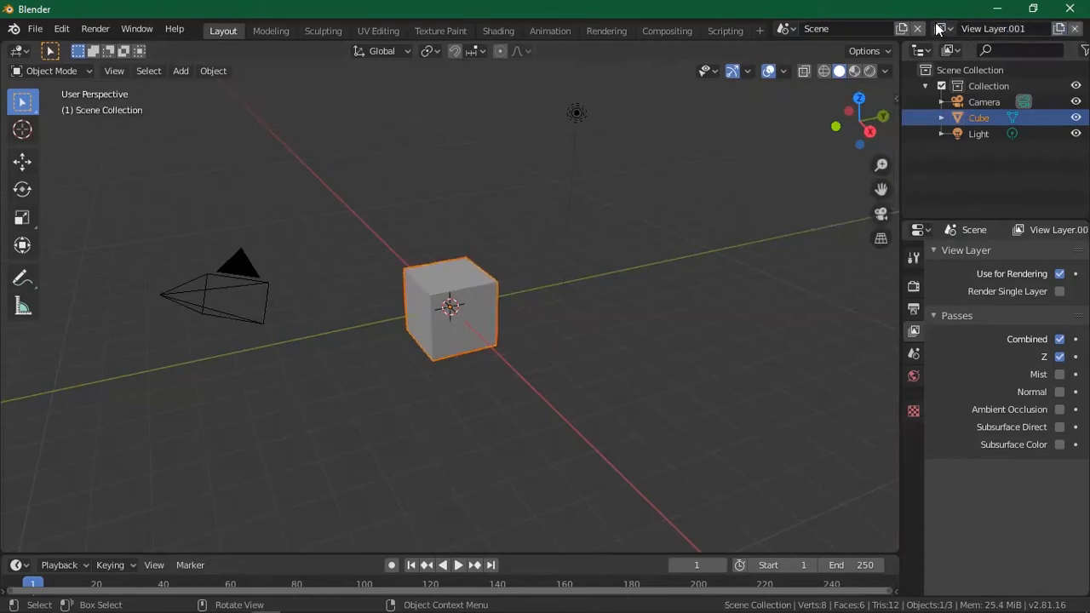
pyautogui.click(941, 28)
pyautogui.click(787, 52)
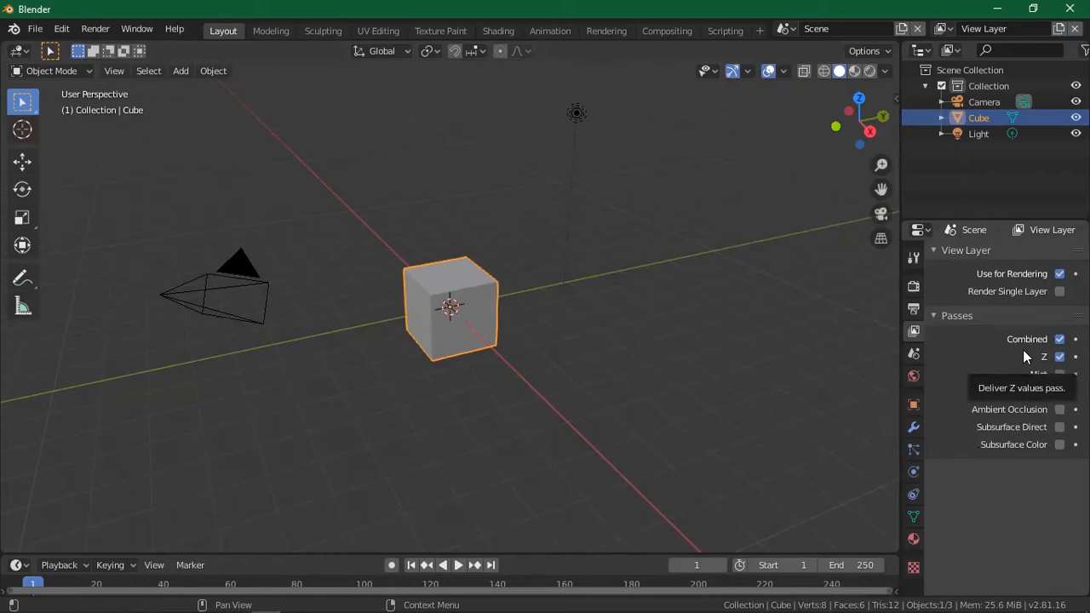
# Look through the scene properties, including the camera choice and the expanded Keying Sets, and show the world properties
pyautogui.click(913, 354)
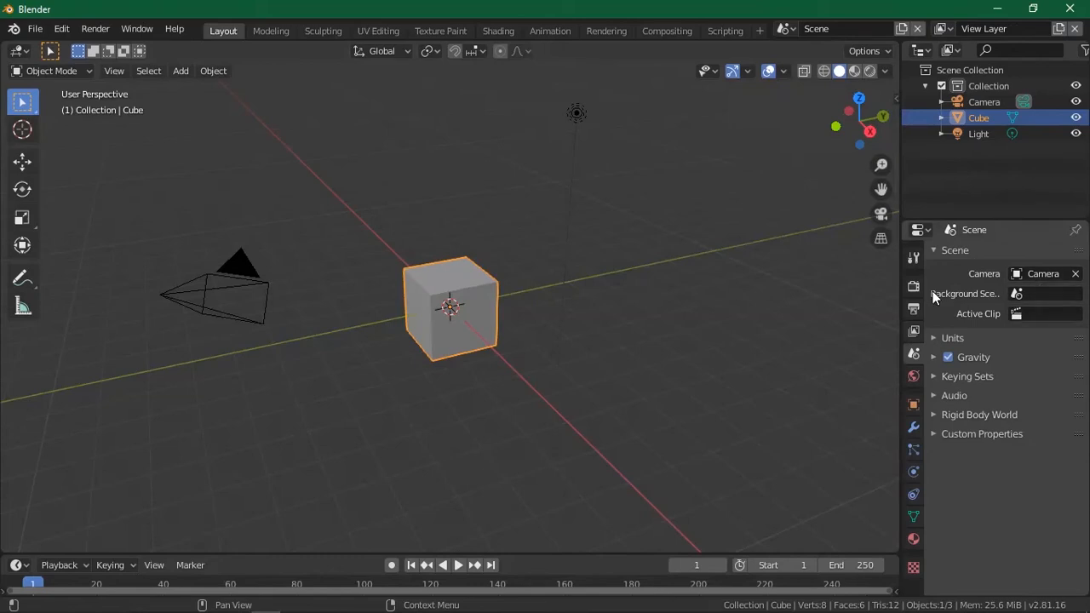
pyautogui.click(780, 30)
pyautogui.click(1017, 272)
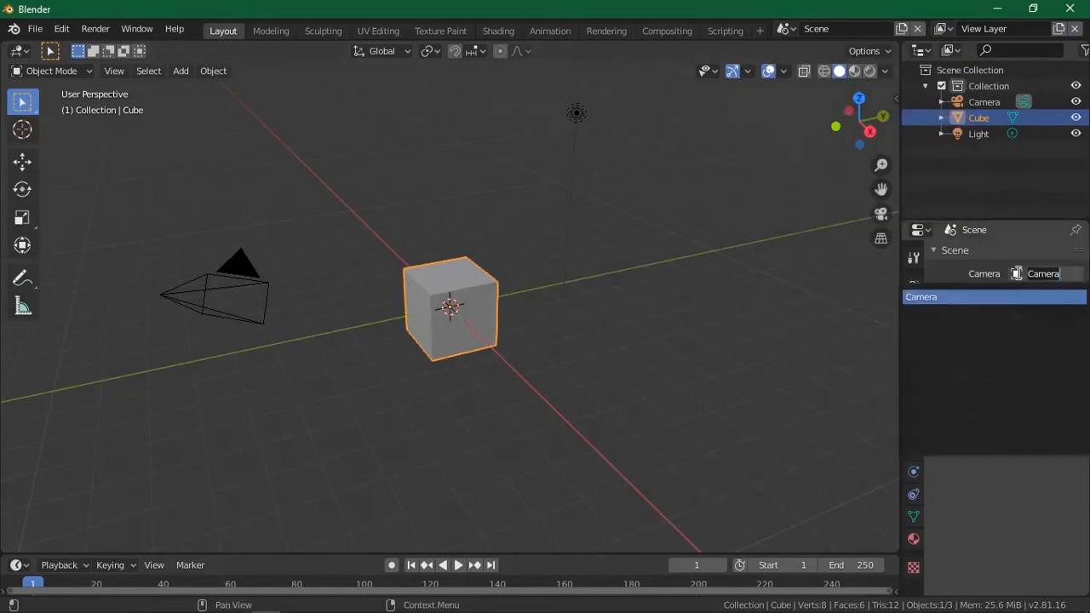
pyautogui.press('Return')
pyautogui.click(1047, 294)
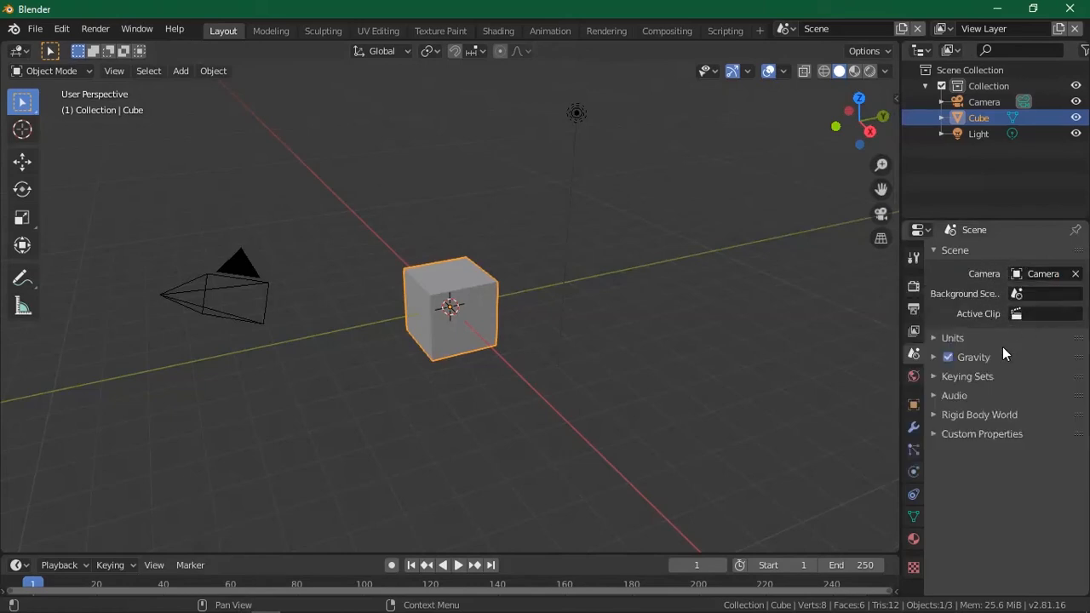
pyautogui.click(956, 383)
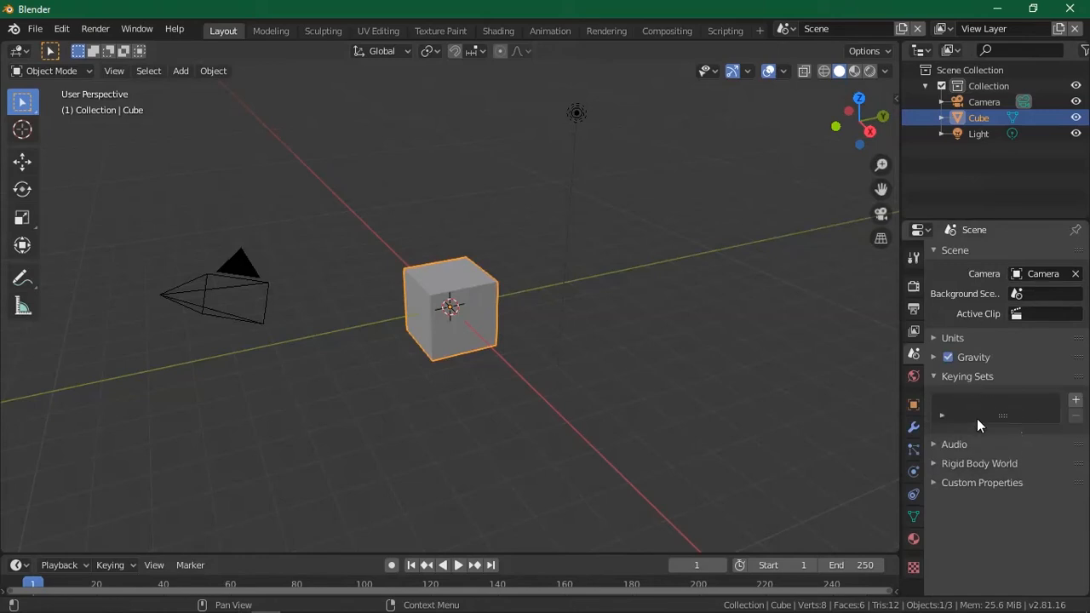
pyautogui.click(915, 376)
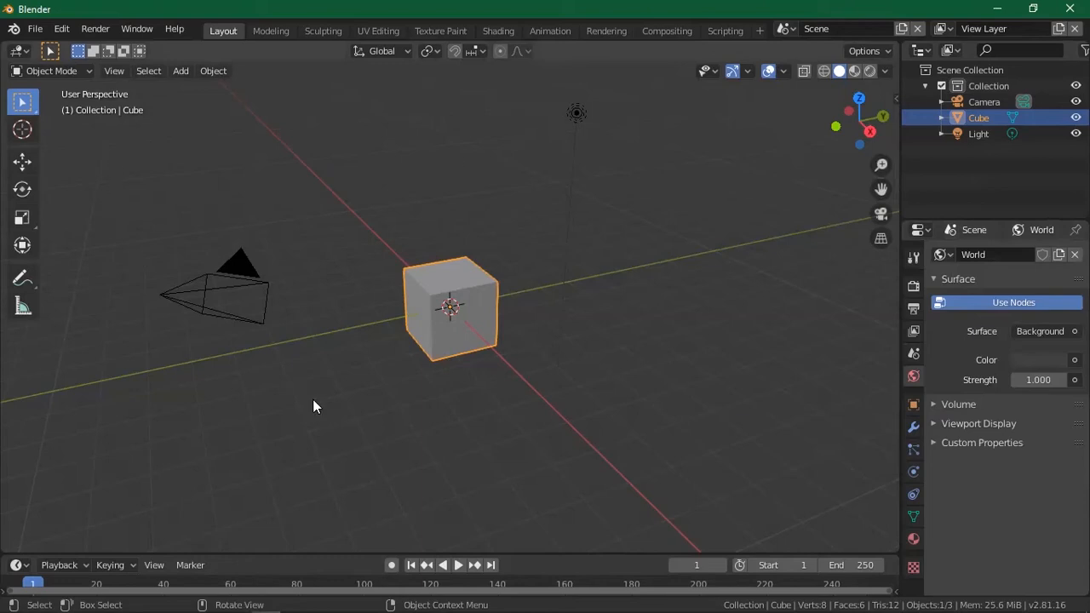
# Look over the world's surface, volume and viewport display settings and show the cube's object properties
pyautogui.click(1042, 331)
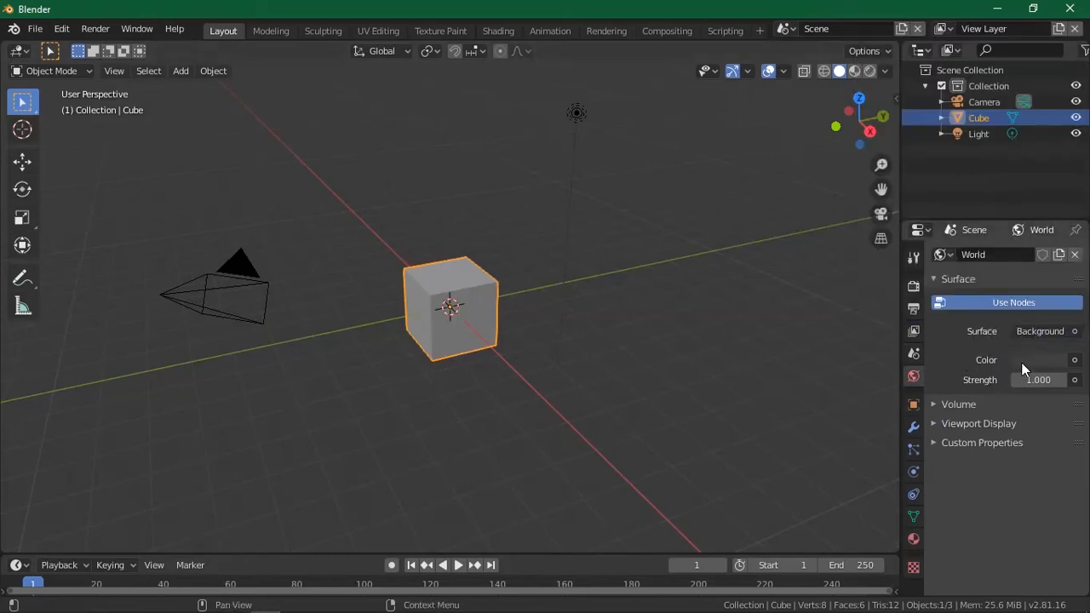
pyautogui.click(980, 407)
pyautogui.click(967, 452)
pyautogui.click(913, 405)
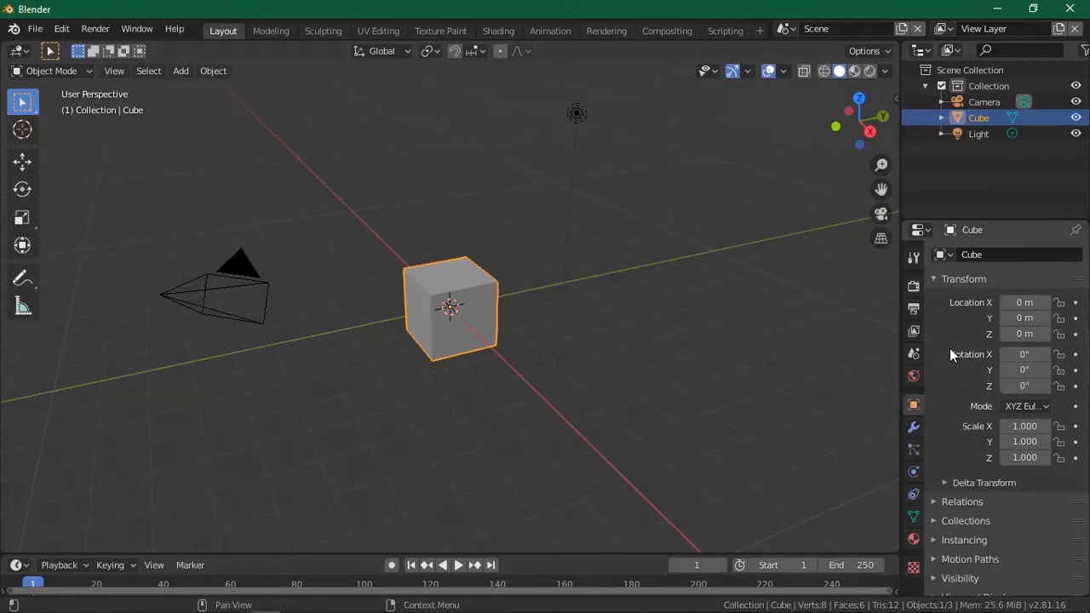
# Try shifting the cube through its X, Y and Z location values and undo each move
pyautogui.moveTo(1007, 309); pyautogui.dragTo(946, 308)
pyautogui.press('Escape')
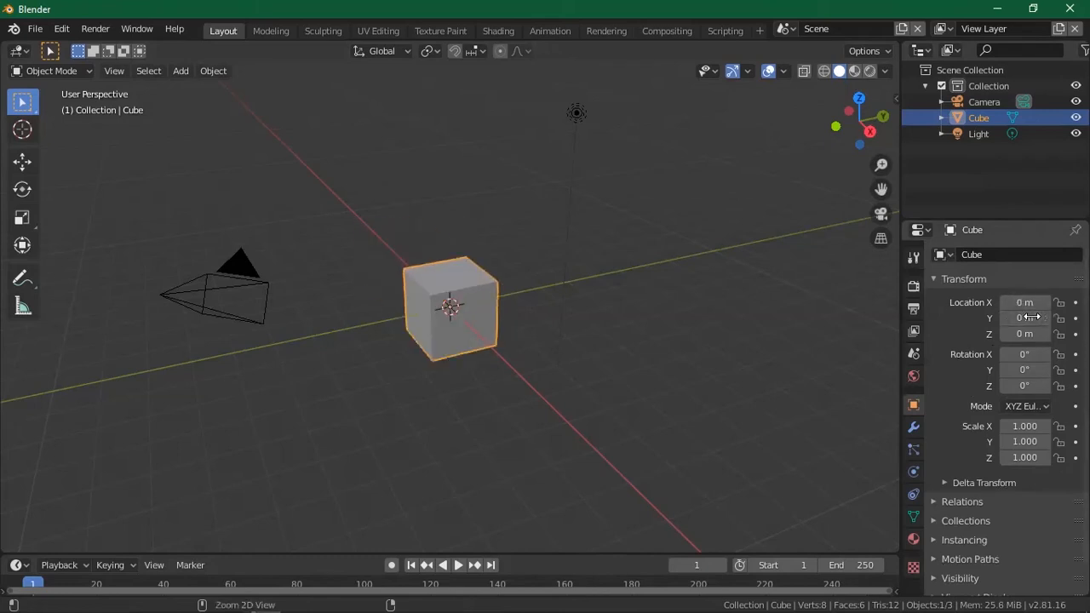
pyautogui.moveTo(1026, 318); pyautogui.dragTo(953, 319)
pyautogui.hotkey('ctrl', 'z')
pyautogui.moveTo(1025, 334); pyautogui.dragTo(1046, 353)
pyautogui.hotkey('ctrl', 'z')
pyautogui.hotkey('ctrl', 'z')
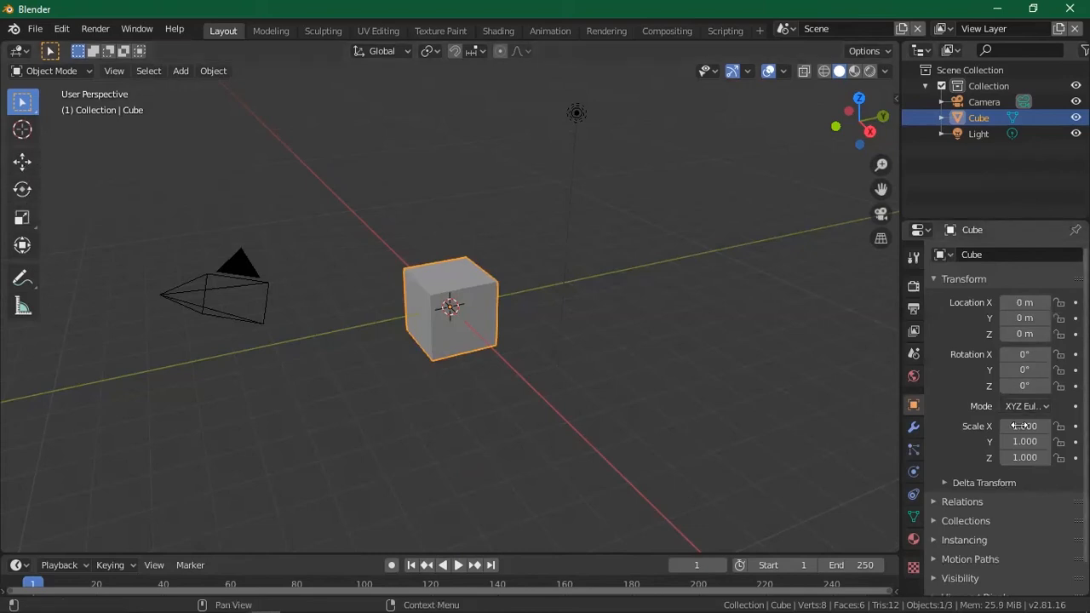
# Stretch the cube to a scale of X 0.970, Y 0.930 and Z 5.950, and expand its Relations settings
pyautogui.moveTo(1011, 427); pyautogui.dragTo(1066, 458)
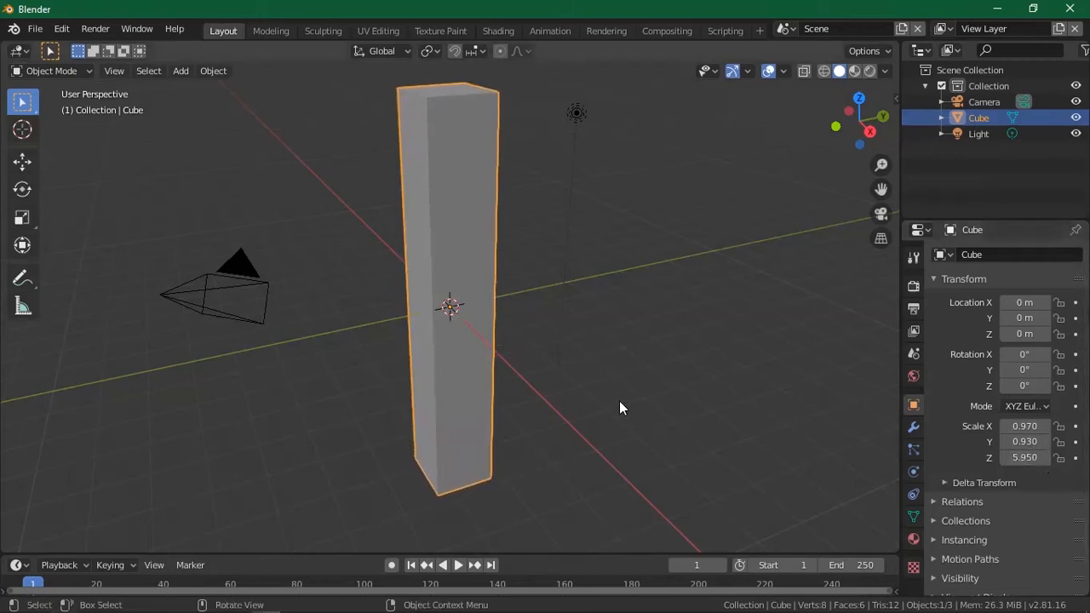
pyautogui.click(995, 501)
pyautogui.scroll(-4, 980, 489)
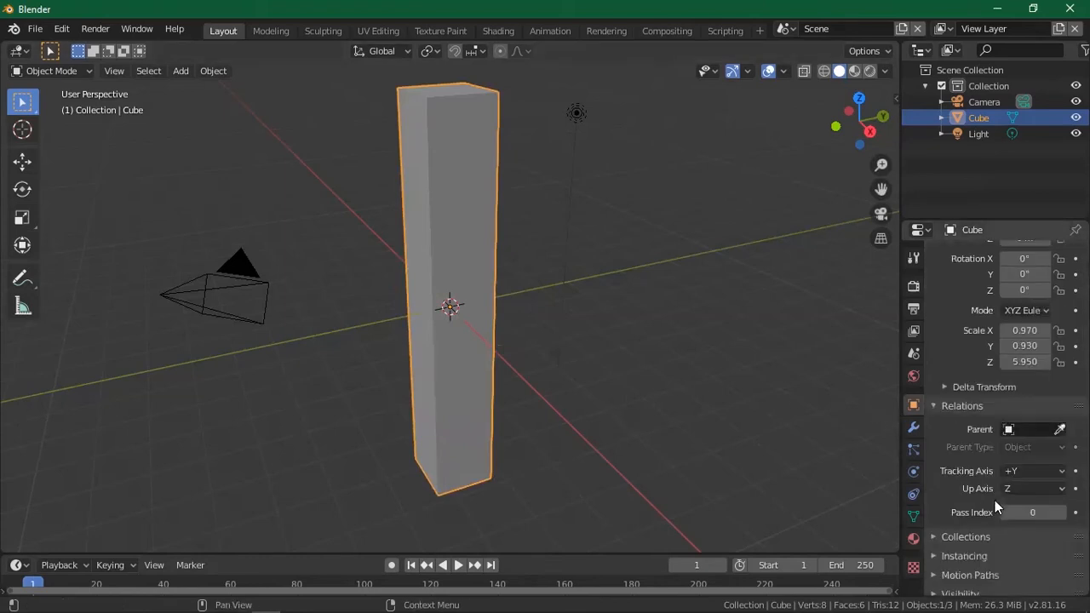
pyautogui.click(964, 510)
pyautogui.scroll(-1, 954, 443)
pyautogui.scroll(5, 947, 404)
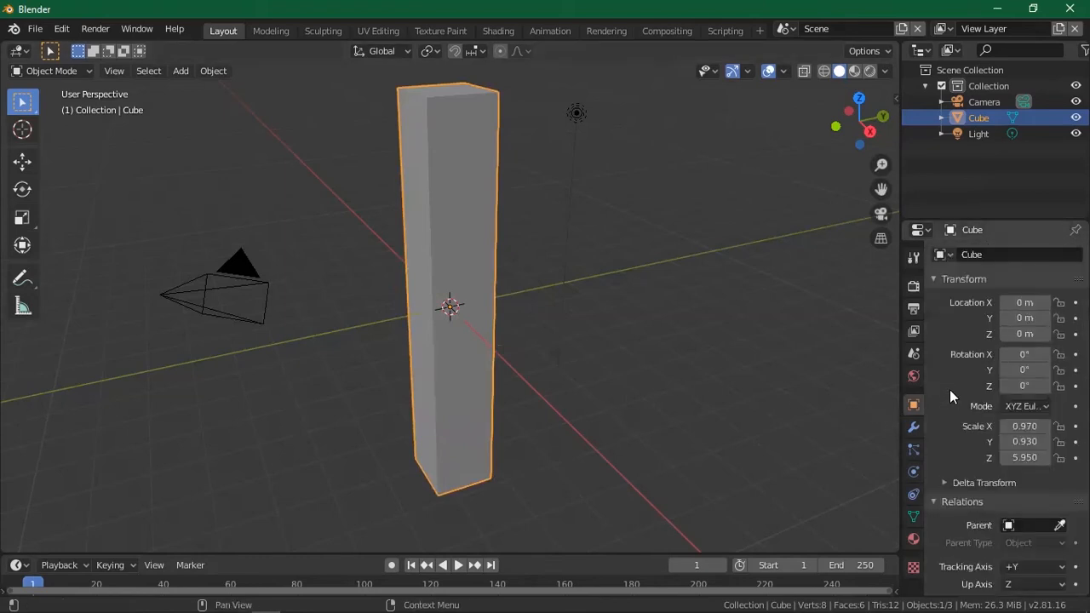
pyautogui.scroll(-5, 940, 297)
# Look through the modifiers available for the cube and show its particle properties
pyautogui.click(914, 427)
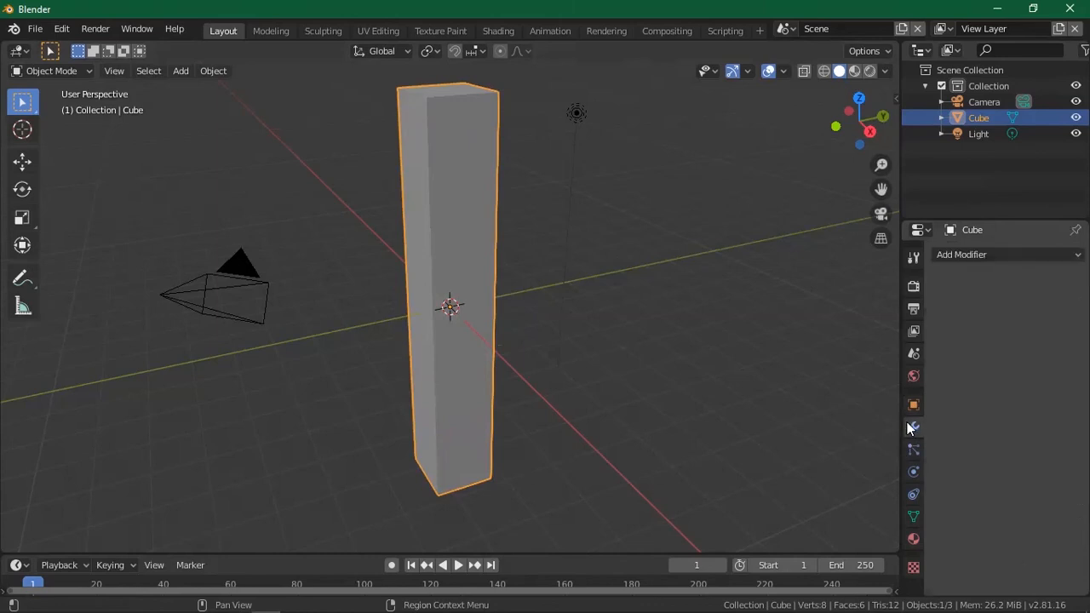
pyautogui.click(956, 254)
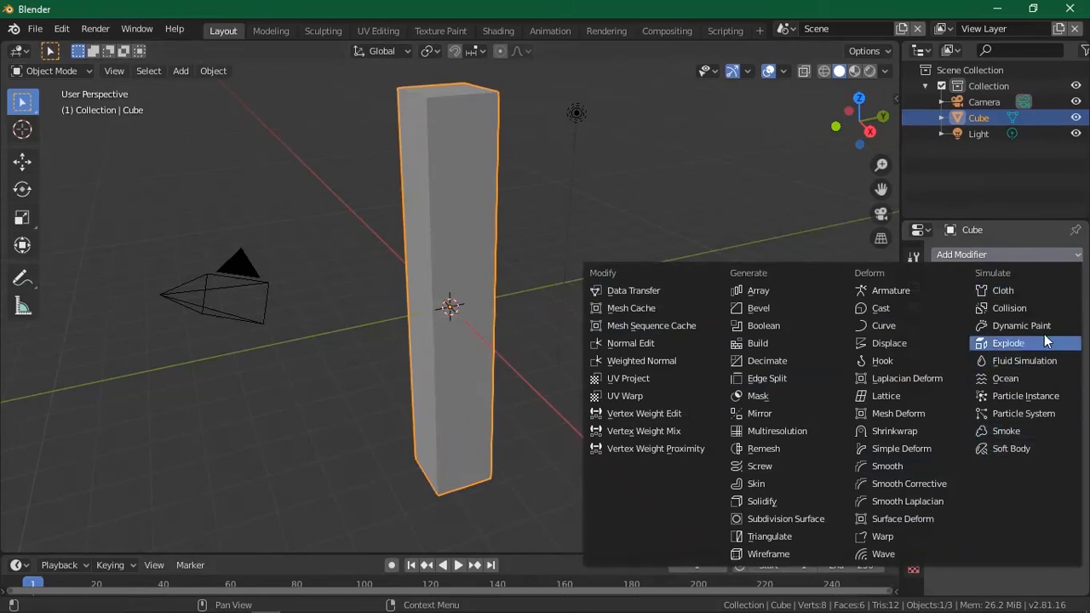
pyautogui.click(980, 255)
pyautogui.click(912, 449)
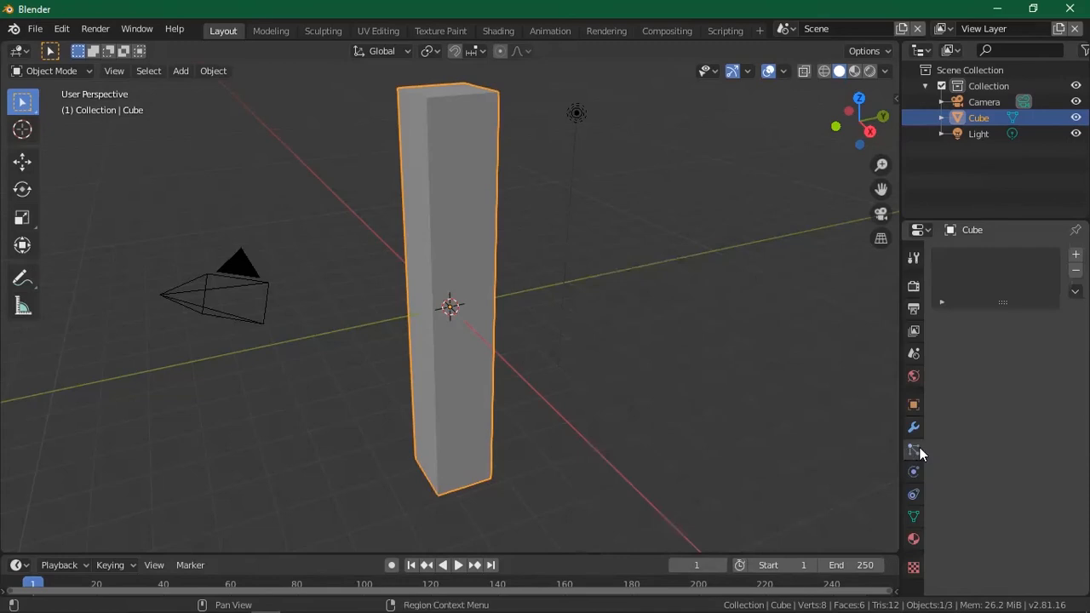
# Add a Bevel modifier to the stretched cube and set its segments to 4
pyautogui.click(915, 427)
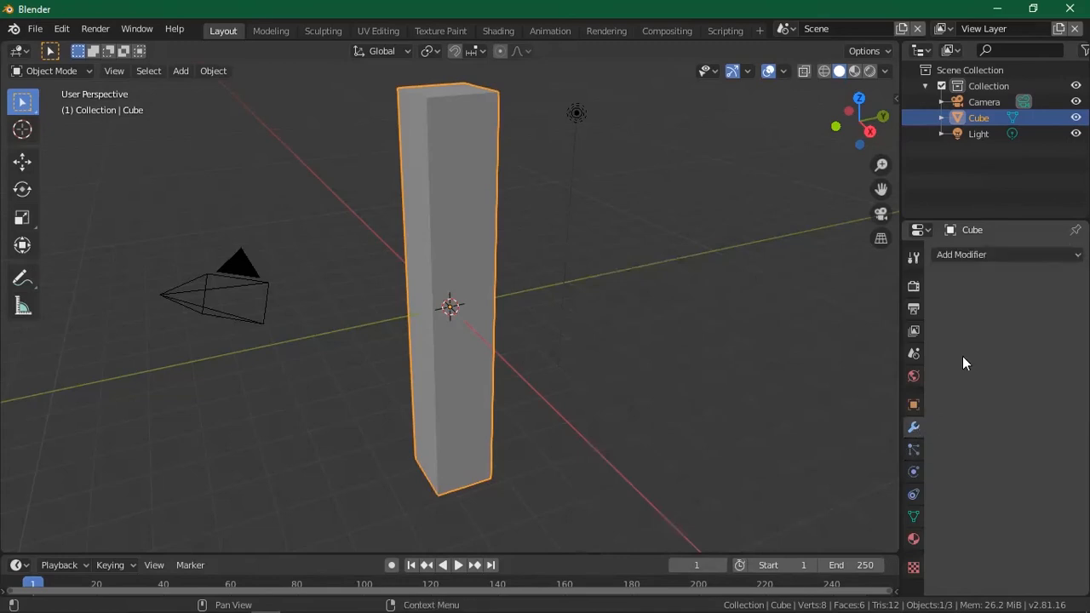
pyautogui.click(959, 257)
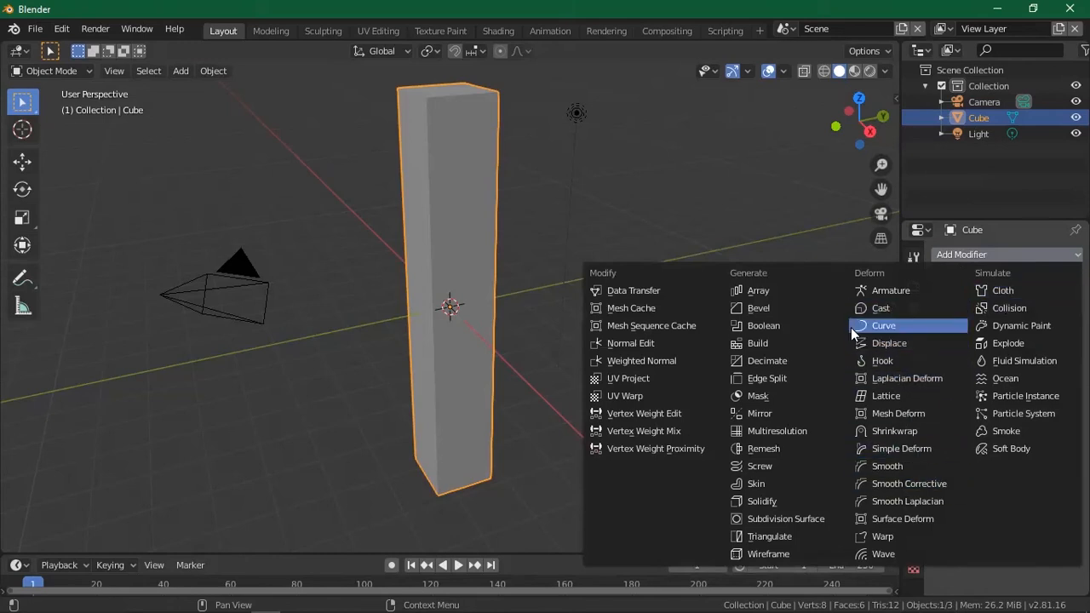
pyautogui.click(778, 307)
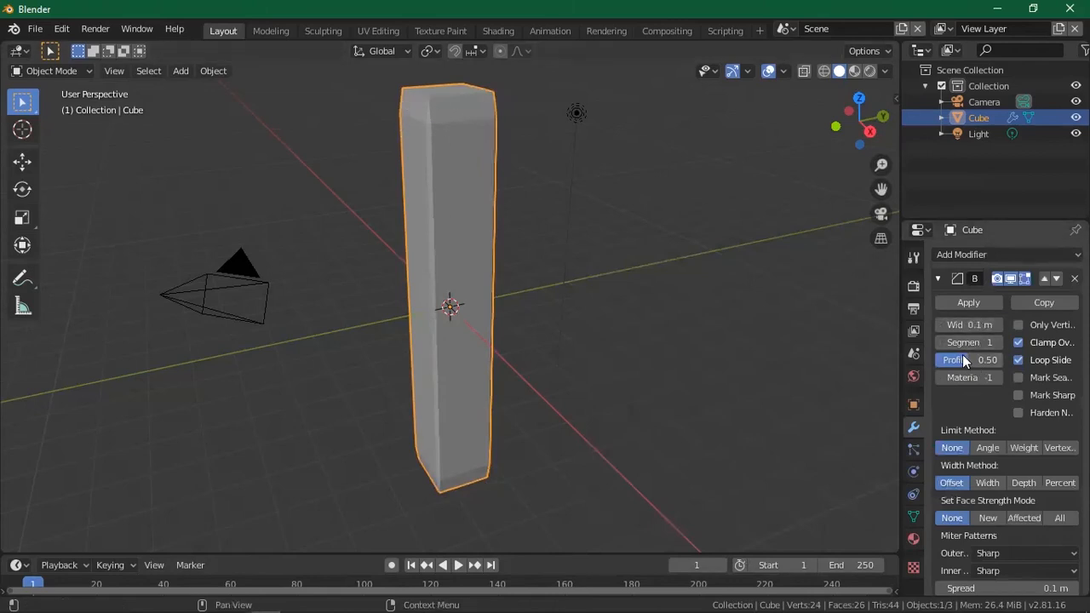
pyautogui.moveTo(967, 342); pyautogui.dragTo(993, 342)
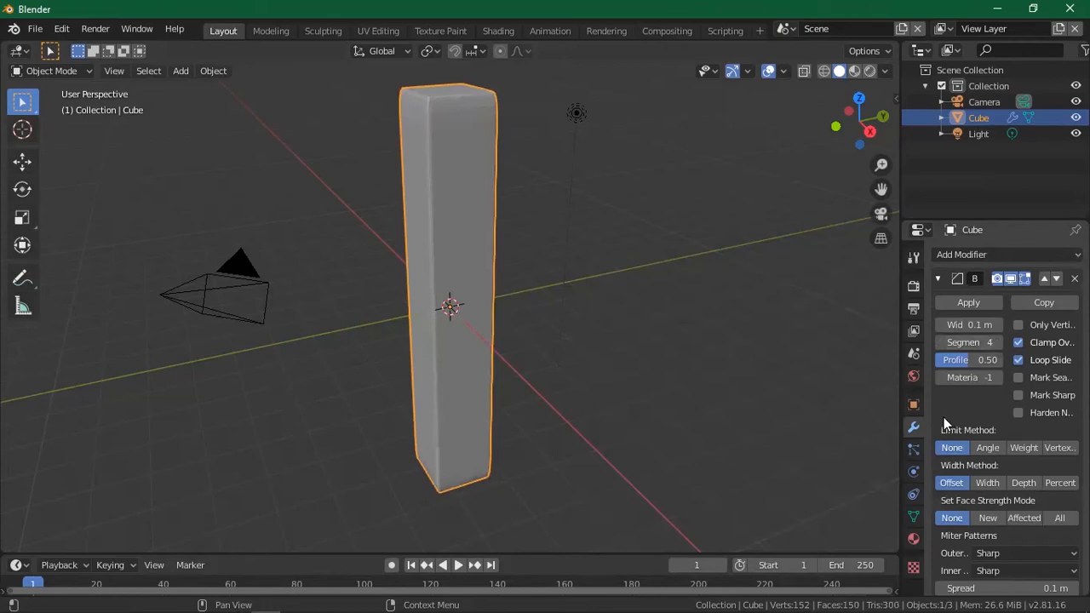
# Review the list of available modifiers again and examine the cube's particle system options
pyautogui.click(982, 257)
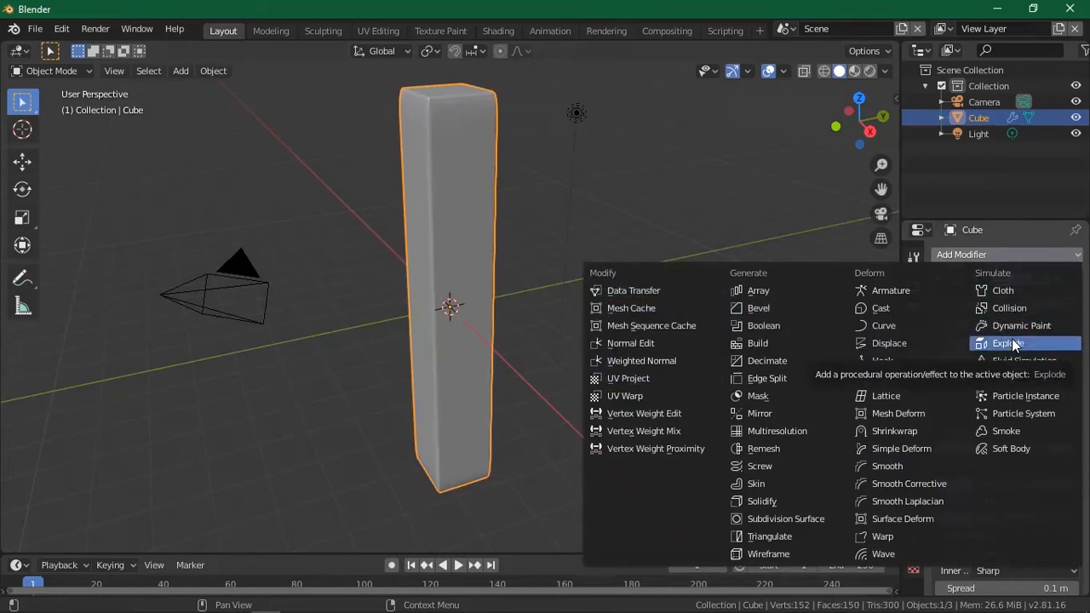
pyautogui.press('Escape')
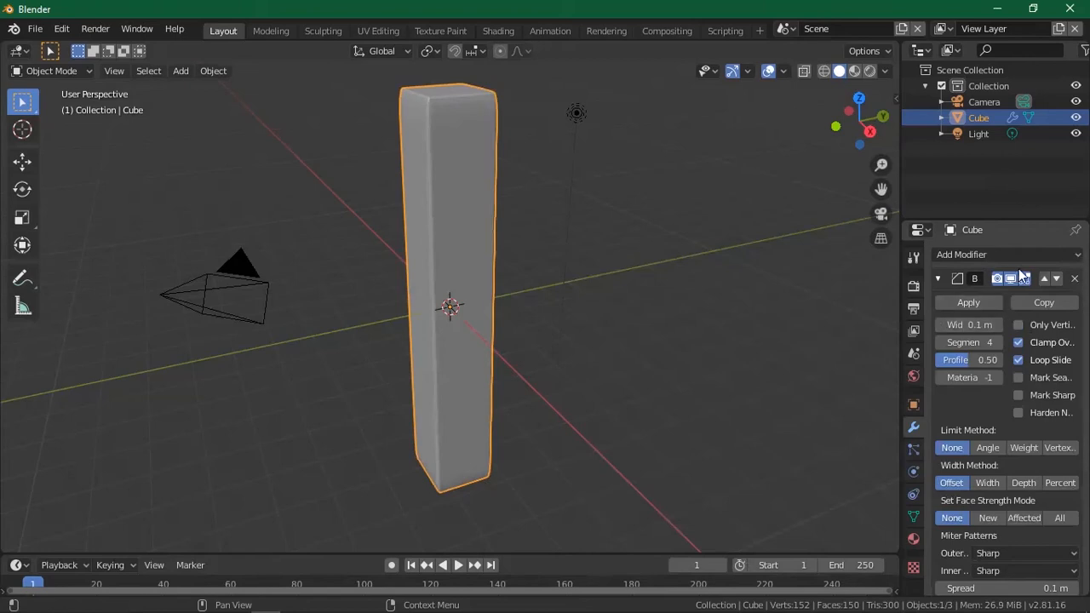
pyautogui.click(975, 254)
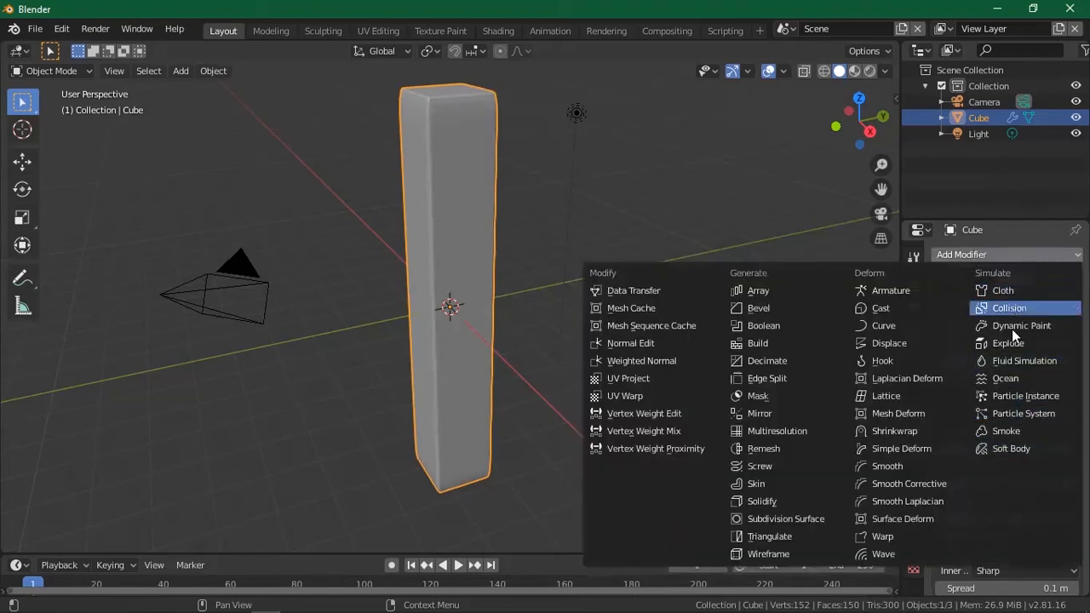
pyautogui.click(984, 259)
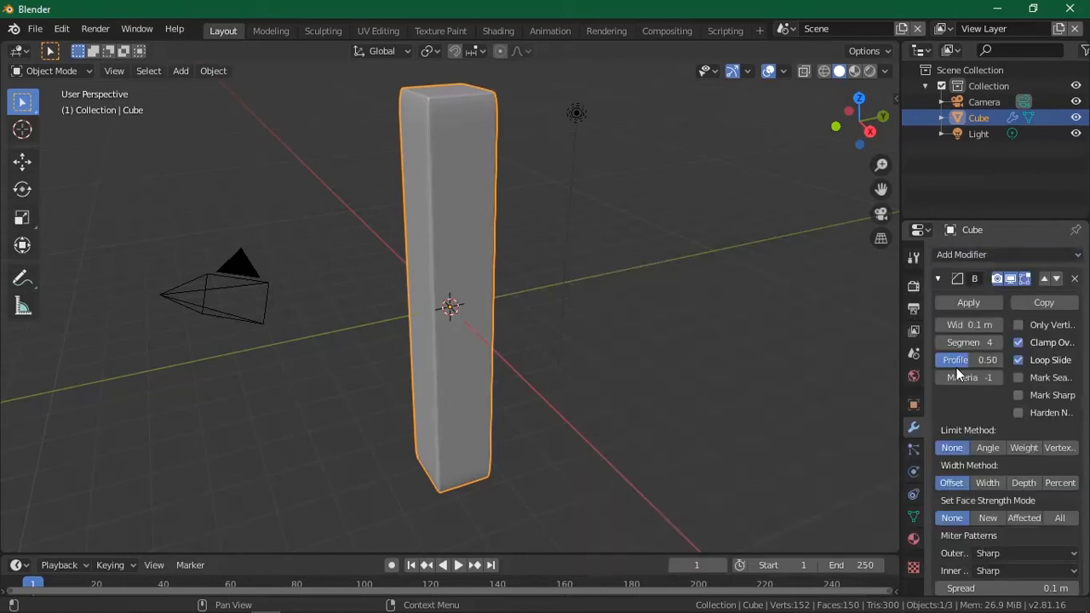
pyautogui.click(915, 452)
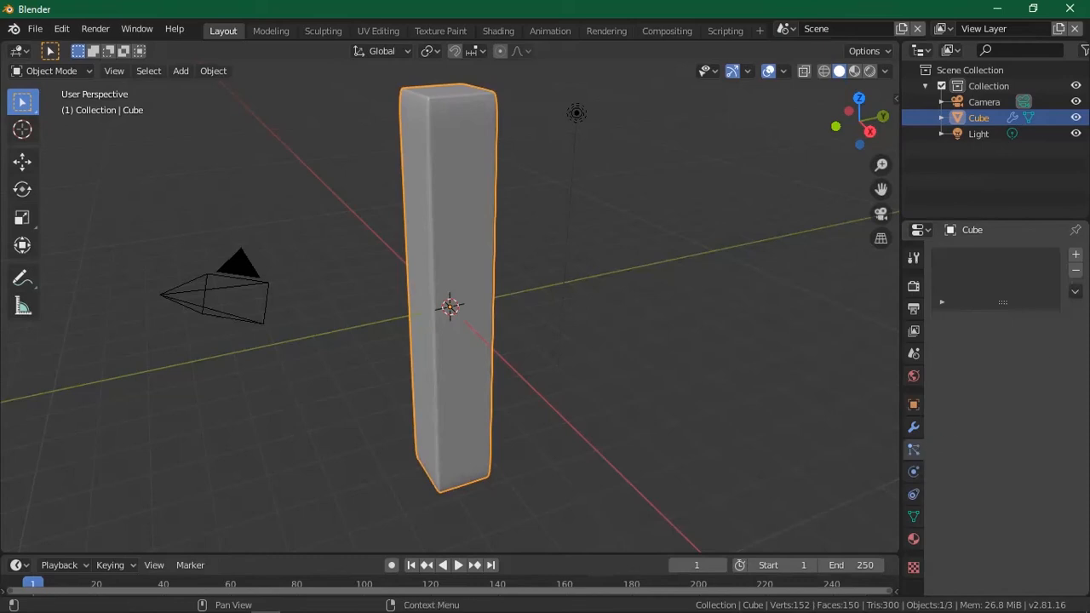
pyautogui.click(1075, 291)
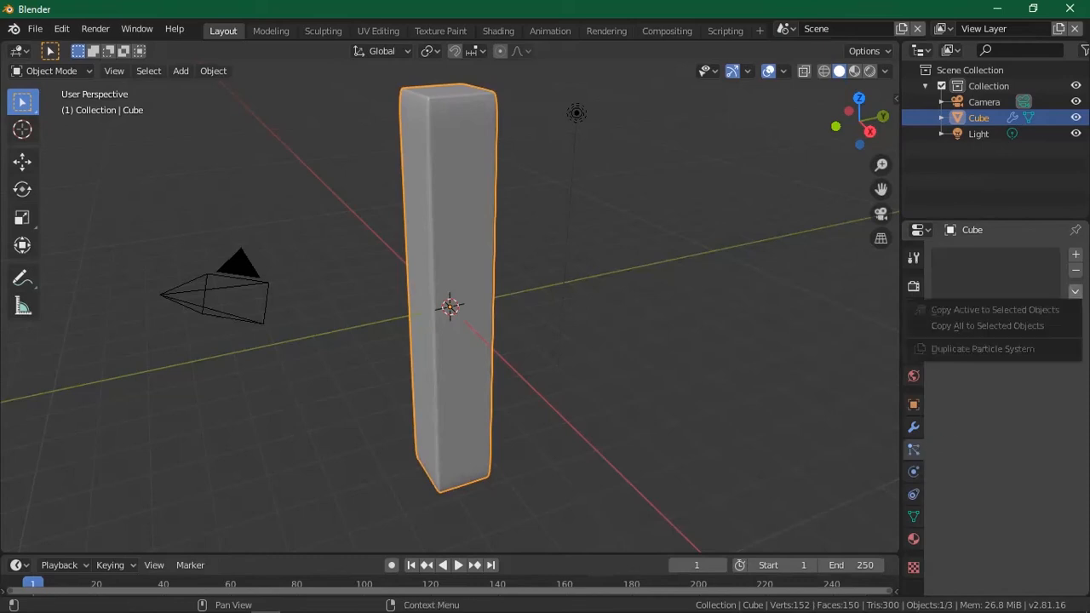
pyautogui.press('Escape')
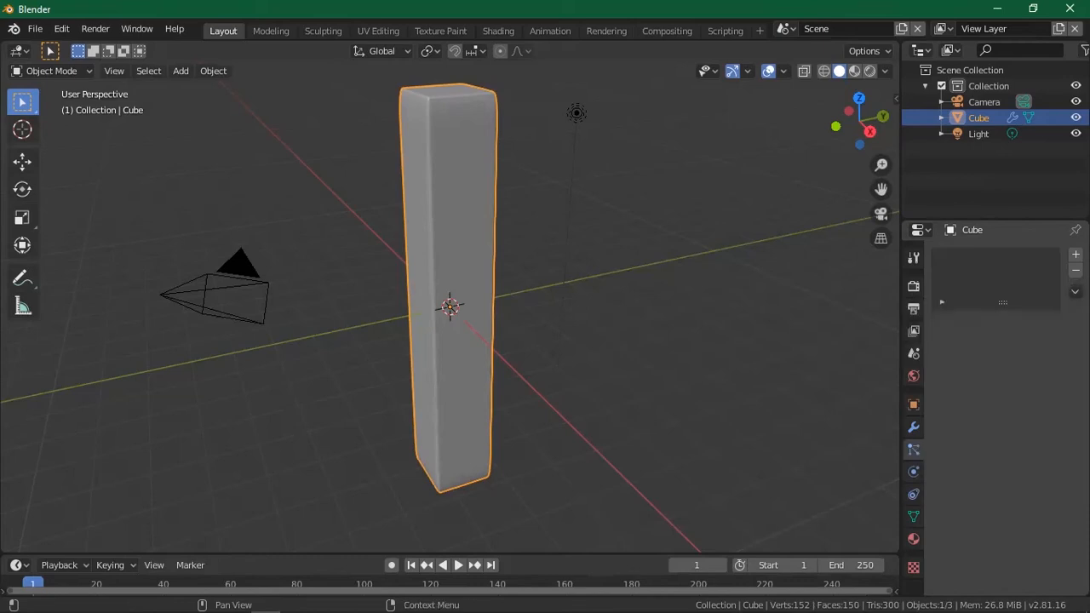
# Show the physics types available for the cube and look through the list of object constraints
pyautogui.click(912, 474)
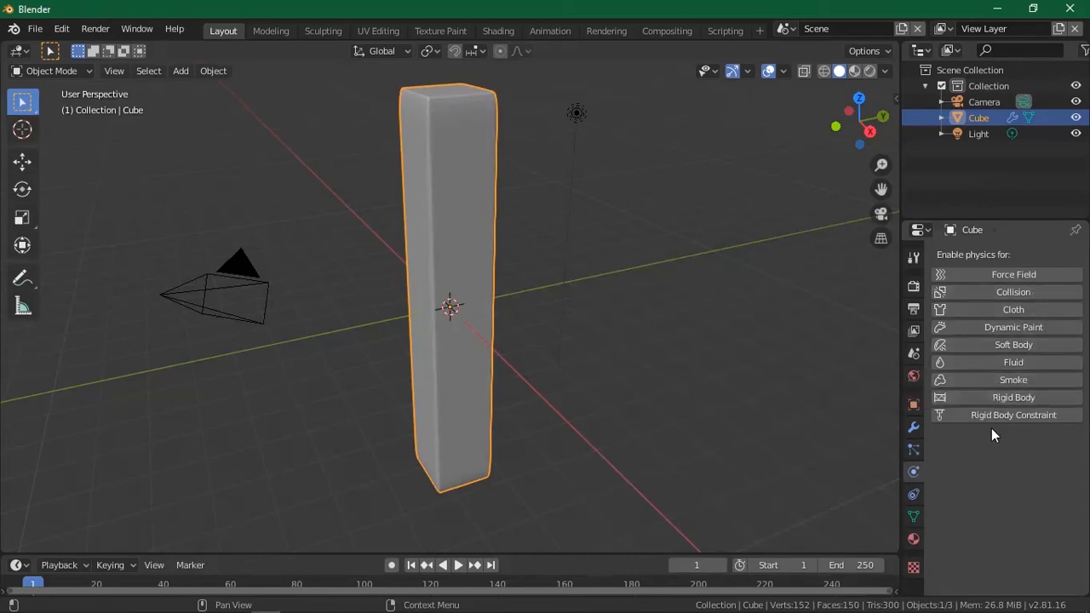
pyautogui.click(918, 492)
pyautogui.click(1001, 252)
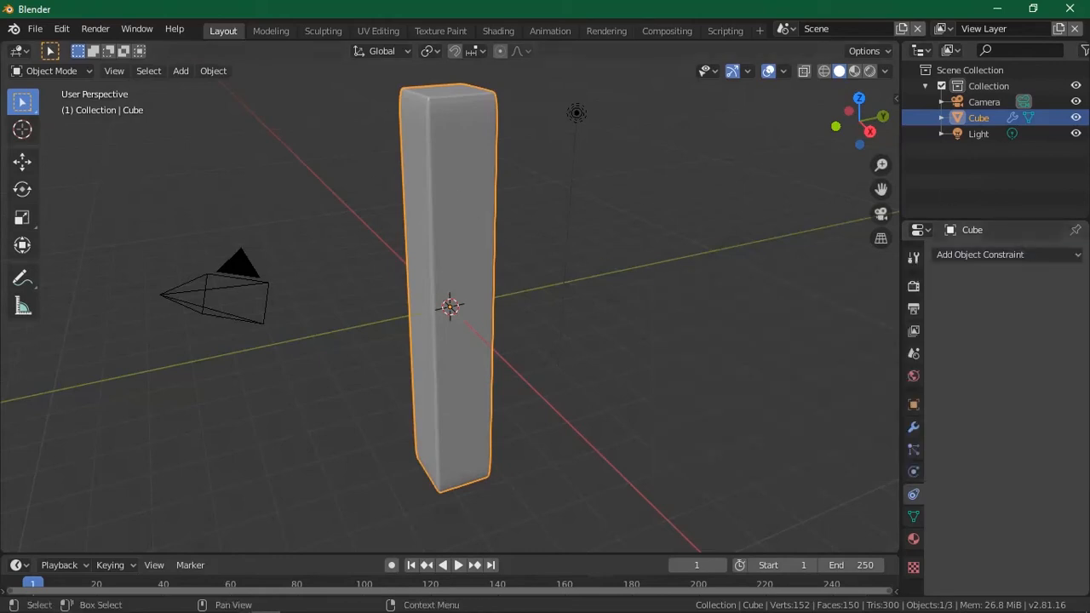
pyautogui.click(975, 254)
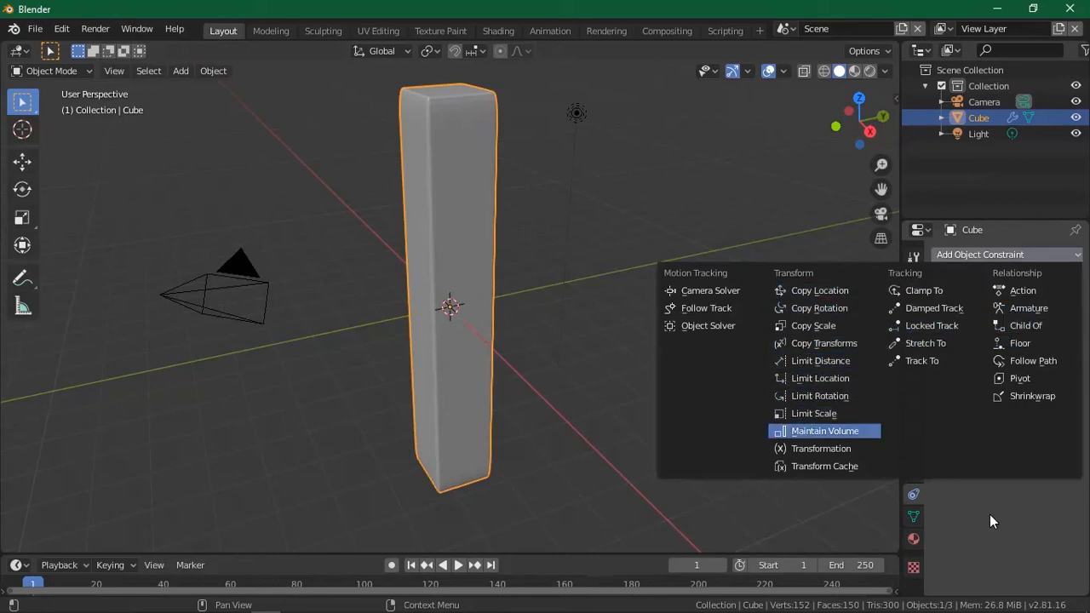
# Show the cube's mesh data properties and expand Vertex Groups, Shape Keys, UV Maps and Face Maps
pyautogui.click(916, 518)
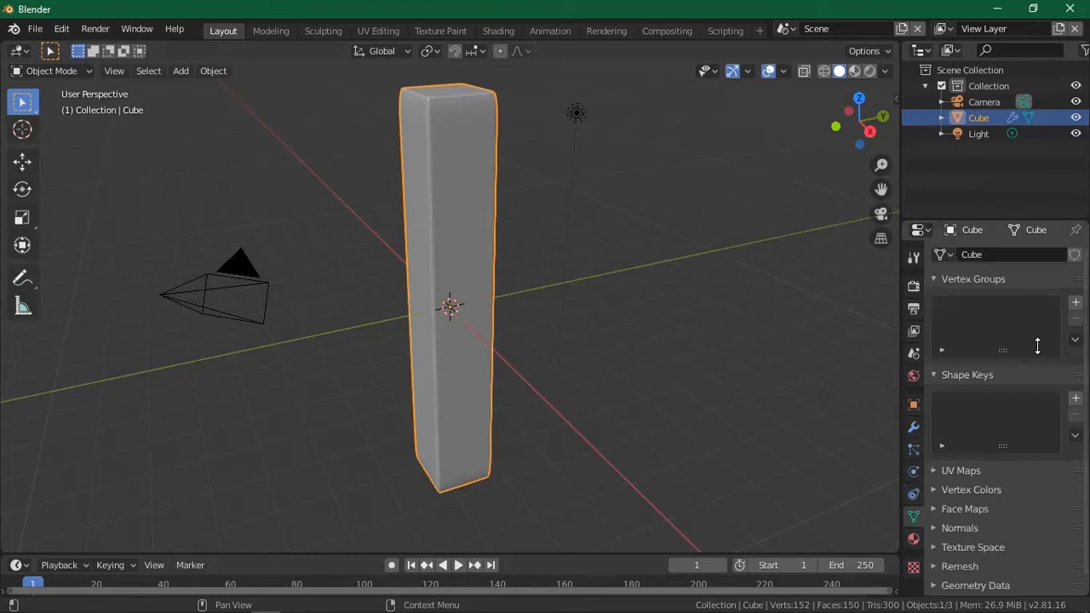
pyautogui.click(945, 378)
pyautogui.click(966, 281)
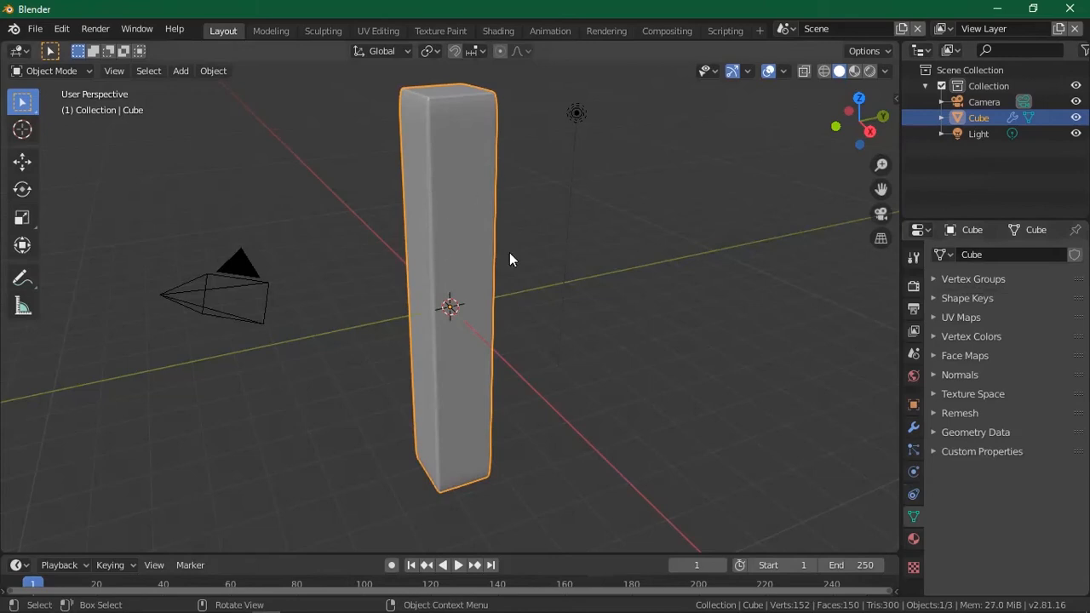
pyautogui.click(964, 356)
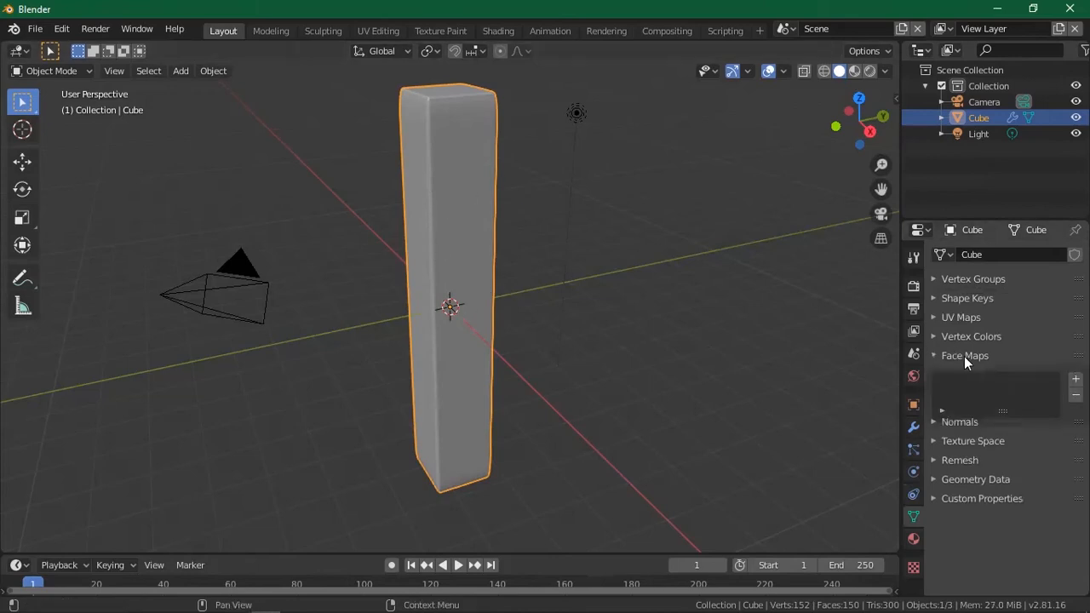
pyautogui.click(967, 317)
pyautogui.click(968, 298)
pyautogui.click(977, 281)
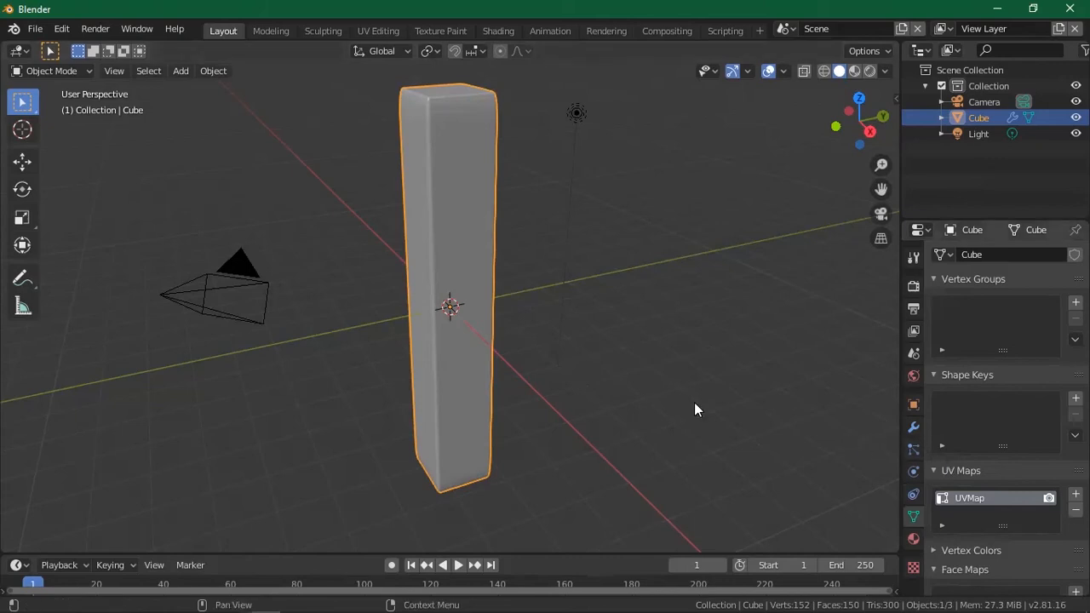
pyautogui.moveTo(467, 213); pyautogui.dragTo(413, 408)
# Examine the cube's material settings, including the Base Color picker and the surface values, and show the texture properties
pyautogui.click(912, 539)
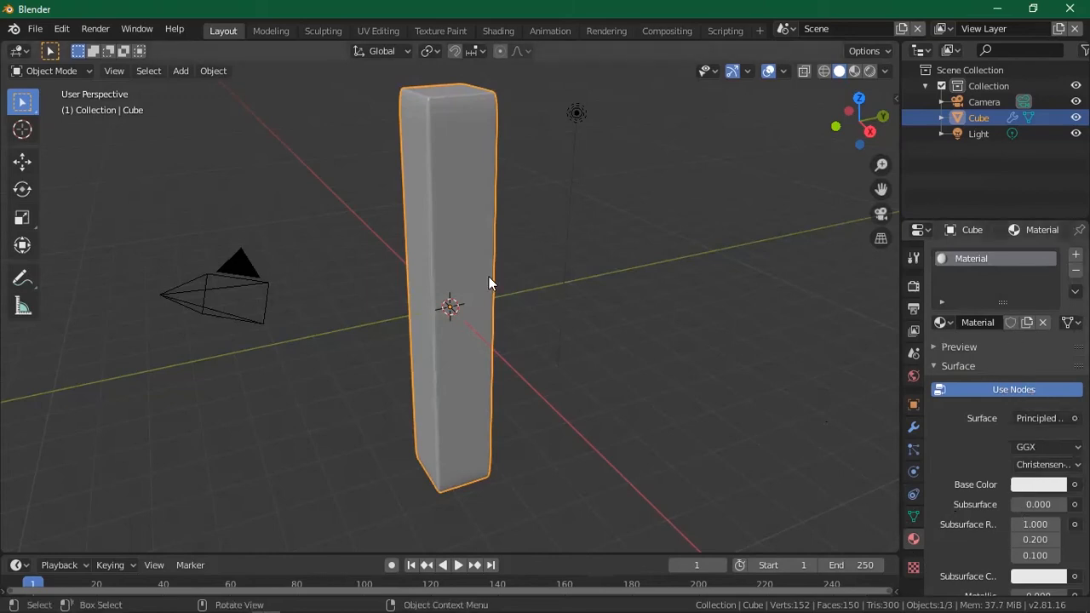
pyautogui.click(1026, 487)
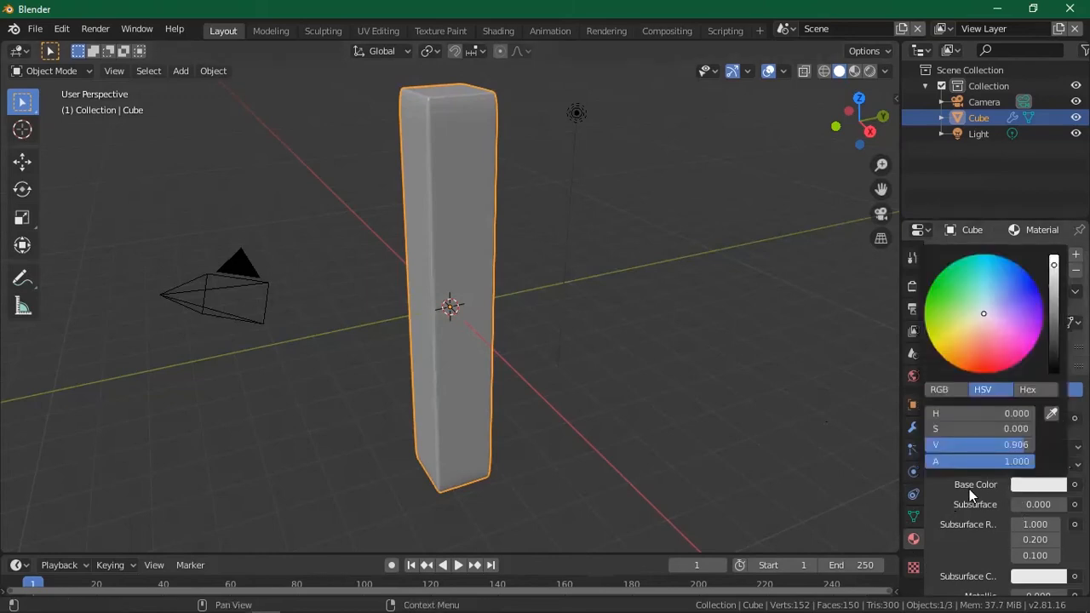
pyautogui.scroll(-5, 971, 502)
pyautogui.scroll(-3, 958, 513)
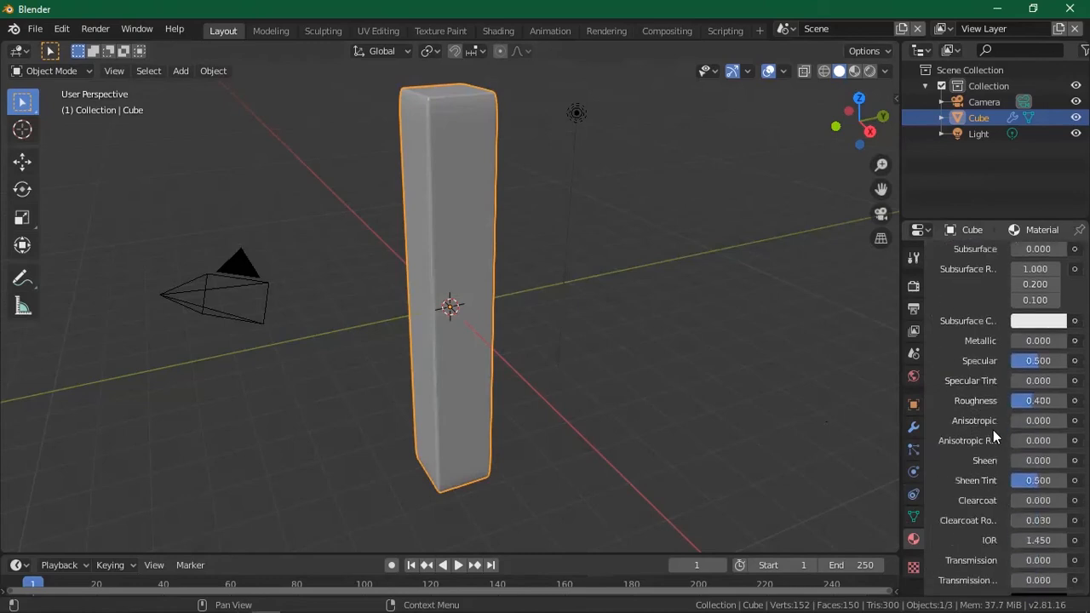
pyautogui.scroll(4, 993, 430)
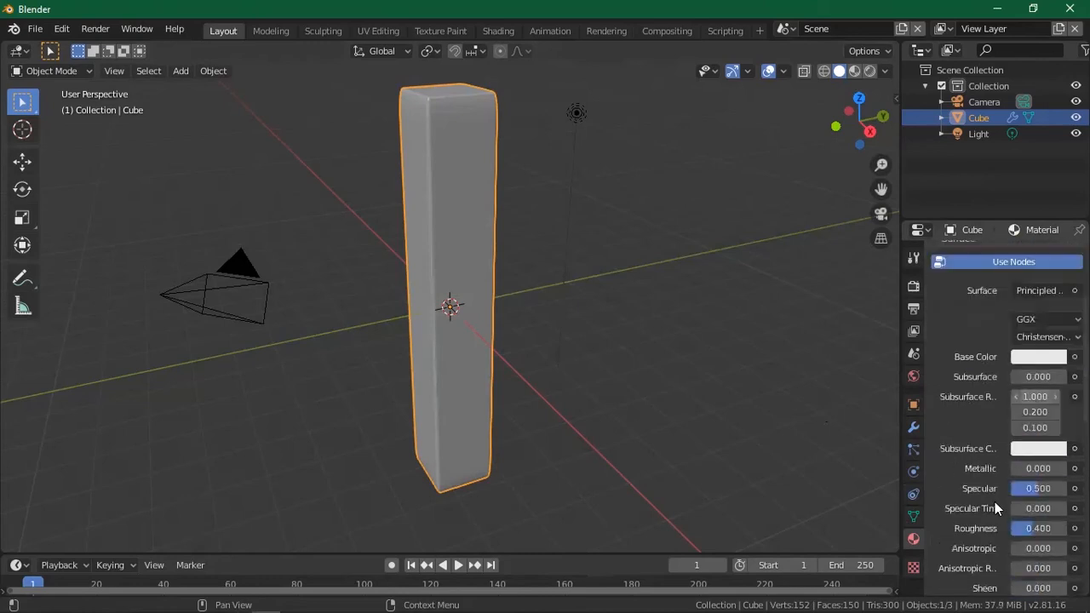
pyautogui.scroll(-3, 995, 323)
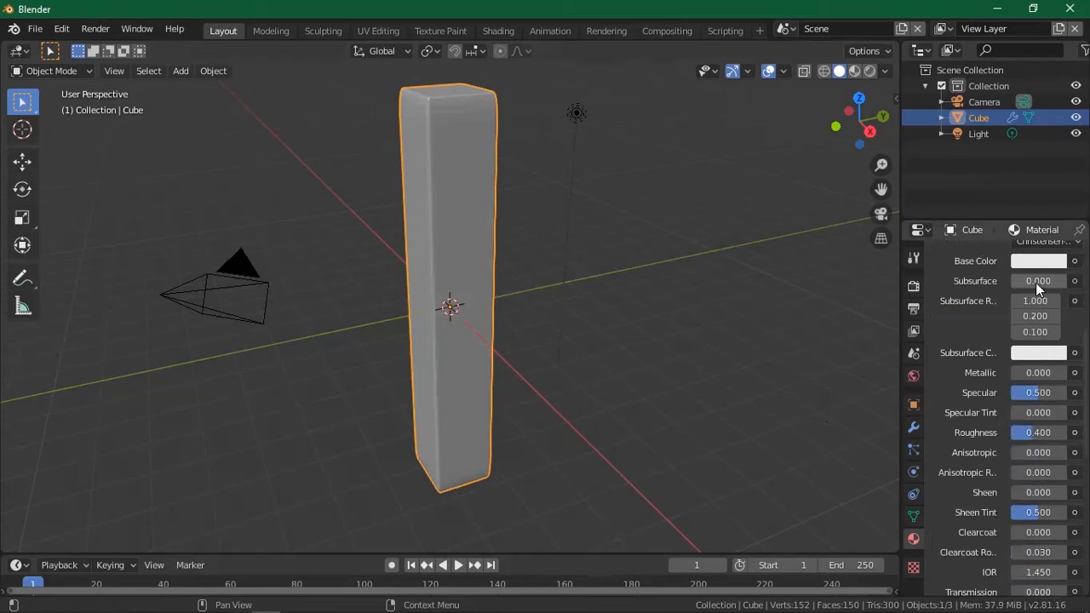
pyautogui.scroll(-1, 1005, 365)
pyautogui.scroll(1, 1005, 364)
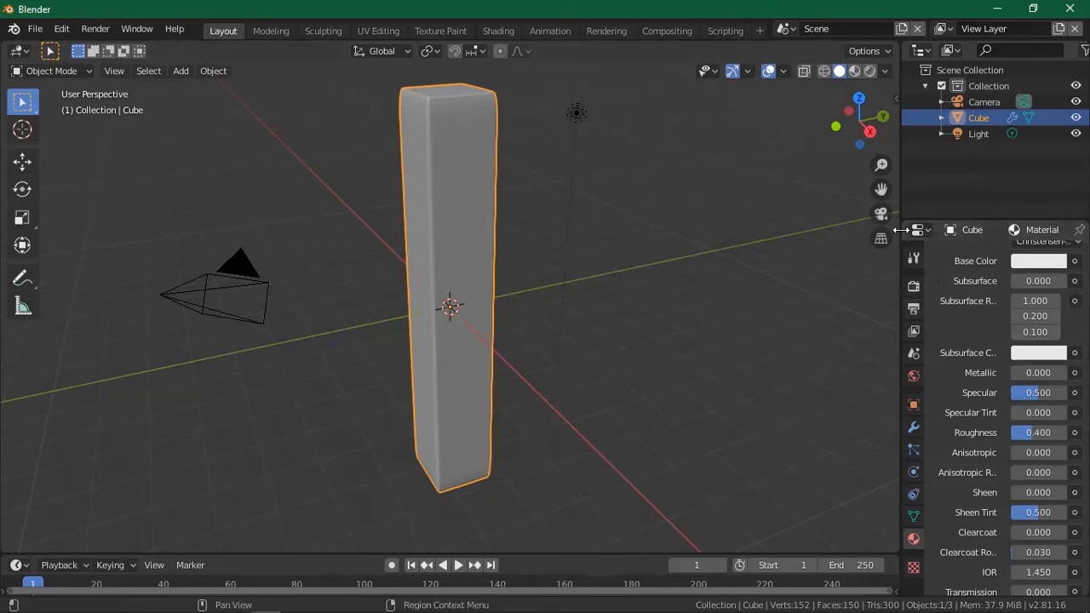
pyautogui.click(913, 568)
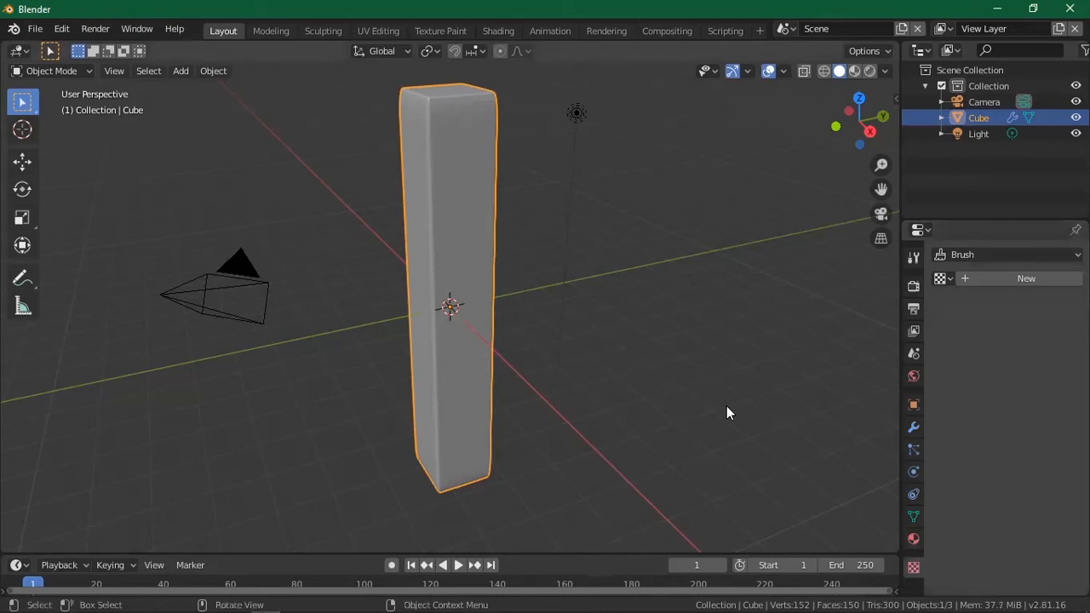
# Revisit the cube's material and texture properties, then select the light and show its light data settings
pyautogui.click(912, 540)
pyautogui.click(918, 564)
pyautogui.click(574, 114)
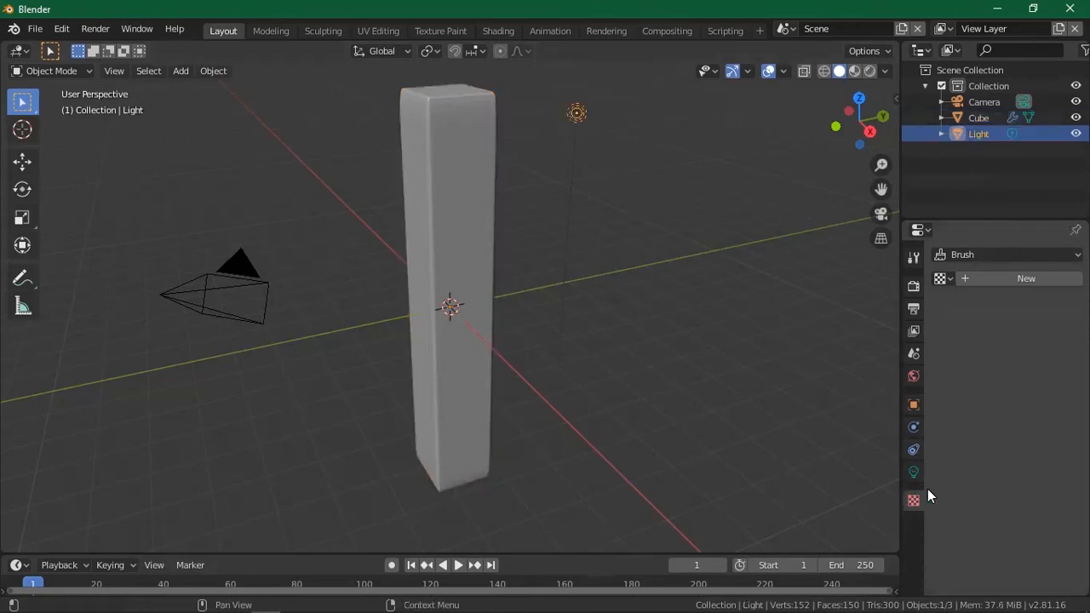
pyautogui.click(915, 470)
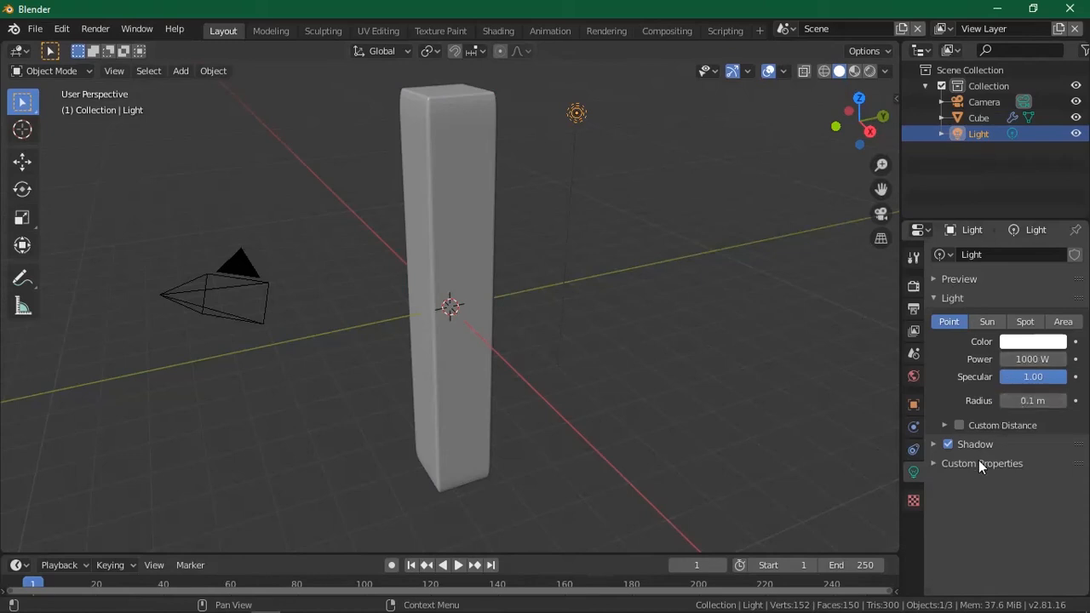
pyautogui.moveTo(1033, 400); pyautogui.dragTo(1052, 400)
# Select the camera and review its lens properties, expanding the Camera section with the sensor settings
pyautogui.click(212, 276)
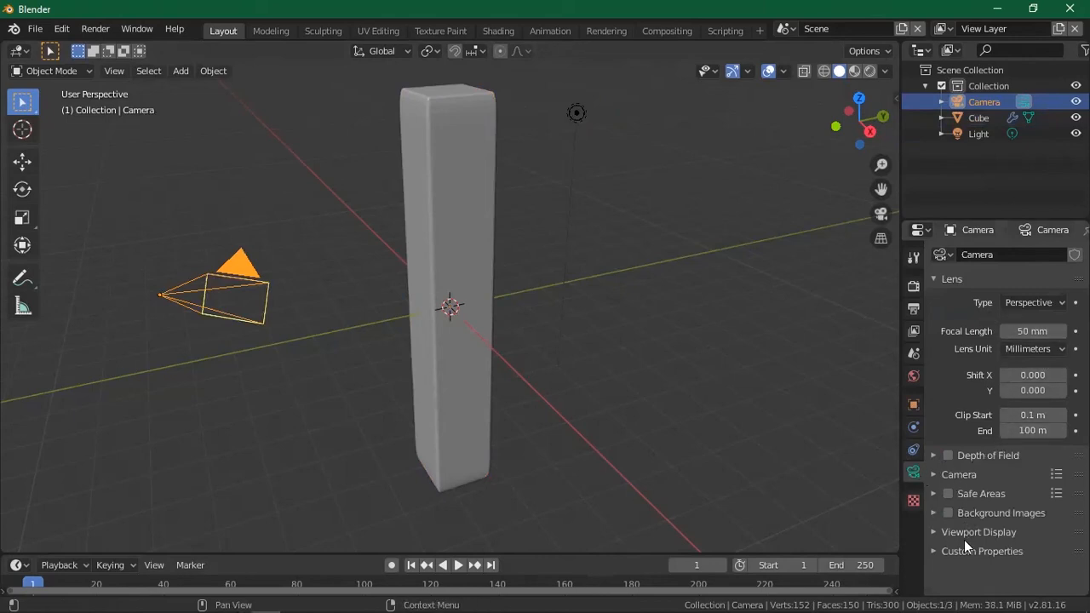
pyautogui.click(960, 475)
pyautogui.scroll(-1, 978, 503)
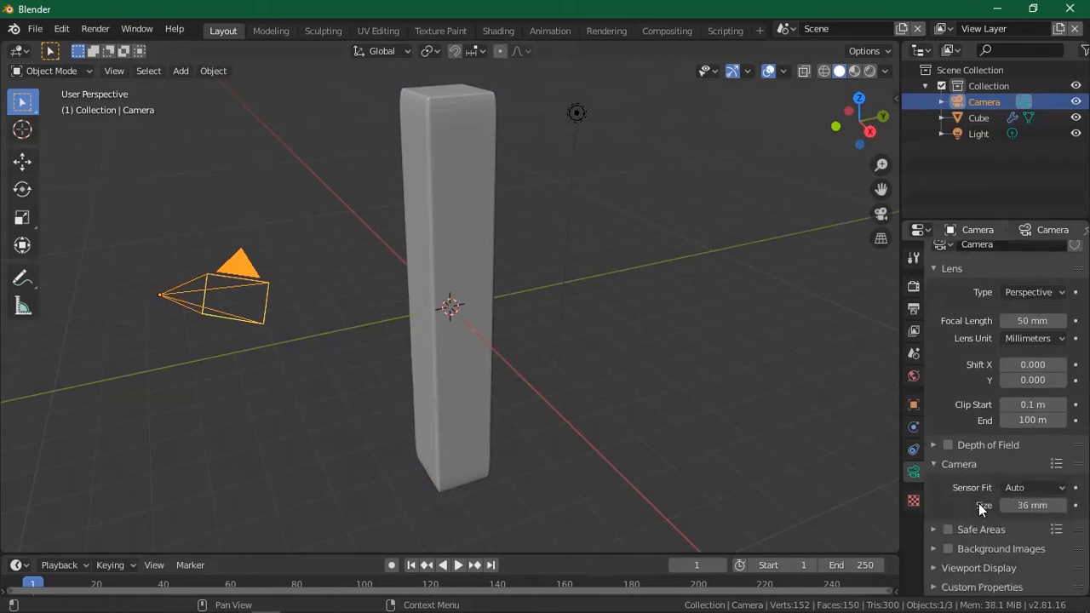
pyautogui.scroll(1, 980, 540)
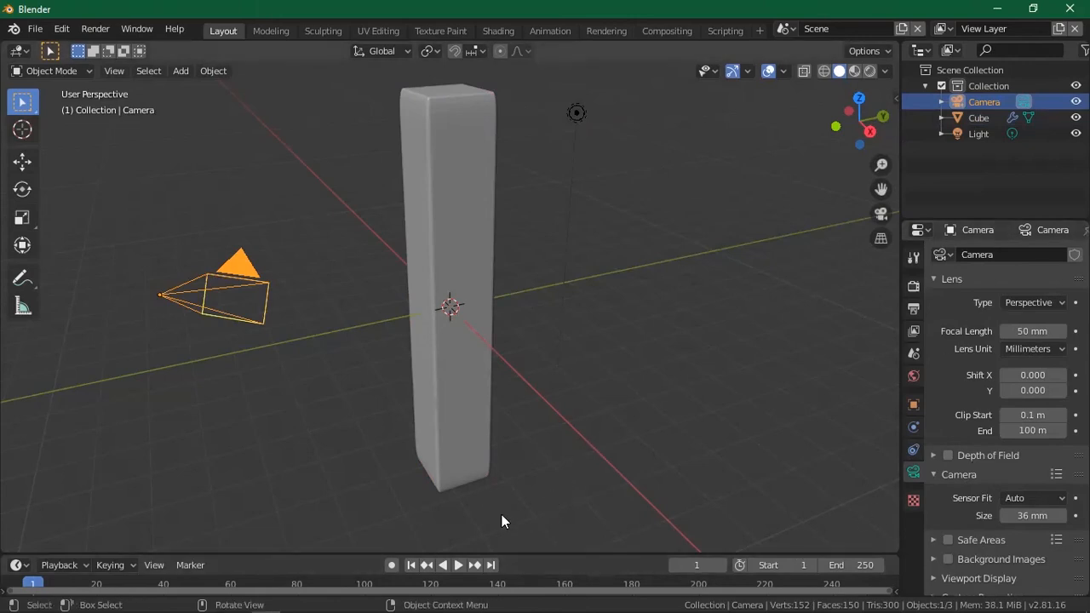
# Enlarge the timeline area upward and scrub through it, returning the playhead to frame 0
pyautogui.moveTo(515, 555); pyautogui.dragTo(498, 414)
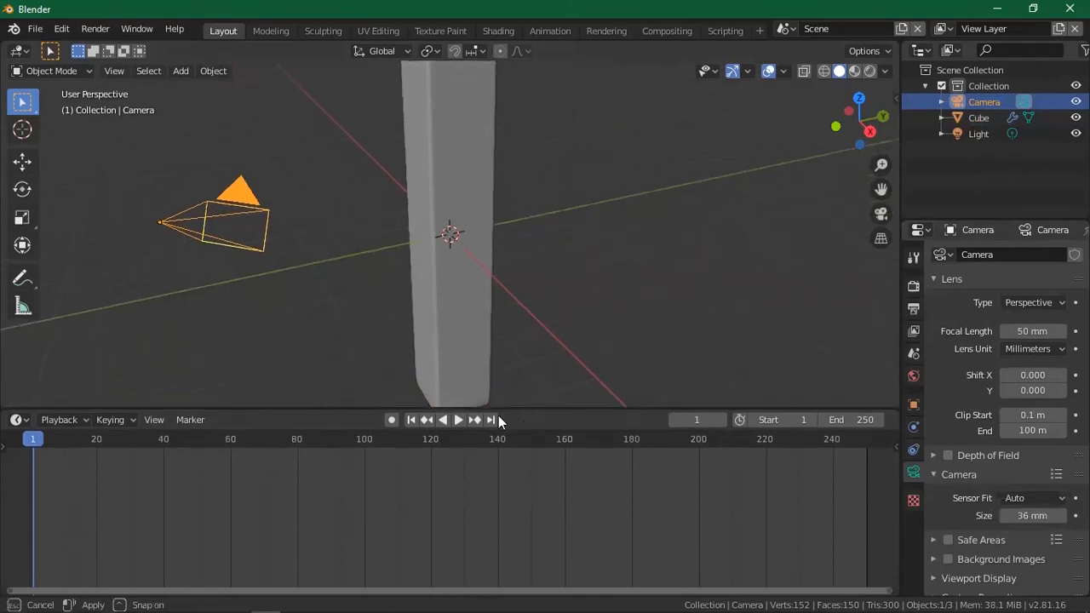
pyautogui.moveTo(51, 447); pyautogui.dragTo(906, 417)
pyautogui.scroll(-6, 502, 225)
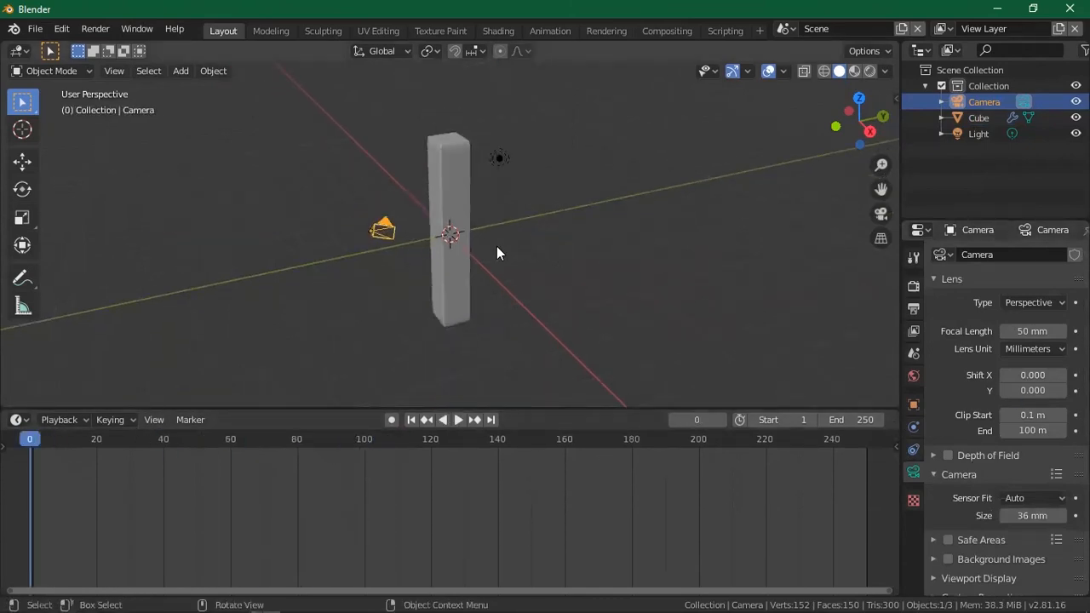
pyautogui.press('Home')
pyautogui.scroll(-4, 630, 485)
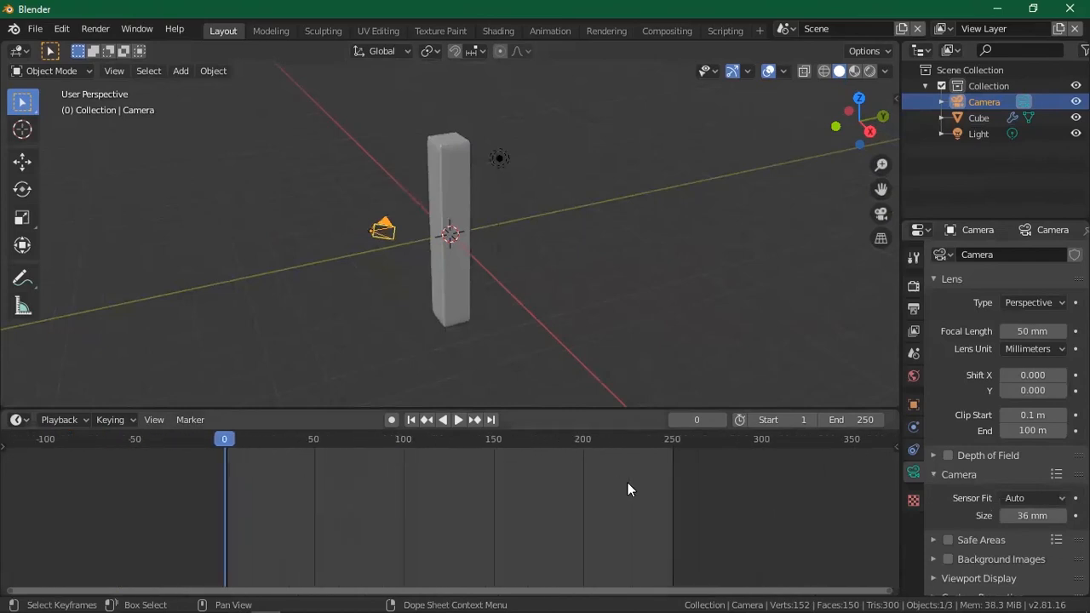
pyautogui.scroll(2, 630, 486)
# Select the cube and demonstrate scrubbing and playing the timeline, finishing with playback stopped at frame 0
pyautogui.click(978, 117)
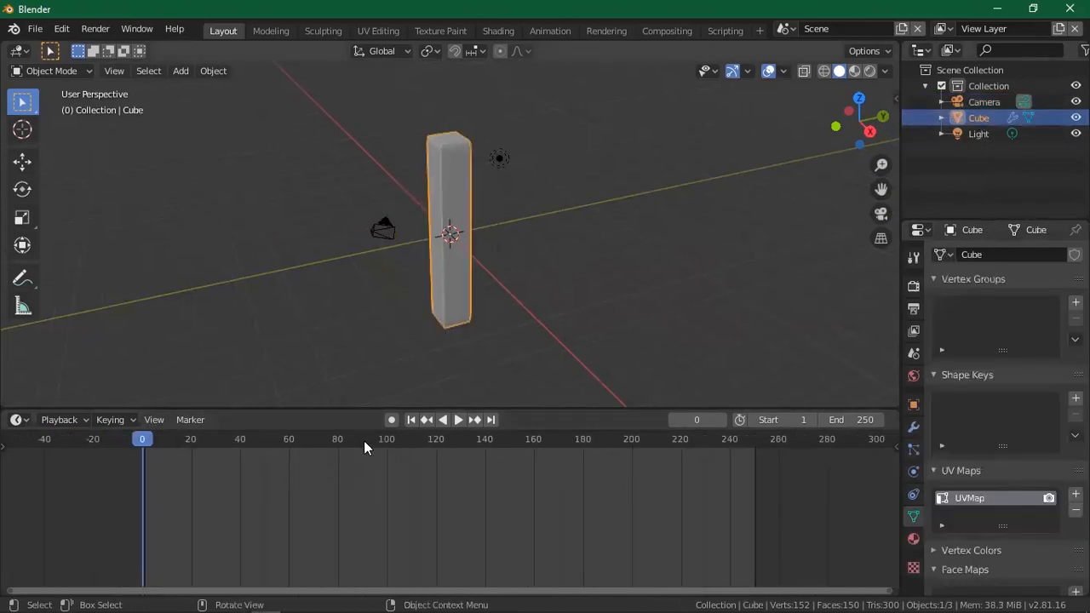
pyautogui.moveTo(165, 440); pyautogui.dragTo(165, 462)
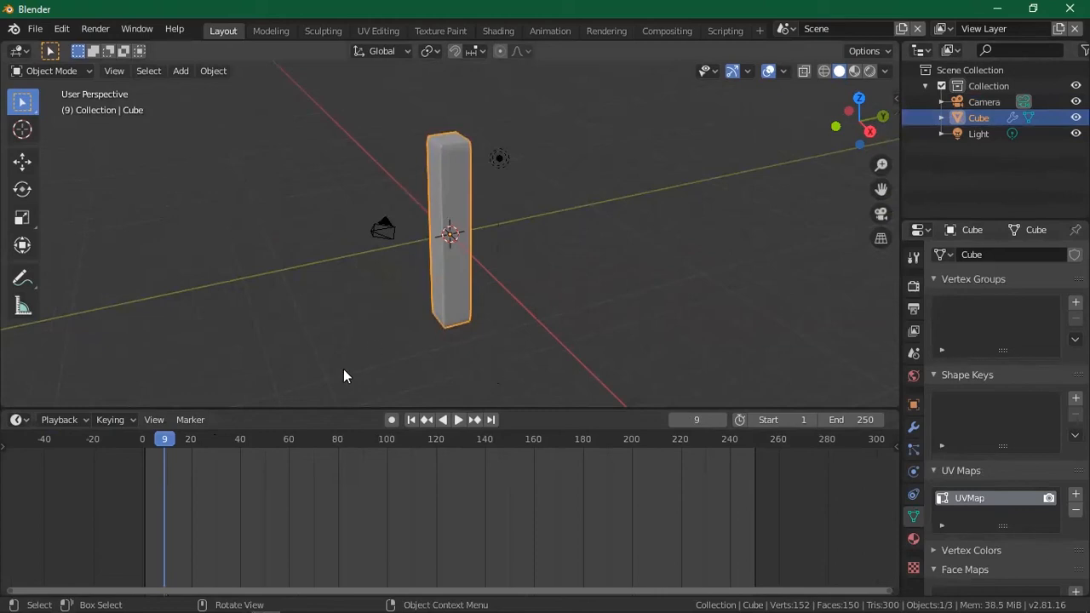
pyautogui.press('space')
pyautogui.moveTo(159, 441); pyautogui.dragTo(133, 449)
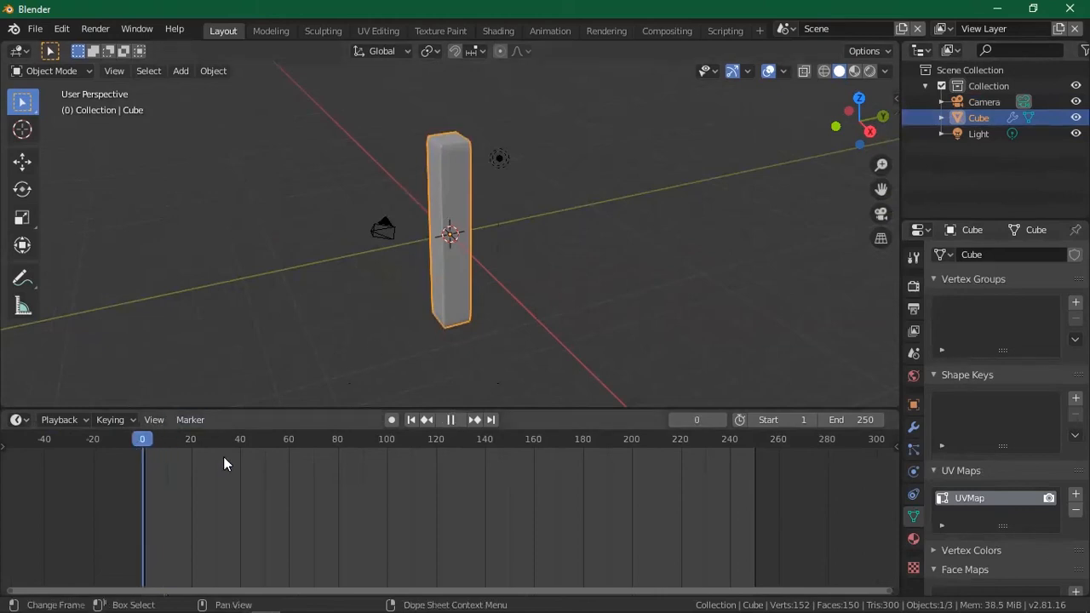
pyautogui.press('space')
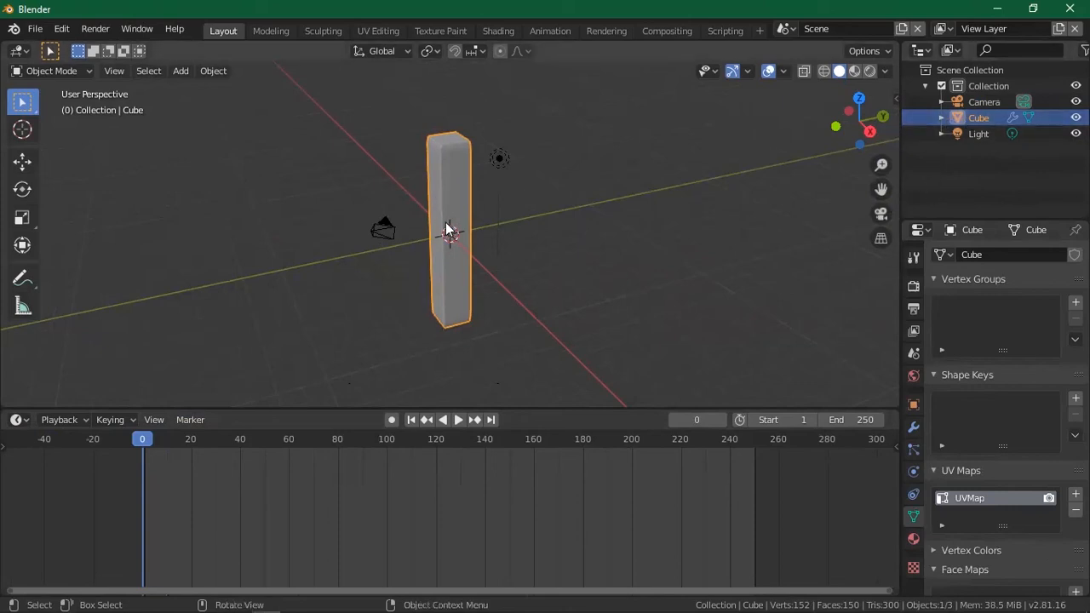
# Scale the tall block along the global Z axis by about -0.19 to give it cube-like proportions
pyautogui.press('s')
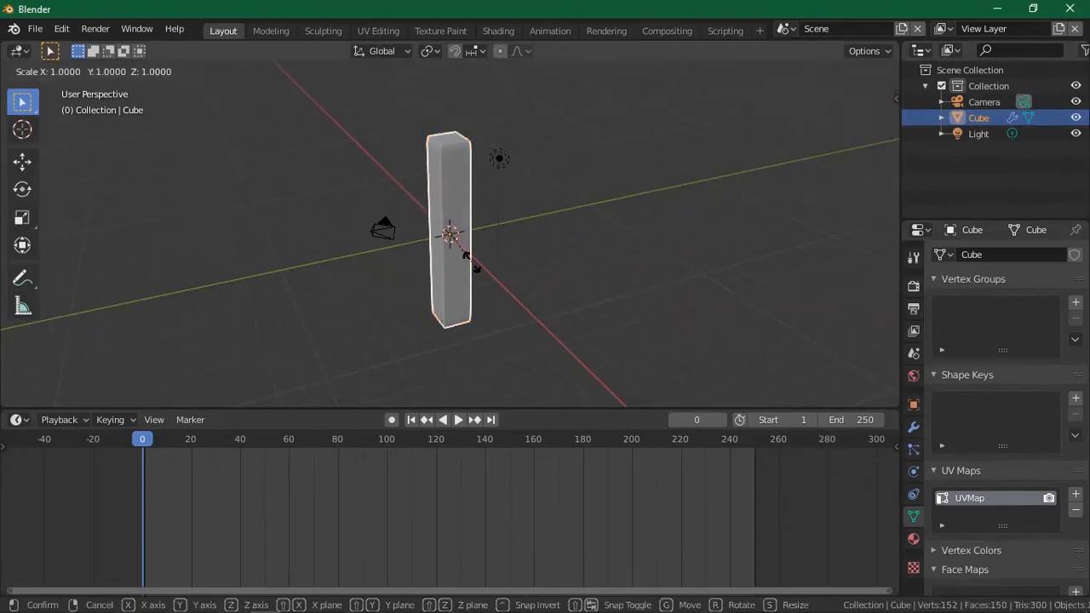
pyautogui.press('z')
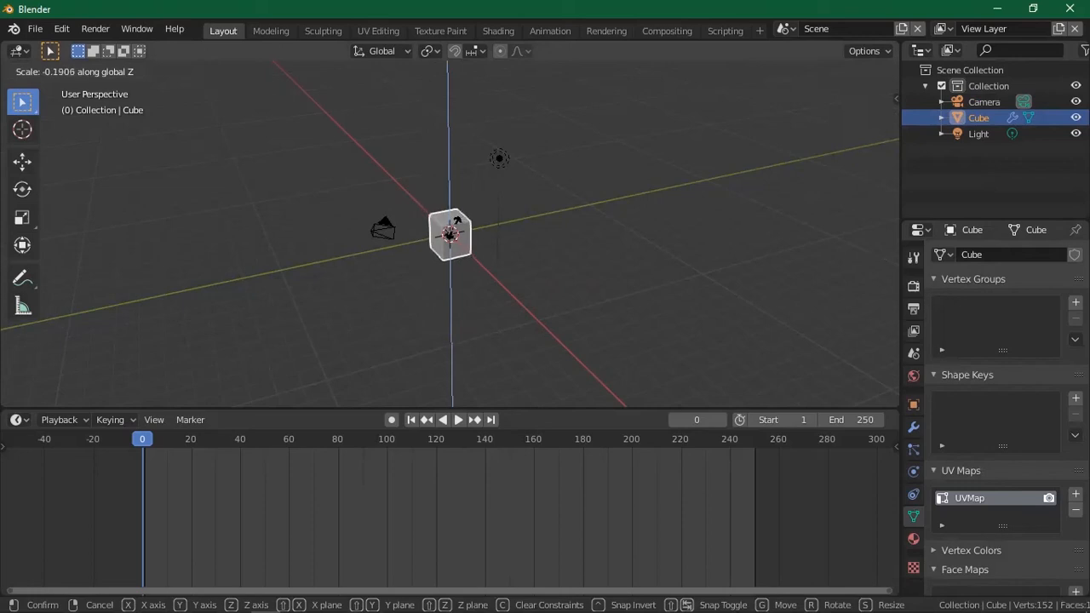
pyautogui.click(453, 236)
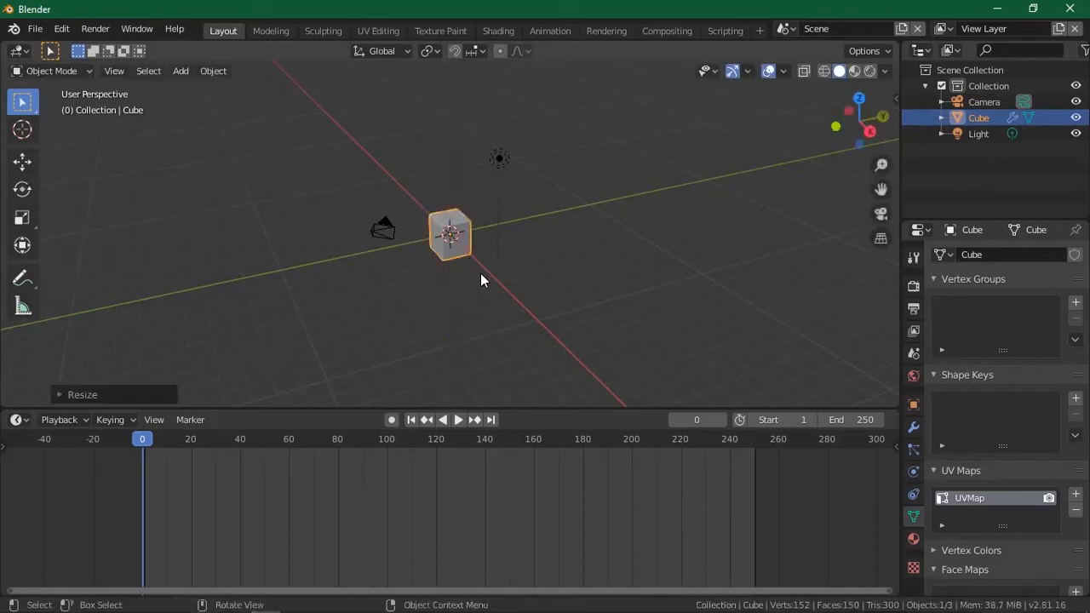
pyautogui.scroll(5, 448, 237)
pyautogui.scroll(-2, 449, 237)
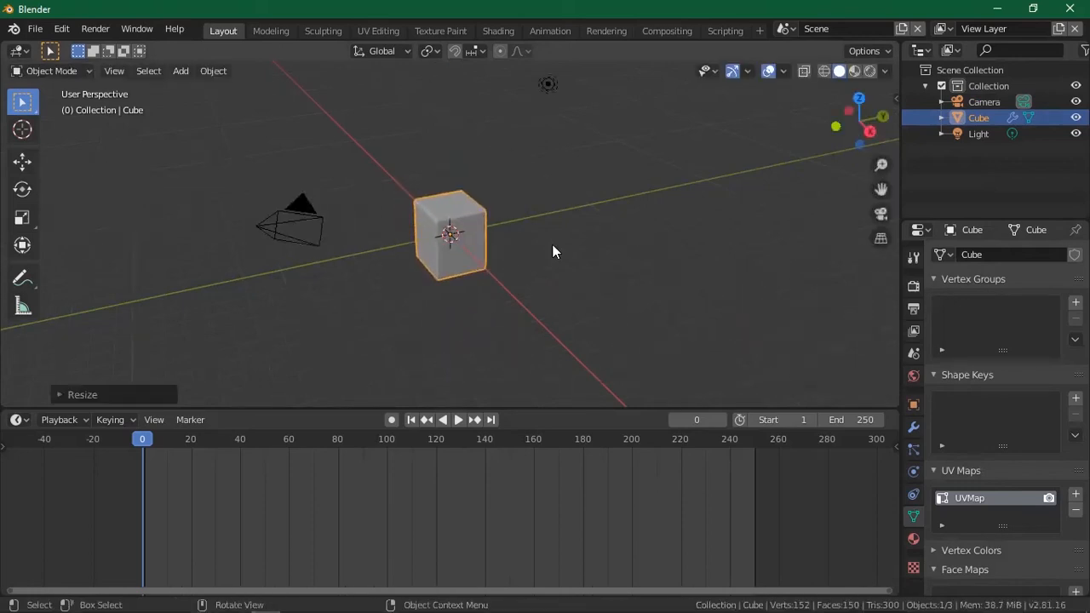
# Look through the camera and move the cube along negative global Y until it lies outside the camera frame
pyautogui.click(880, 212)
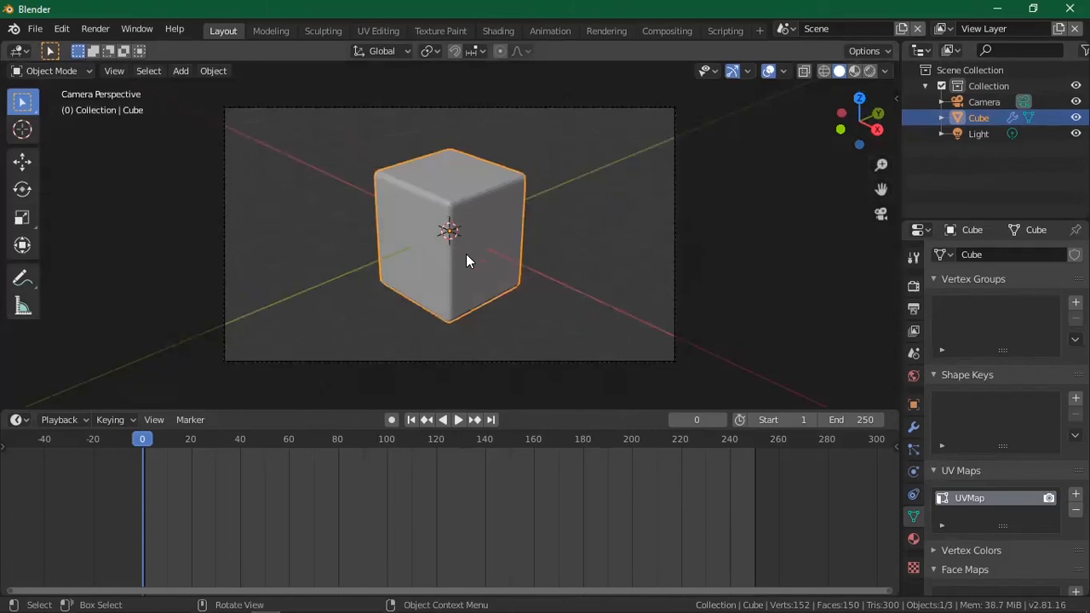
pyautogui.press('g')
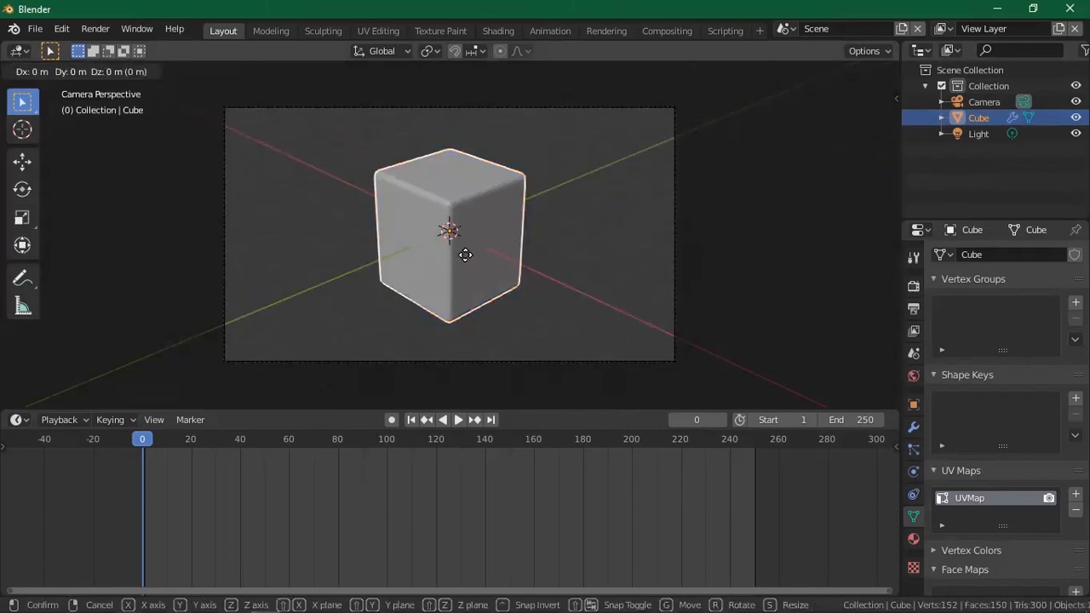
pyautogui.press('y')
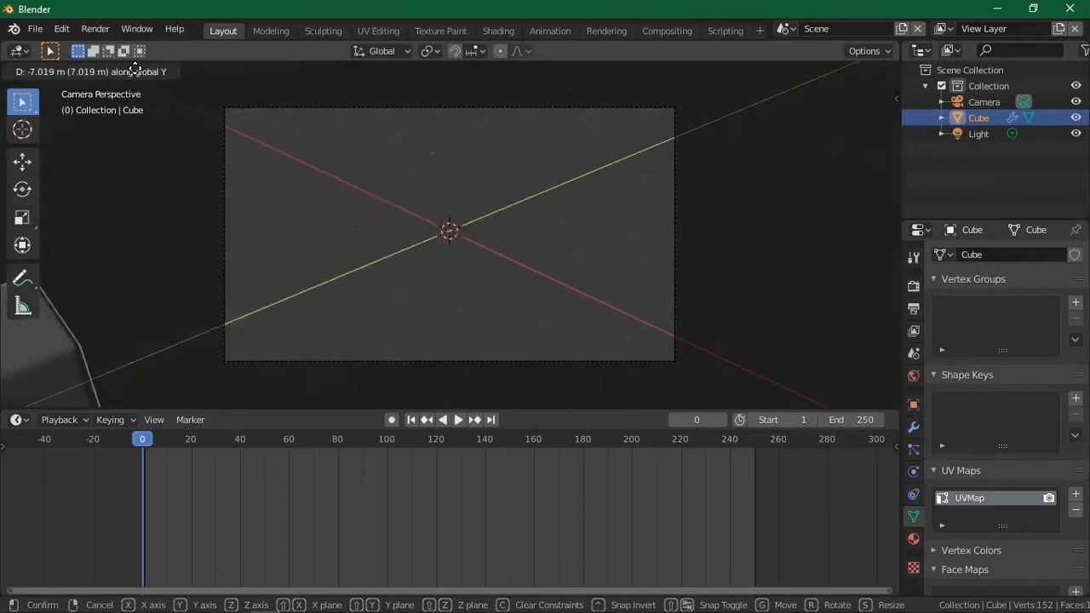
pyautogui.click(197, 352)
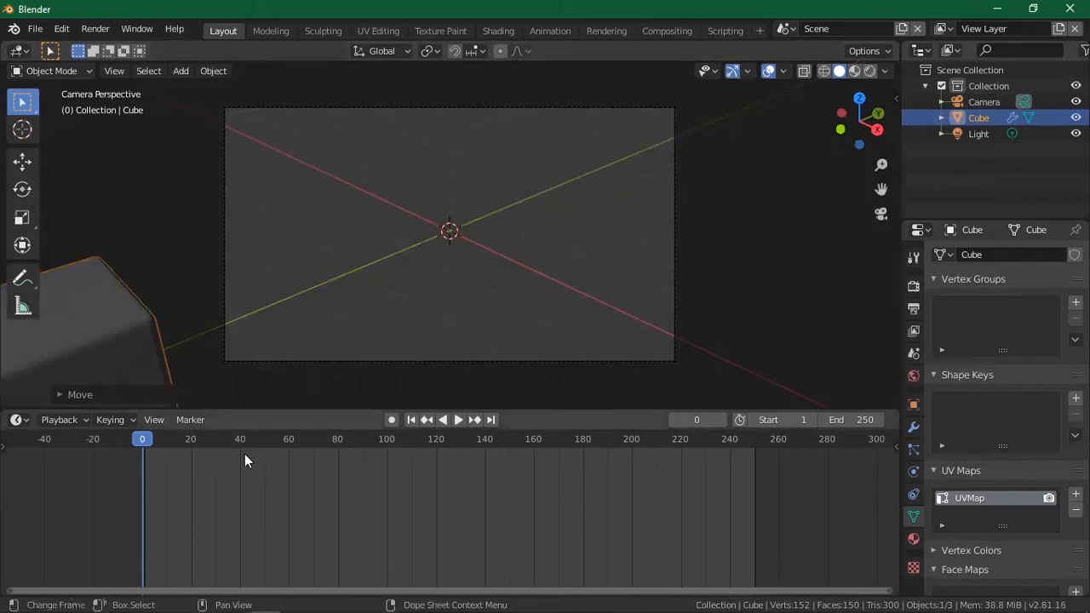
# Enable auto keying and move the cube slightly further along negative global Y to record a keyframe at frame 0
pyautogui.scroll(-2, 659, 514)
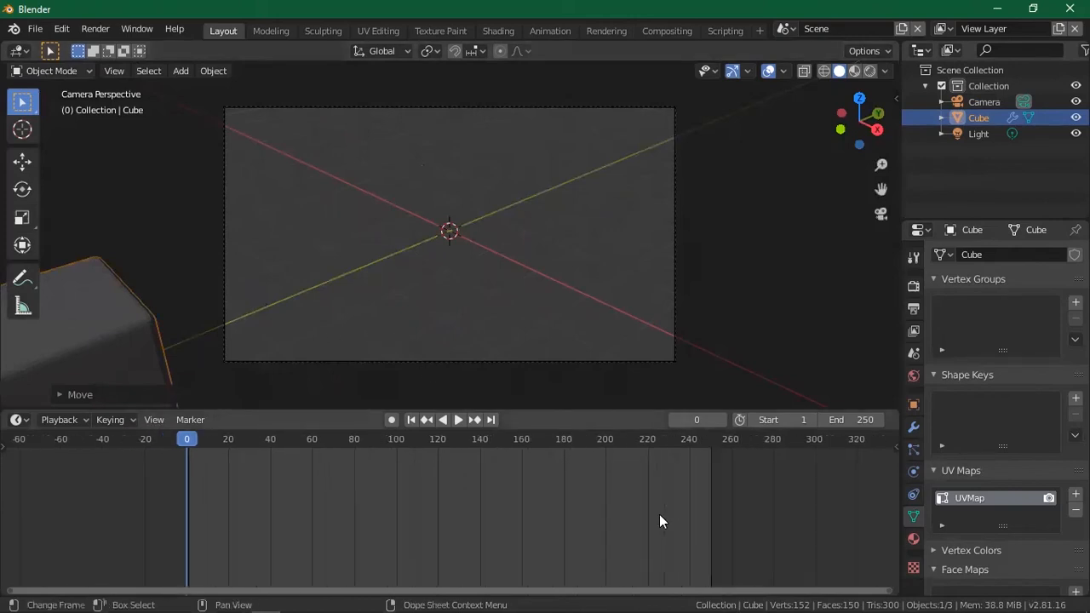
pyautogui.click(390, 419)
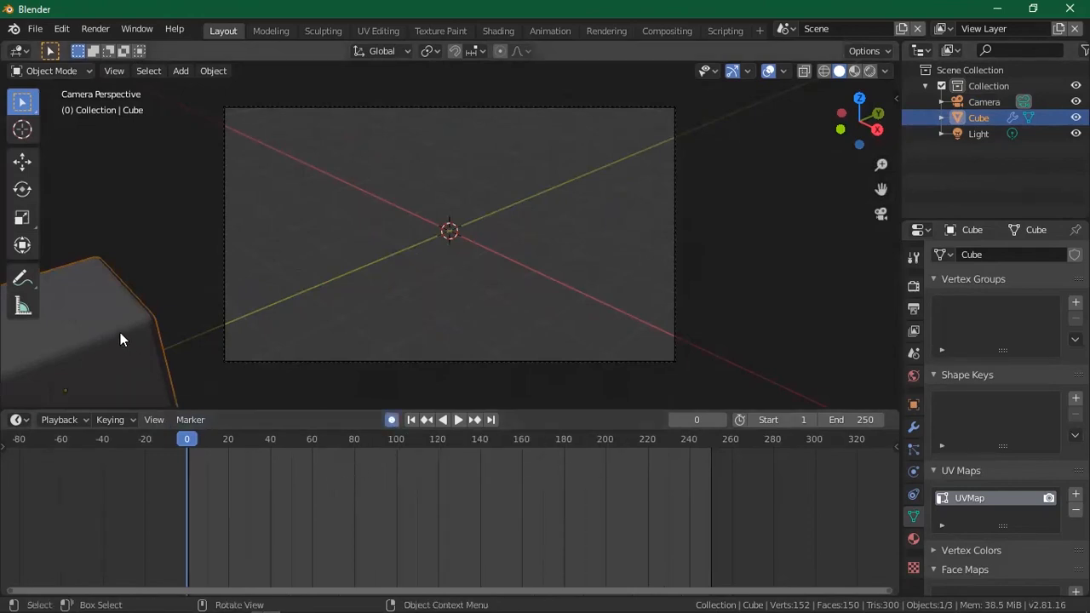
pyautogui.press('g')
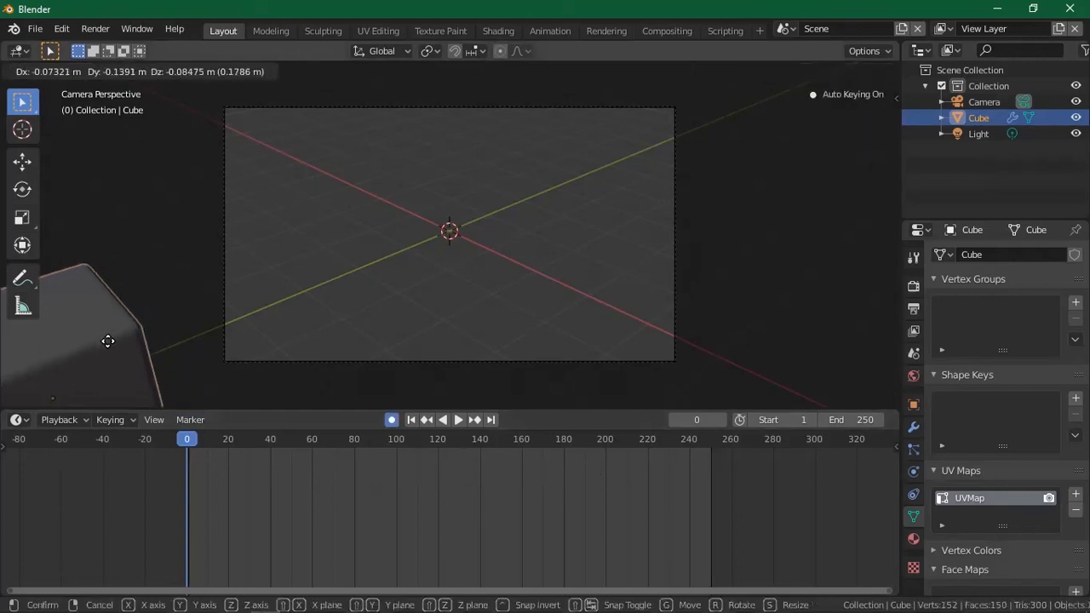
pyautogui.press('y')
pyautogui.click(102, 341)
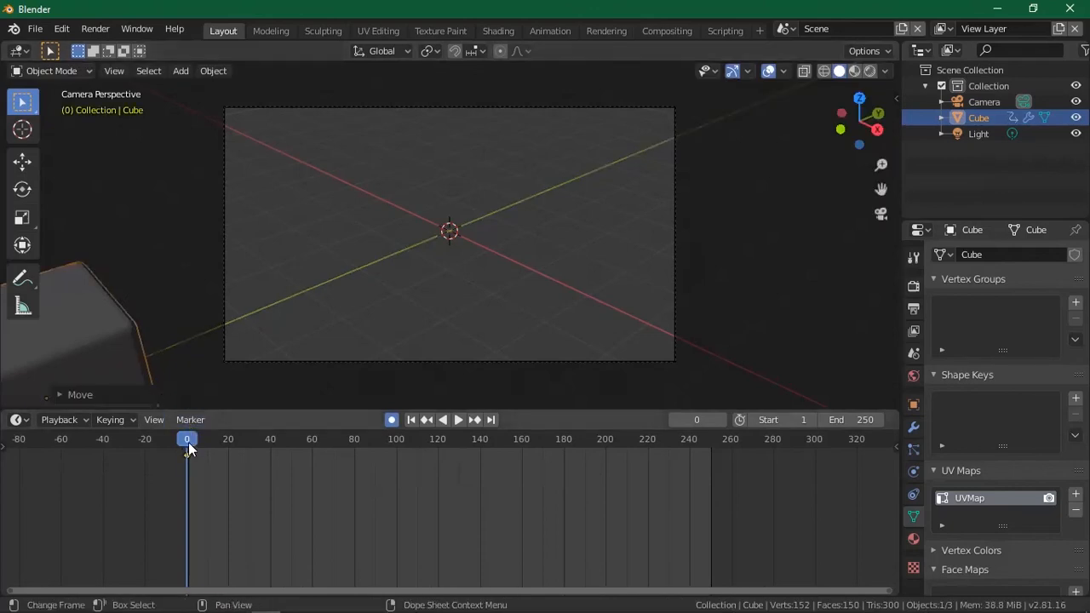
pyautogui.press('i')
# At frame 71, move the cube about 17 m along global Y past the opposite side of the camera frame to key its end position
pyautogui.press('space')
pyautogui.moveTo(540, 452); pyautogui.dragTo(335, 442)
pyautogui.press('space')
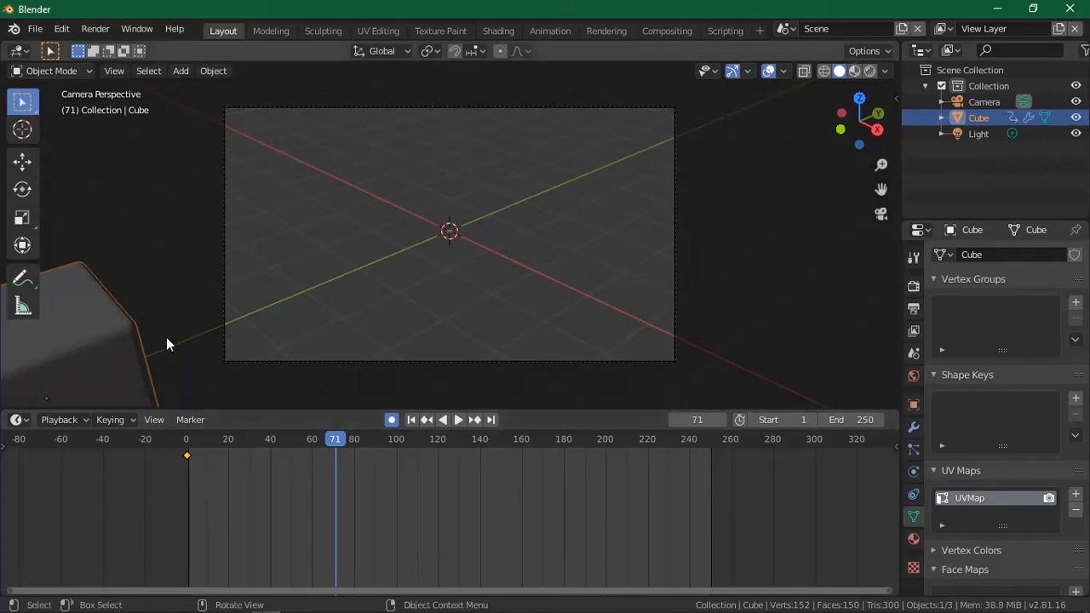
pyautogui.press('g')
pyautogui.press('y')
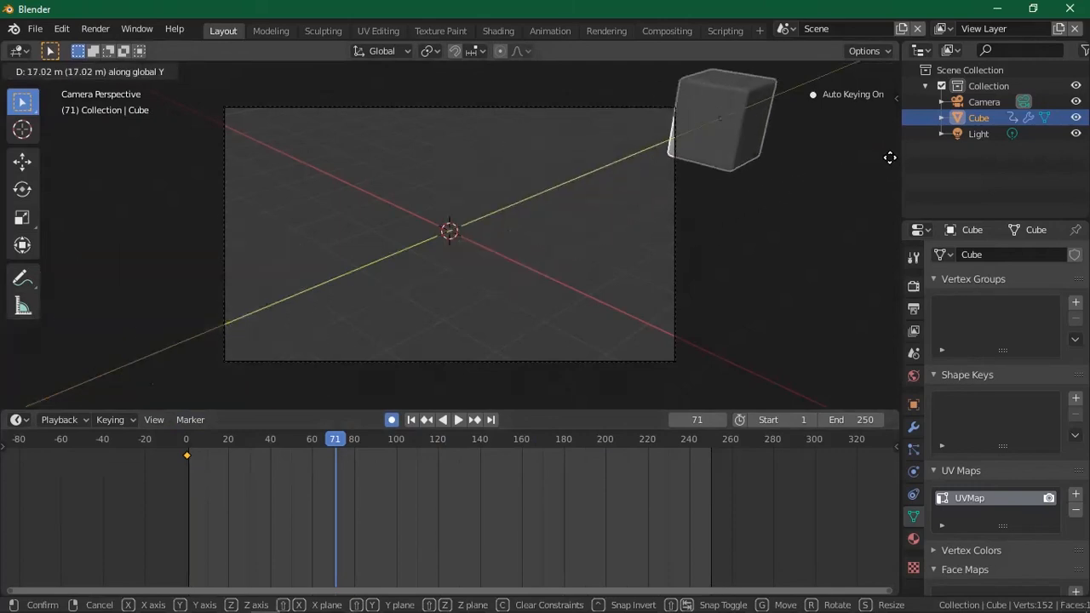
pyautogui.click(886, 166)
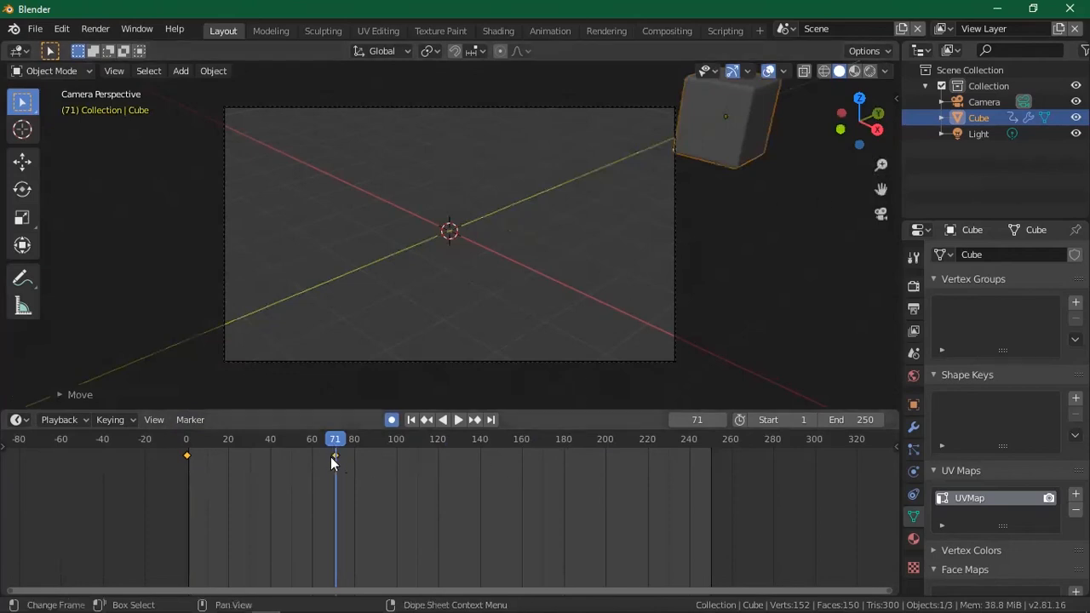
# Play back the cube's movement several times from the start of the timeline and return to frame 0
pyautogui.hotkey('shift', 'Left')
pyautogui.press('space')
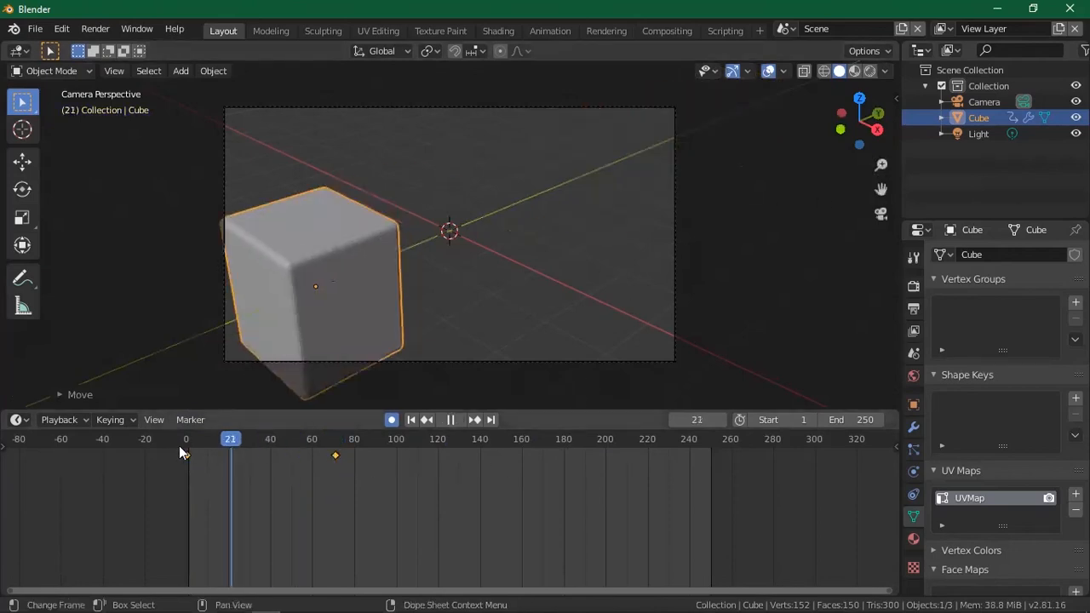
pyautogui.moveTo(310, 440); pyautogui.dragTo(164, 439)
pyautogui.press('space')
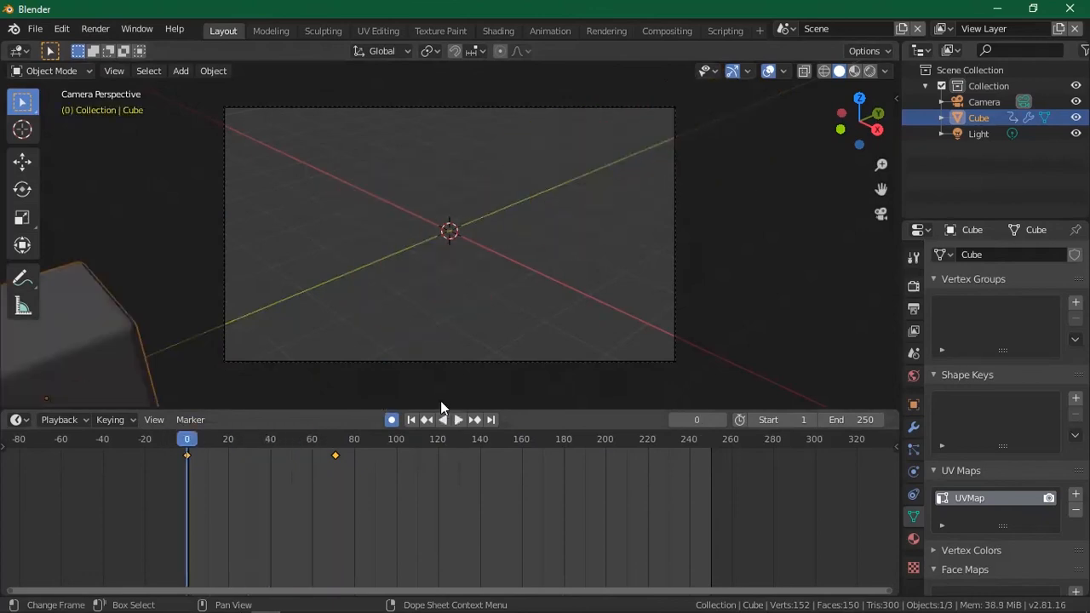
pyautogui.press('space')
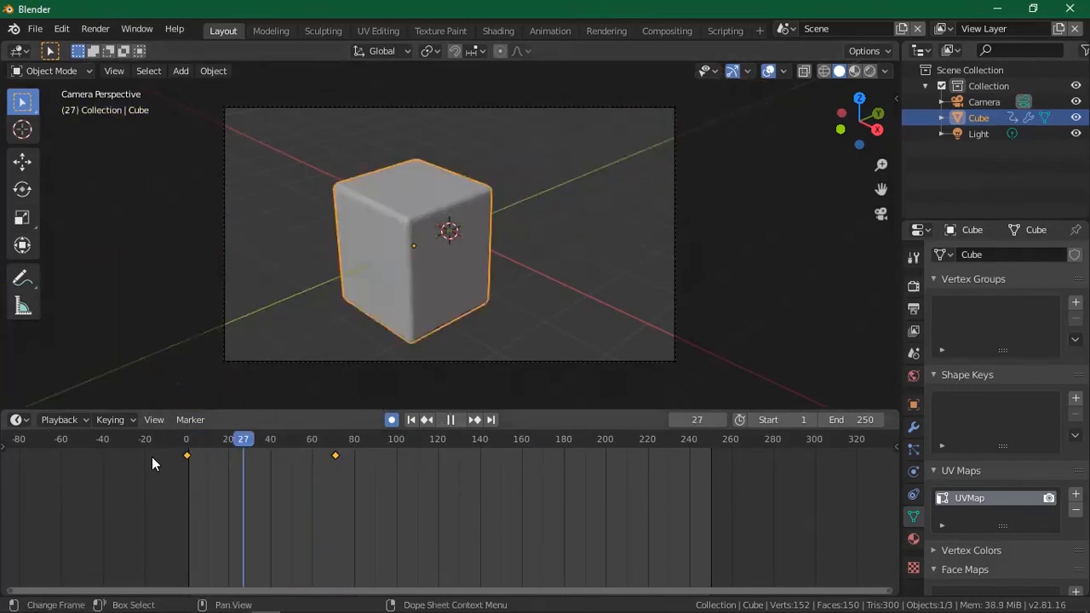
pyautogui.press('Escape')
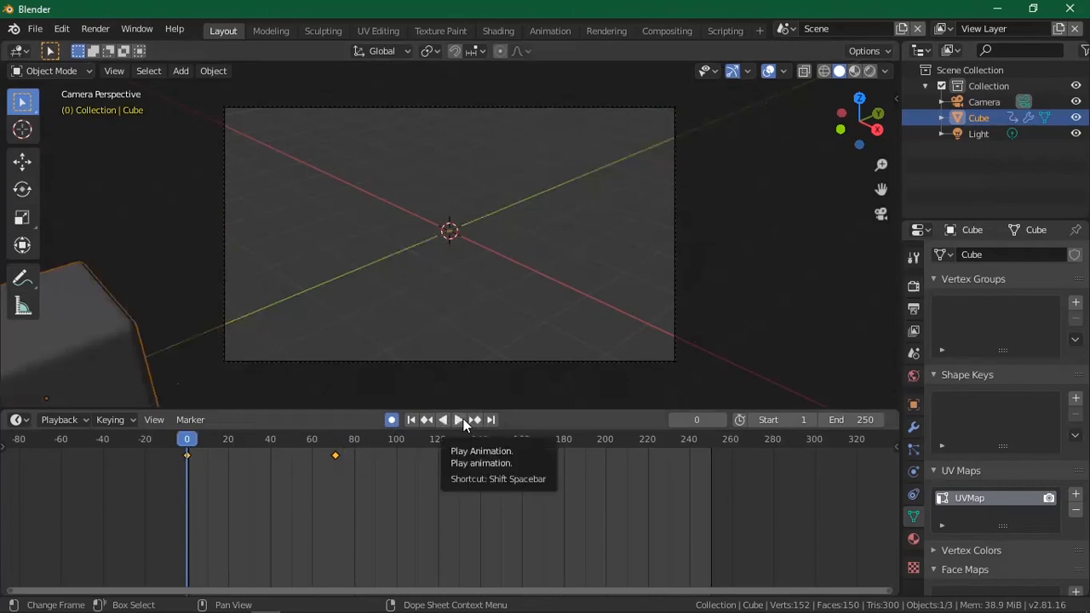
pyautogui.click(462, 423)
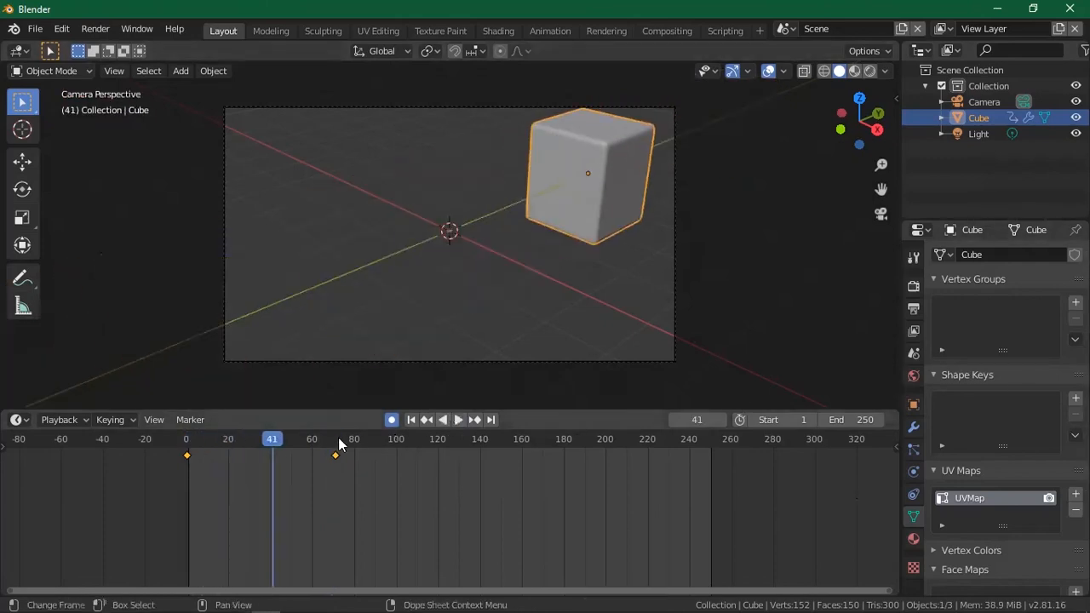
pyautogui.press('Escape')
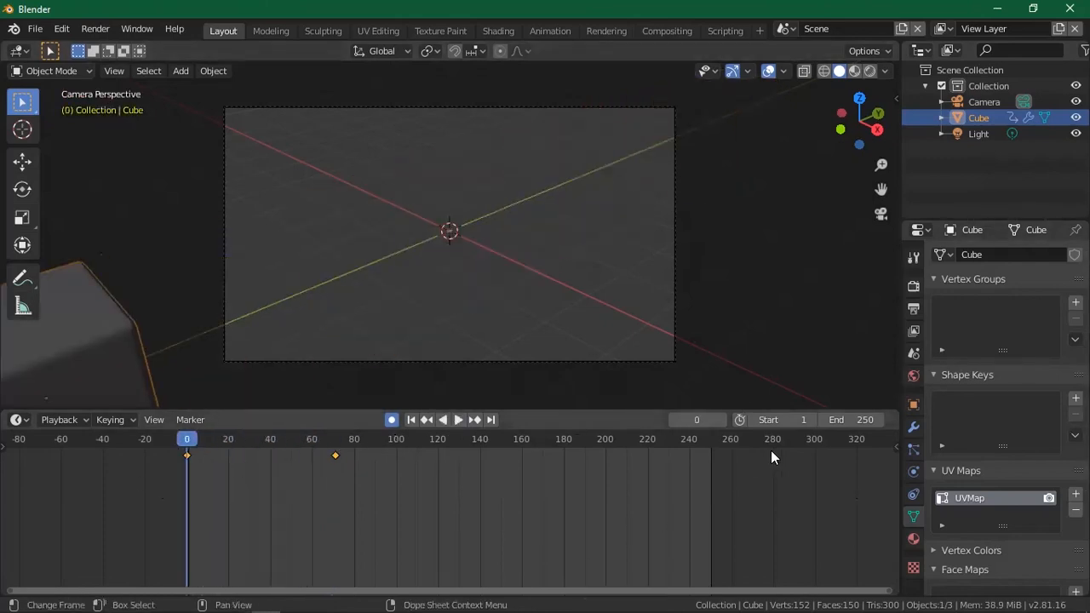
# Set the animation's end frame to 100
pyautogui.click(833, 421)
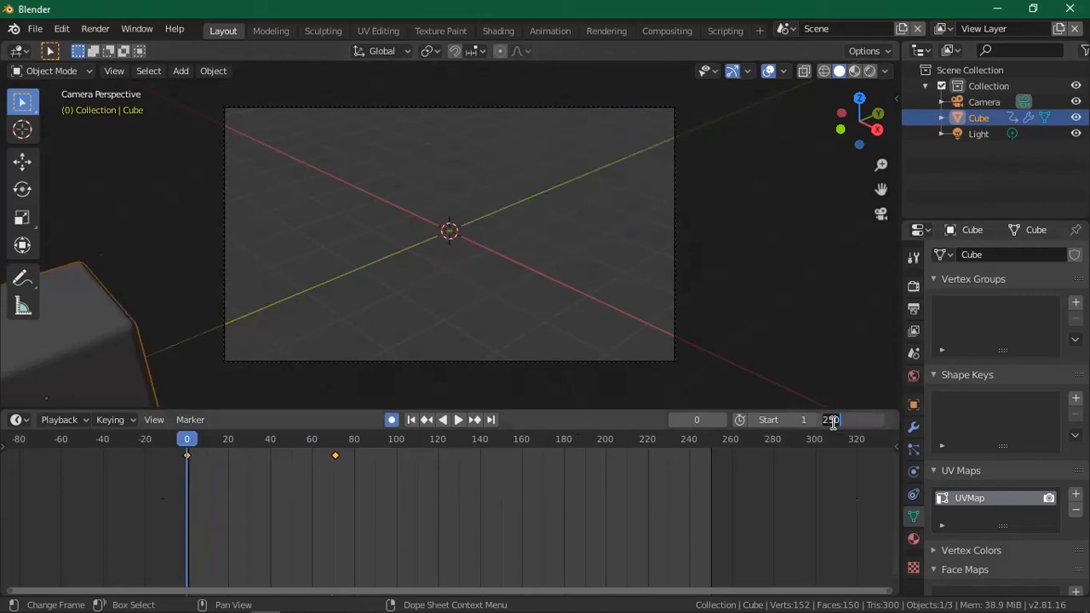
pyautogui.write('100')
pyautogui.press('Return')
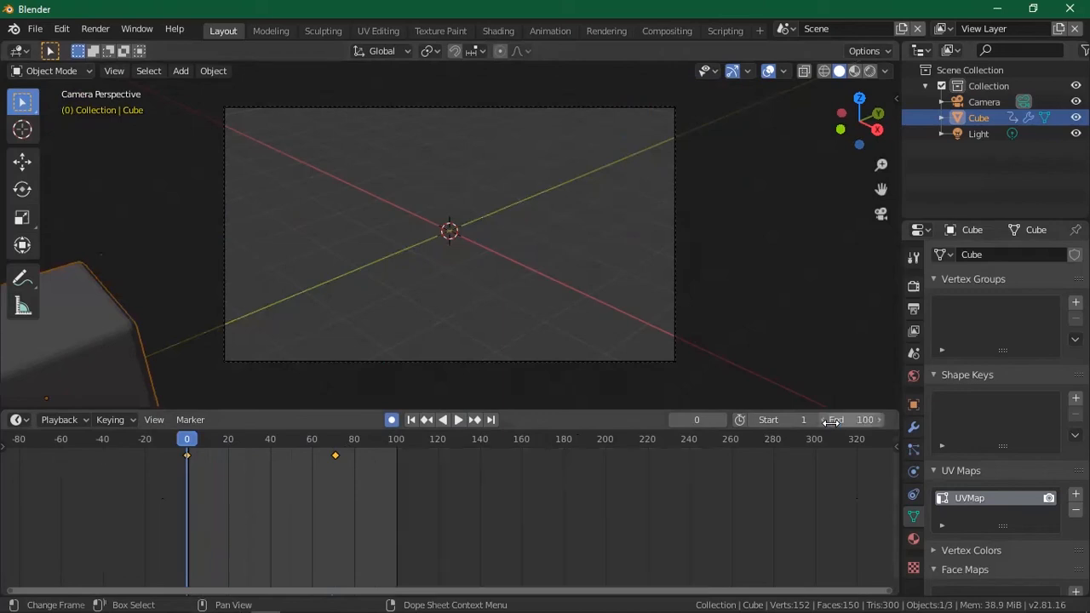
# Set the animation's end frame to 90
pyautogui.click(831, 421)
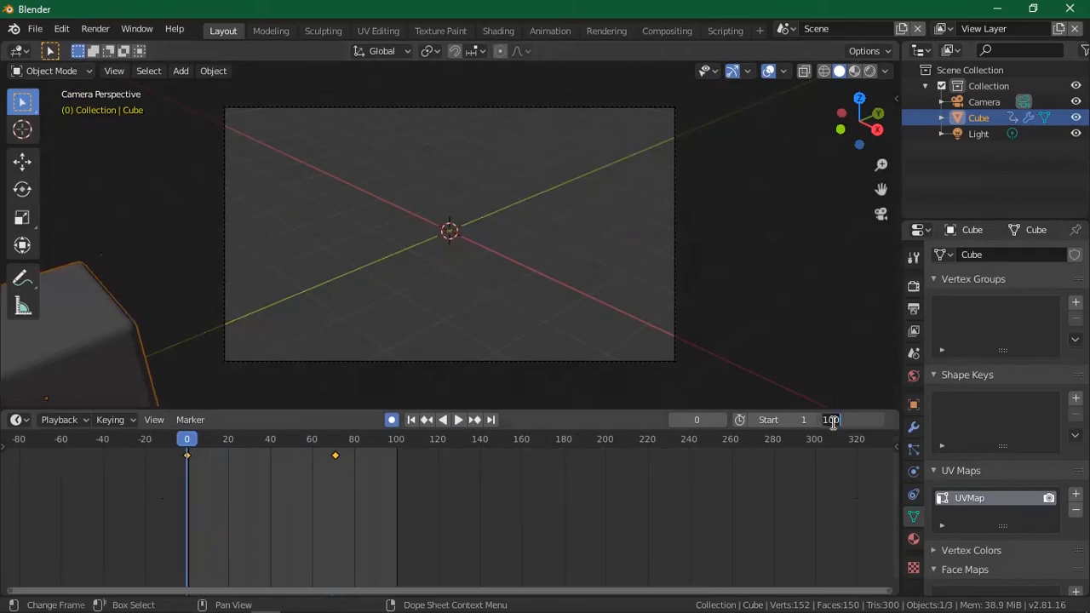
pyautogui.write('90')
pyautogui.press('Return')
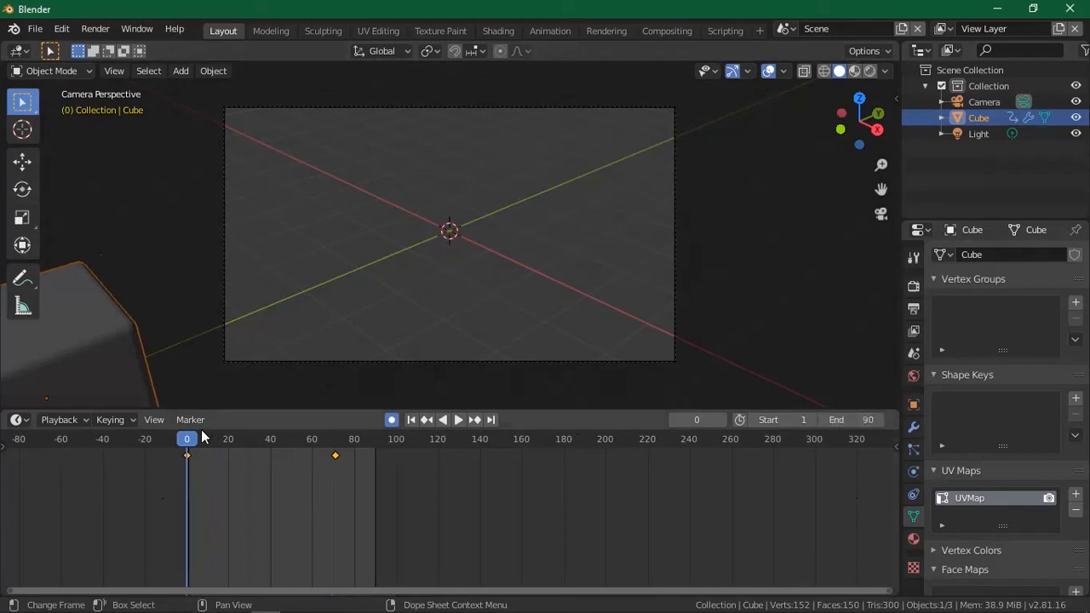
# Play back the shortened animation, restart it from frame 0 while it runs, and stop at frame 0
pyautogui.click(455, 419)
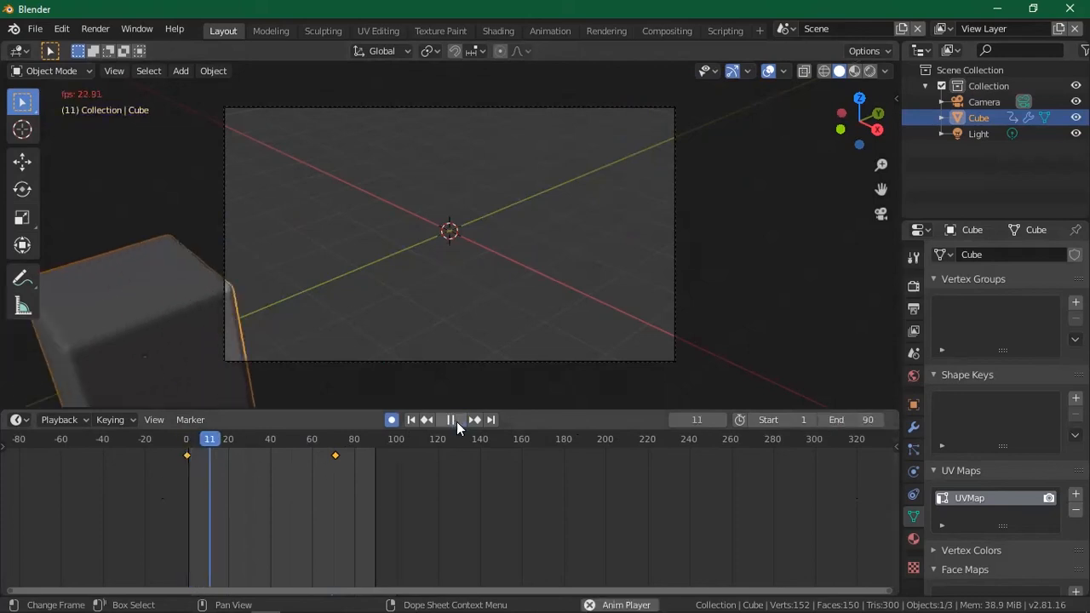
pyautogui.click(161, 444)
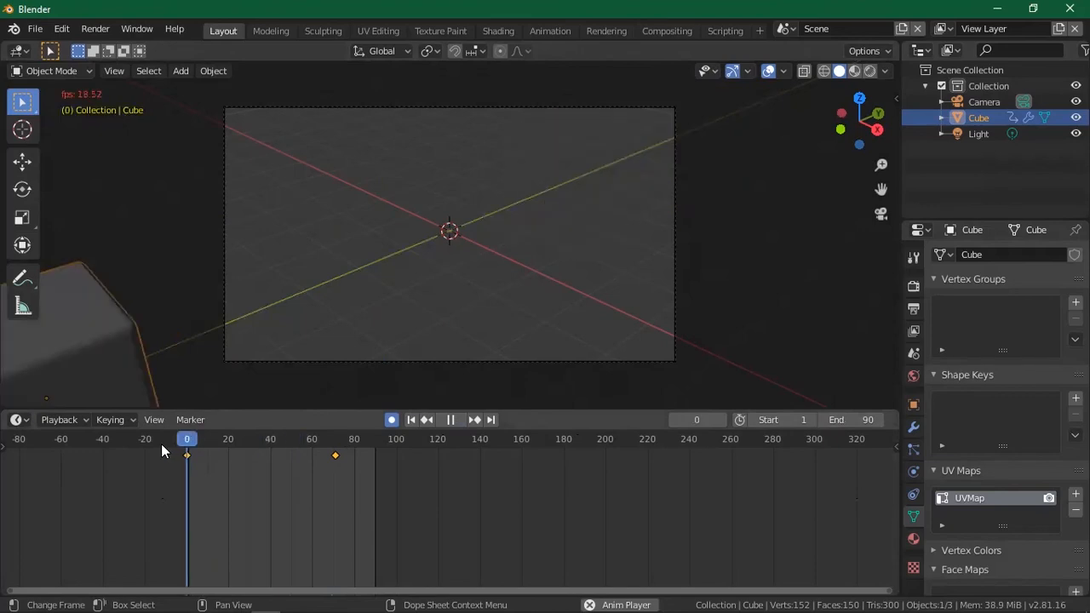
pyautogui.click(451, 419)
pyautogui.click(172, 443)
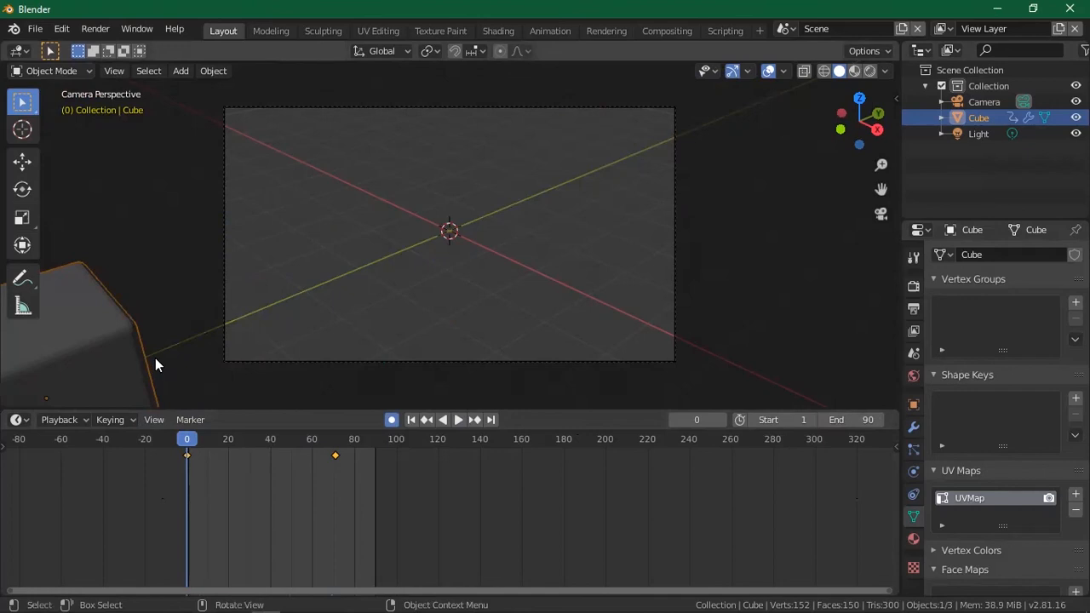
# Key the cube's rotation by turning it about 99° at frame 0 and about -211° at frame 71
pyautogui.press('r')
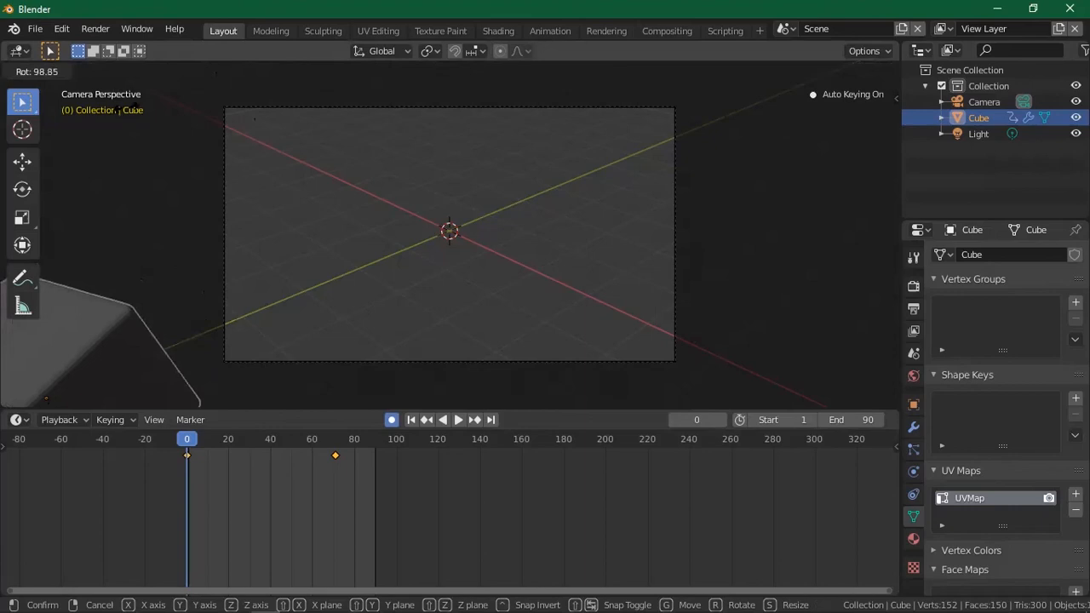
pyautogui.click(129, 106)
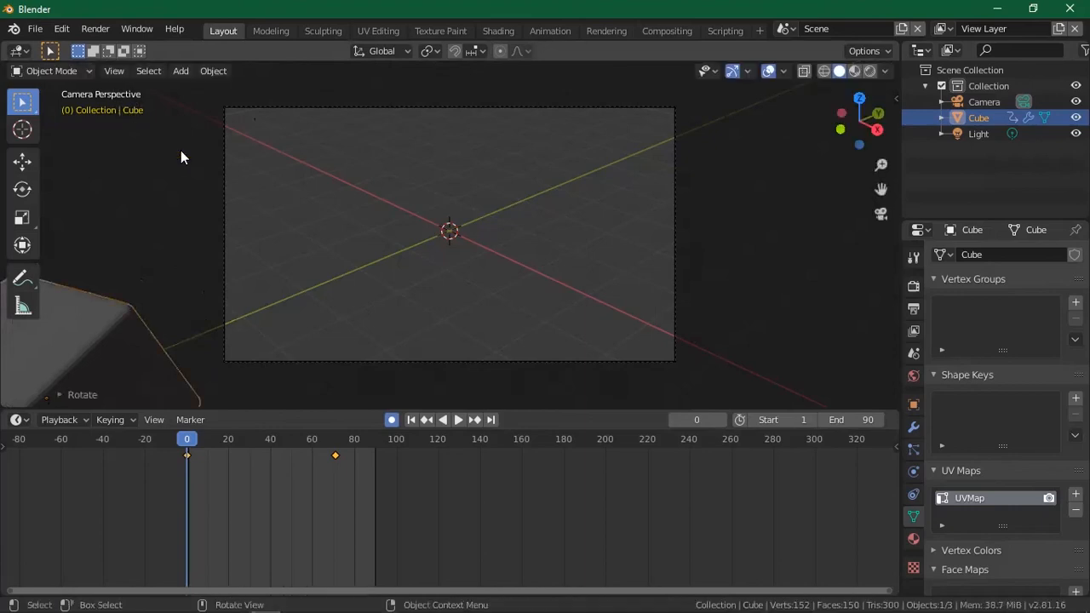
pyautogui.moveTo(299, 439); pyautogui.dragTo(335, 439)
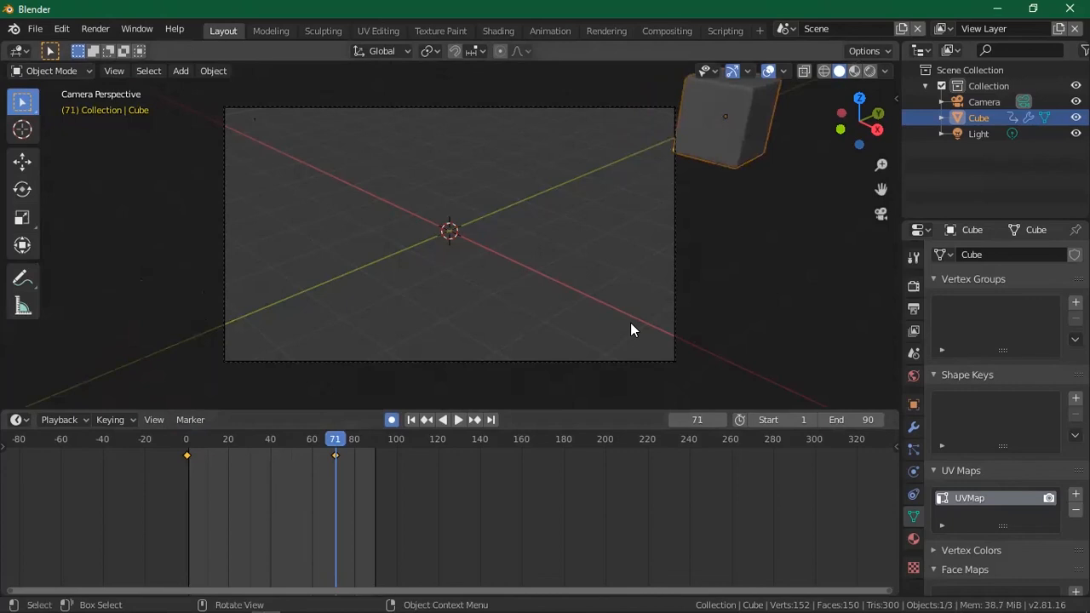
pyautogui.press('r')
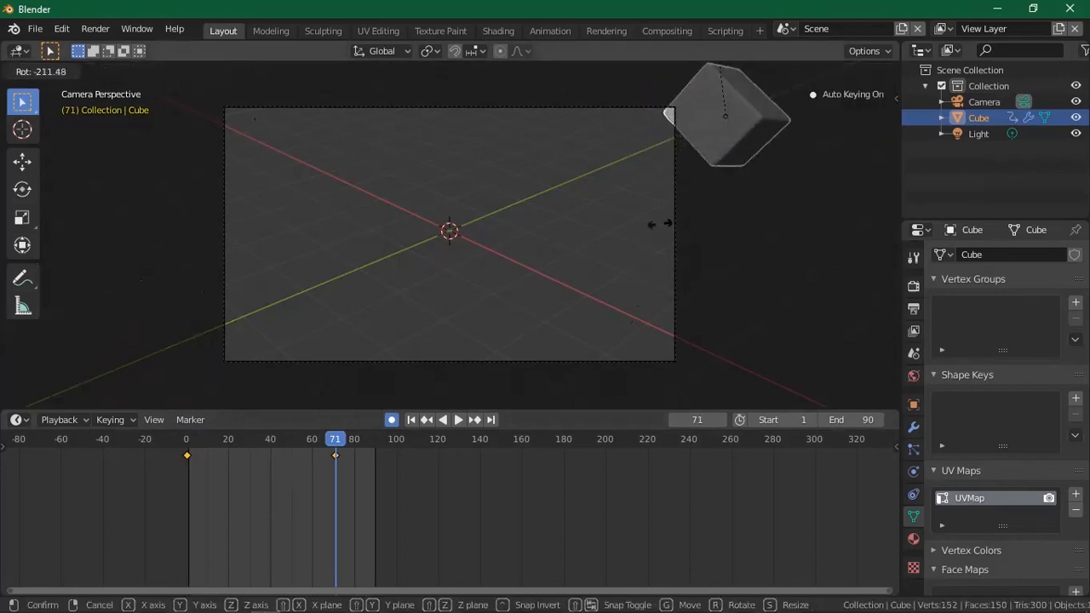
pyautogui.click(660, 396)
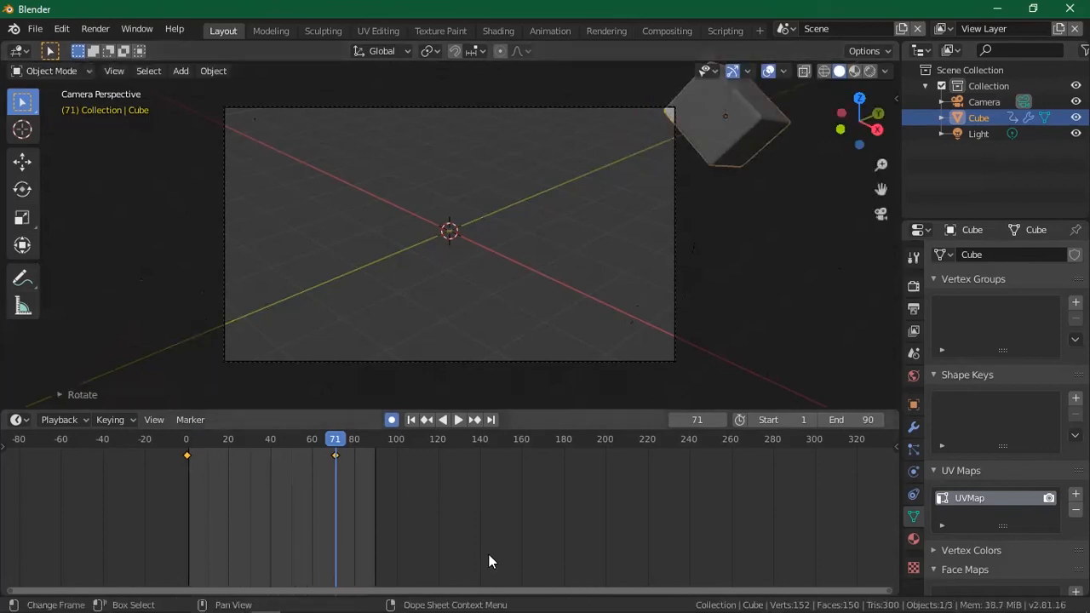
# Play back the rotating cube's animation from the first frame, stop it, and scrub to frame 37
pyautogui.click(411, 419)
pyautogui.click(460, 421)
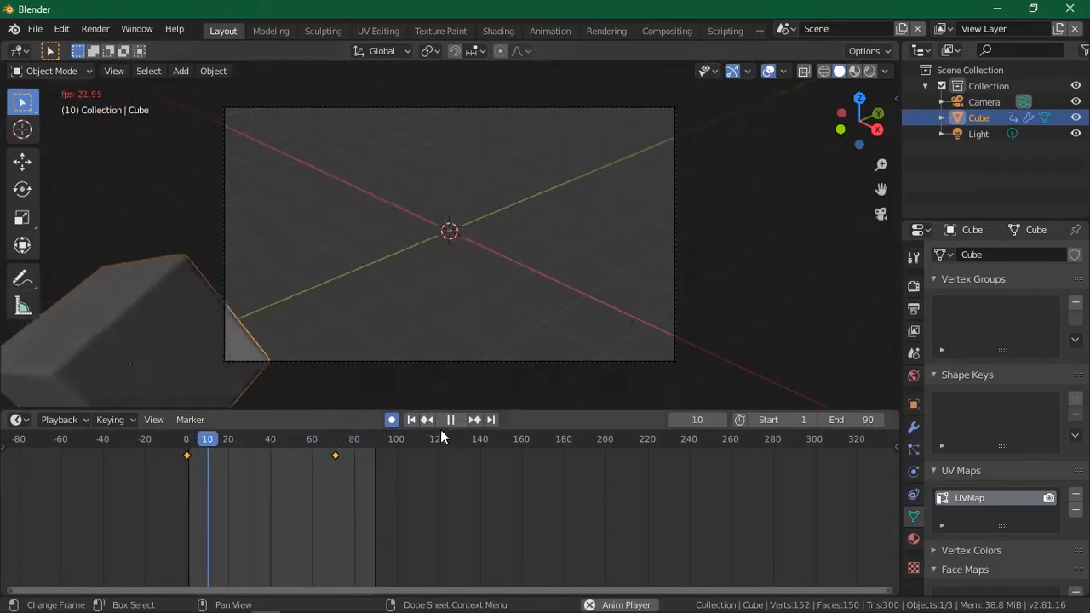
pyautogui.click(449, 420)
pyautogui.moveTo(352, 469); pyautogui.dragTo(214, 449)
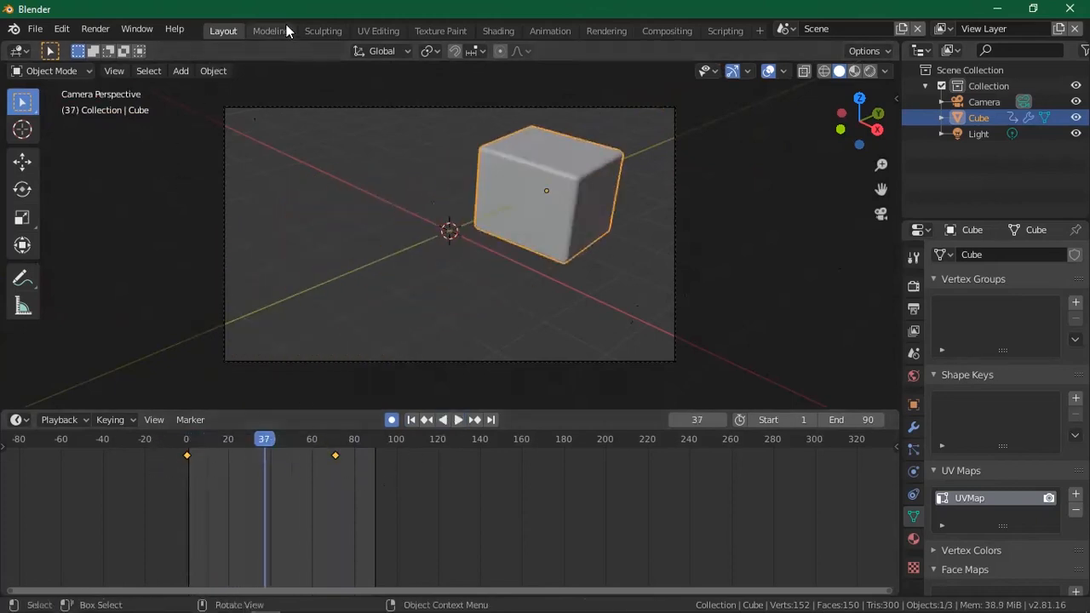
# Switch to the Animation workspace, turn its camera-view area into a Graph Editor with a narrower channel list, and select the cube to show its curves
pyautogui.click(550, 31)
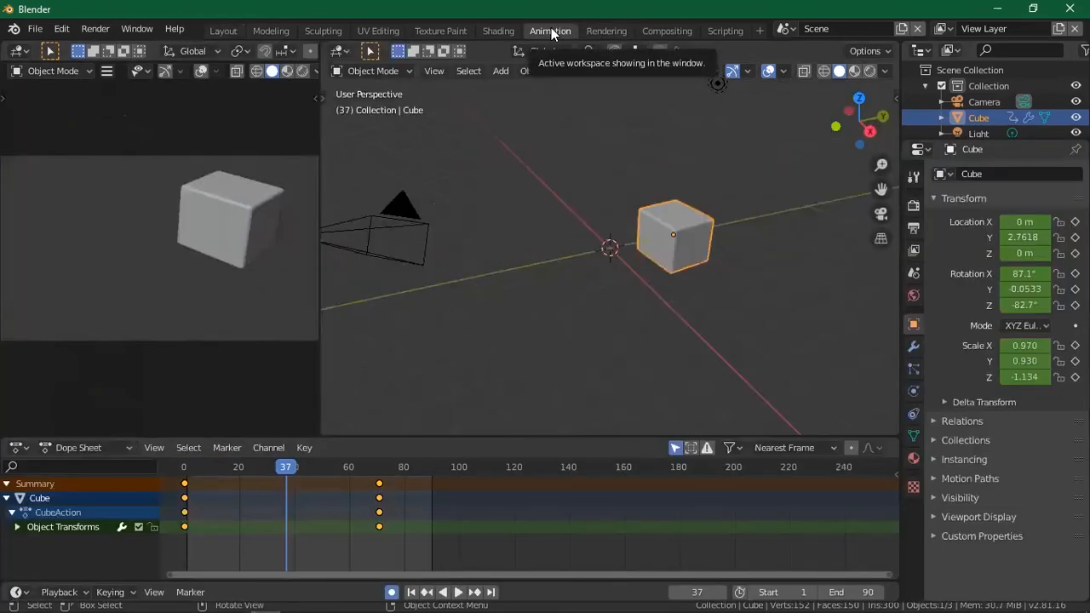
pyautogui.click(75, 117)
pyautogui.click(18, 51)
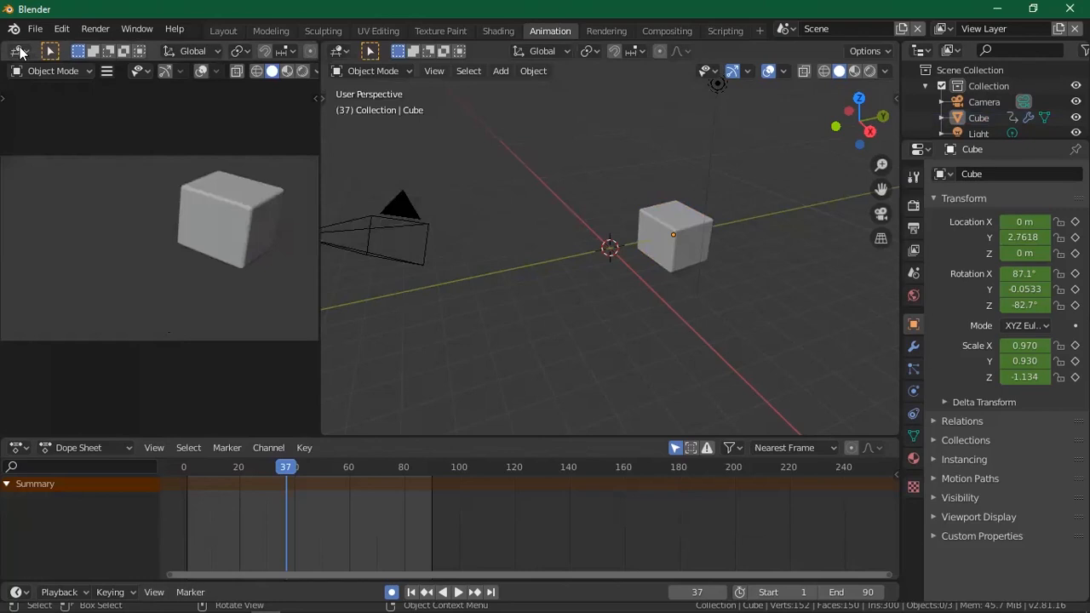
pyautogui.click(19, 52)
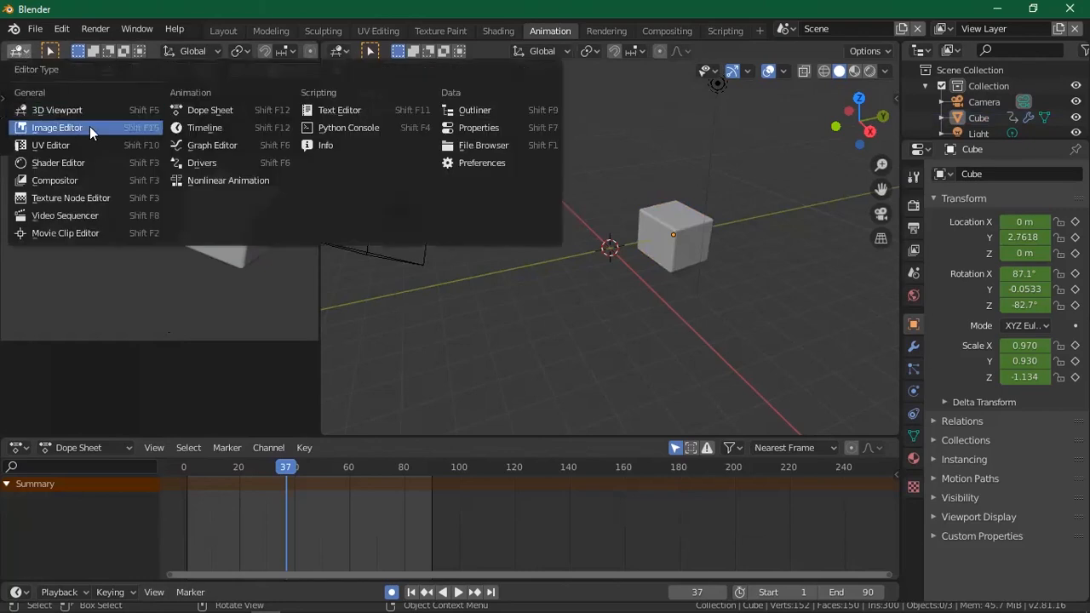
pyautogui.click(194, 147)
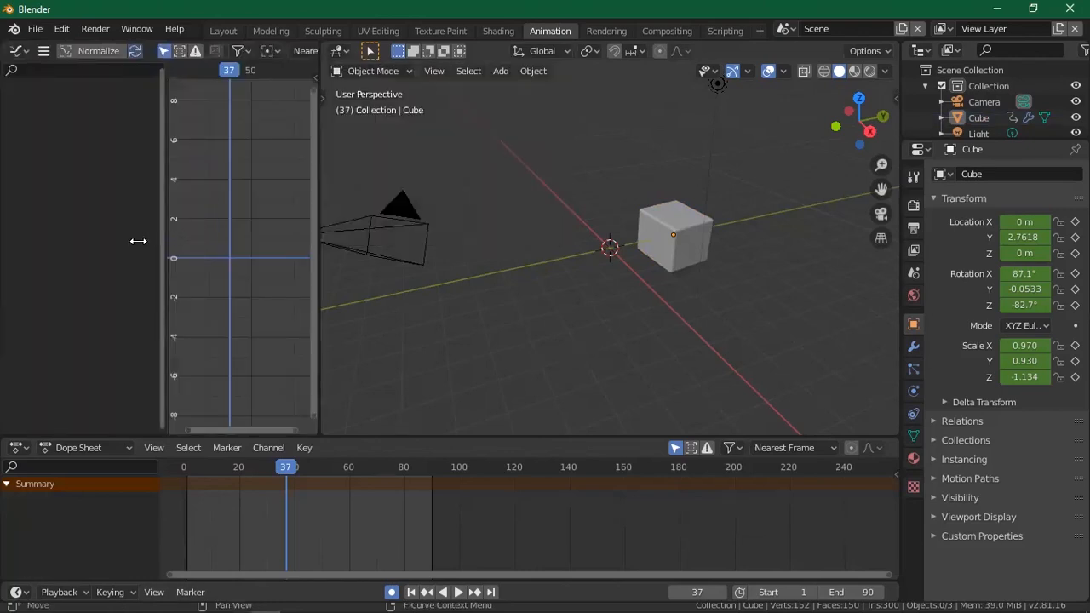
pyautogui.moveTo(138, 241); pyautogui.dragTo(99, 241)
pyautogui.click(661, 241)
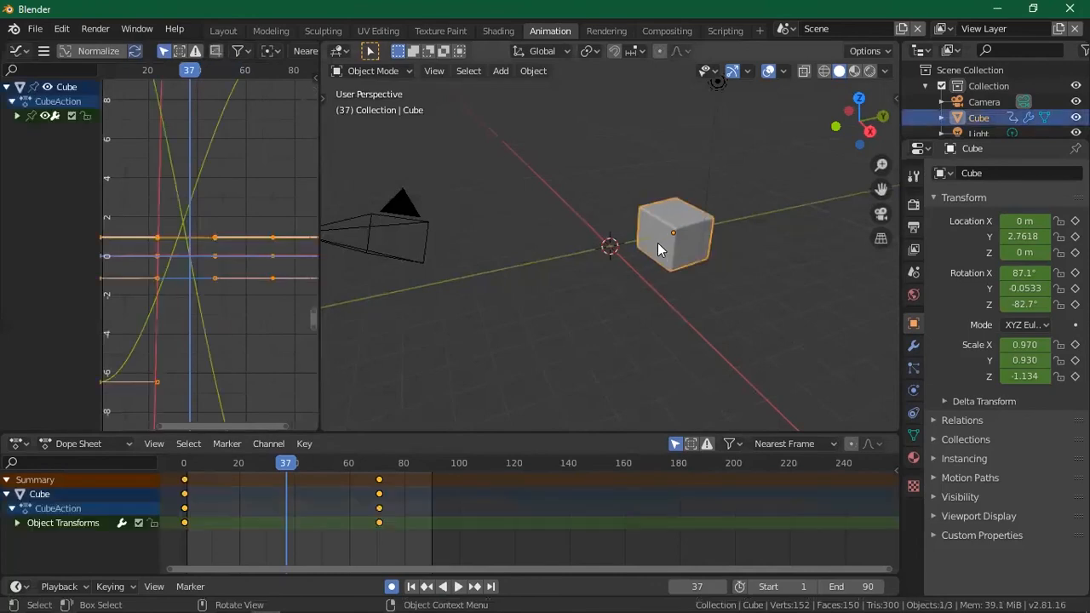
# Move the outgoing handle of the first keyframe on the cube's Y location curve slightly later in time
pyautogui.moveTo(267, 375); pyautogui.dragTo(65, 370)
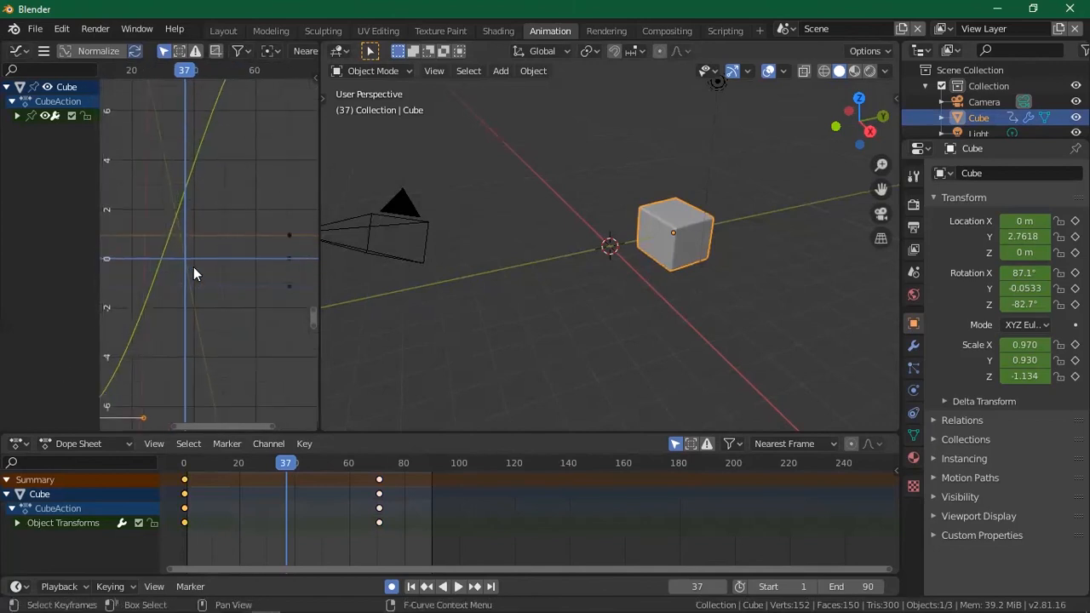
pyautogui.press('g')
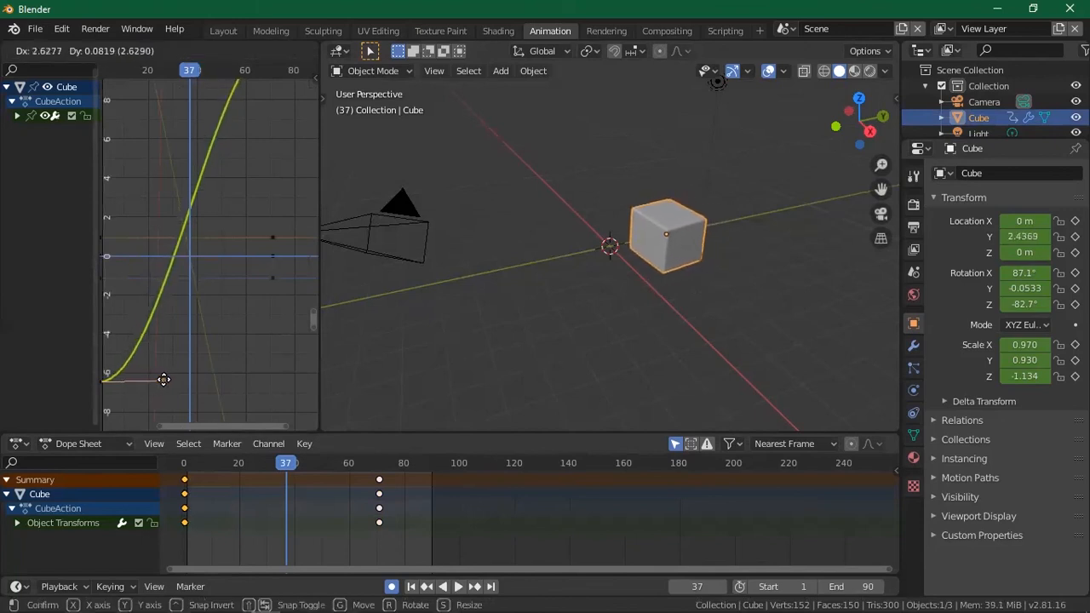
pyautogui.click(161, 378)
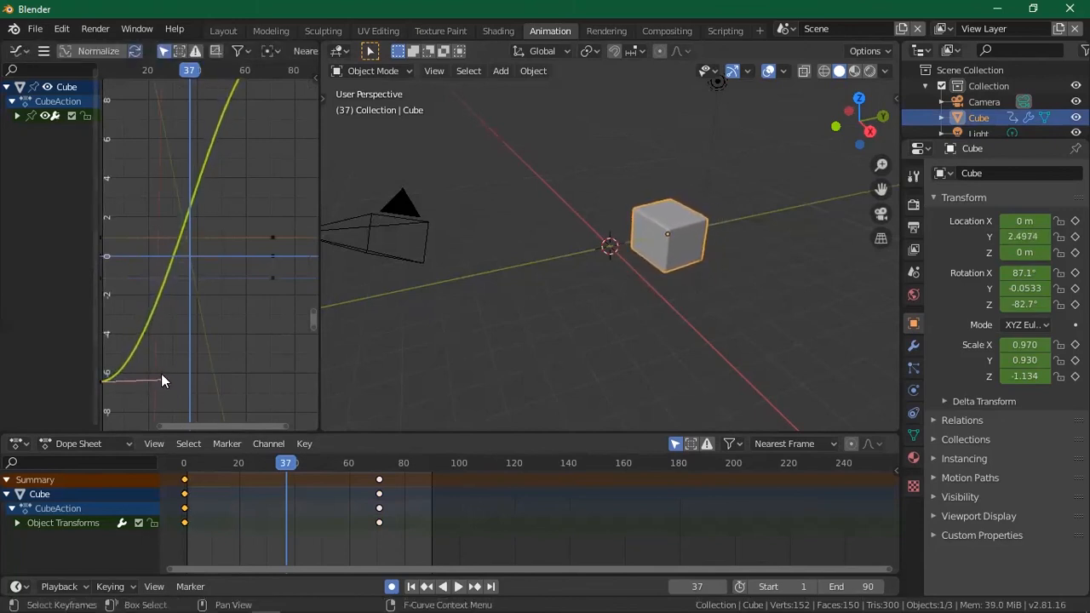
# Select the cube's end keyframe points around the zero line in the Graph Editor and apply the Bounce interpolation mode
pyautogui.moveTo(282, 368); pyautogui.dragTo(257, 231)
pyautogui.rightClick(246, 249)
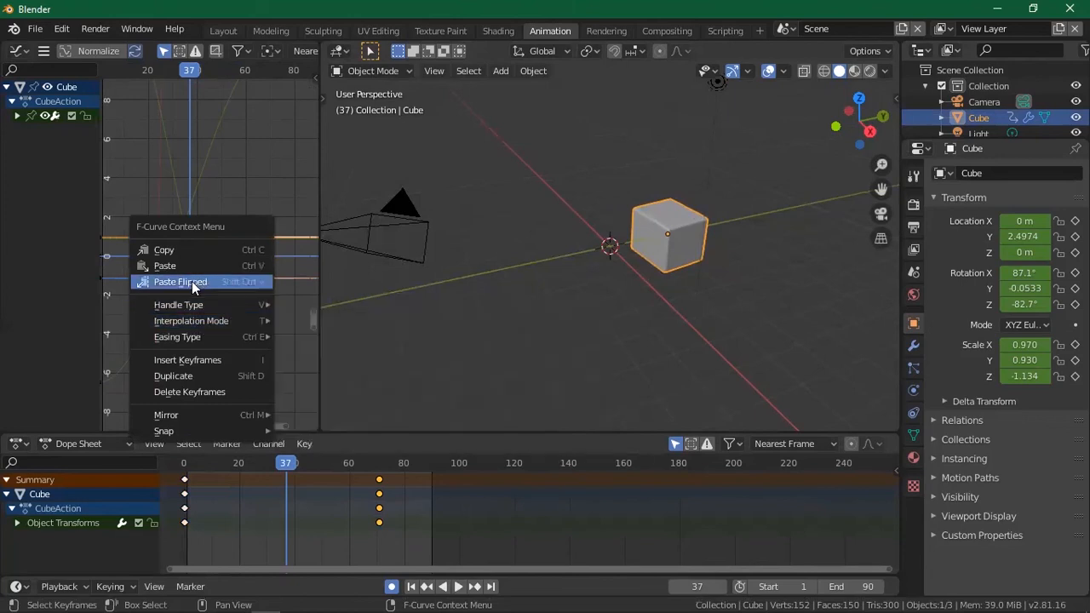
pyautogui.moveTo(188, 326)
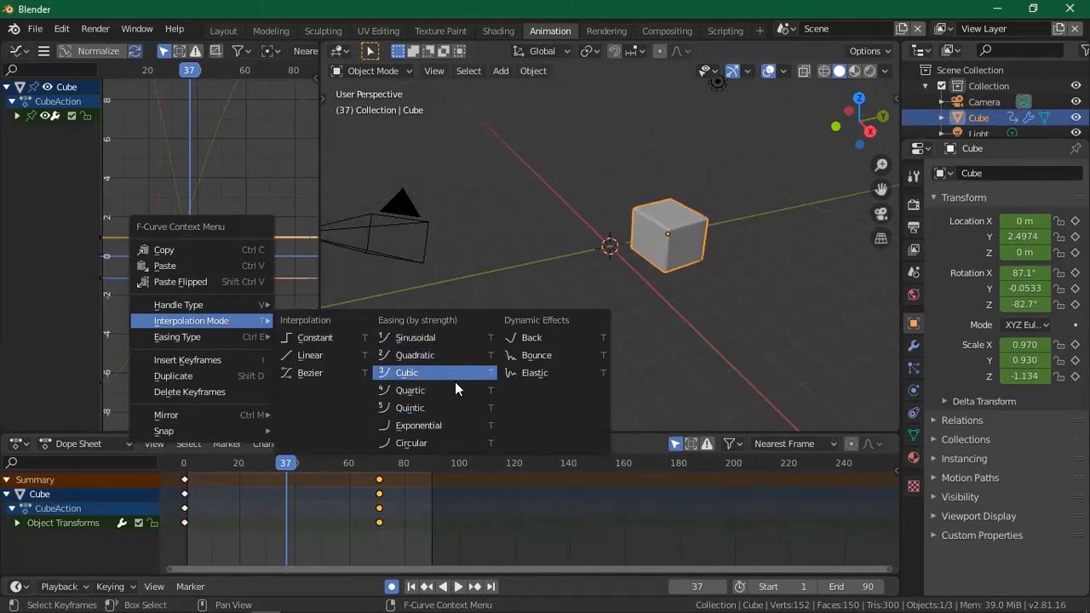
pyautogui.click(554, 358)
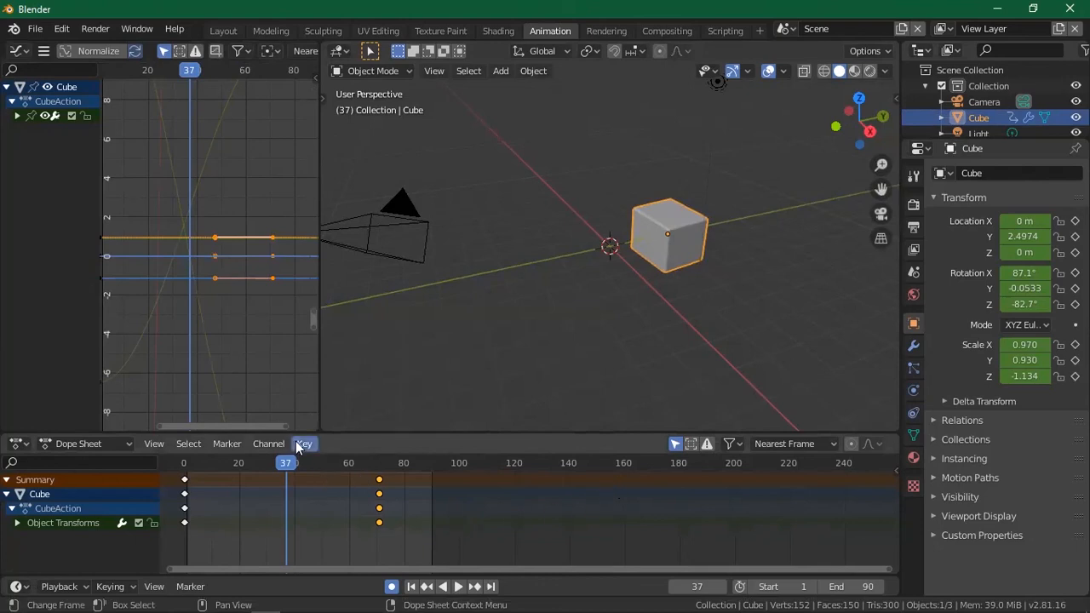
# Return to frame 0, play the edited animation in the perspective viewport, and stop it near the end keyframe
pyautogui.moveTo(287, 462); pyautogui.dragTo(184, 463)
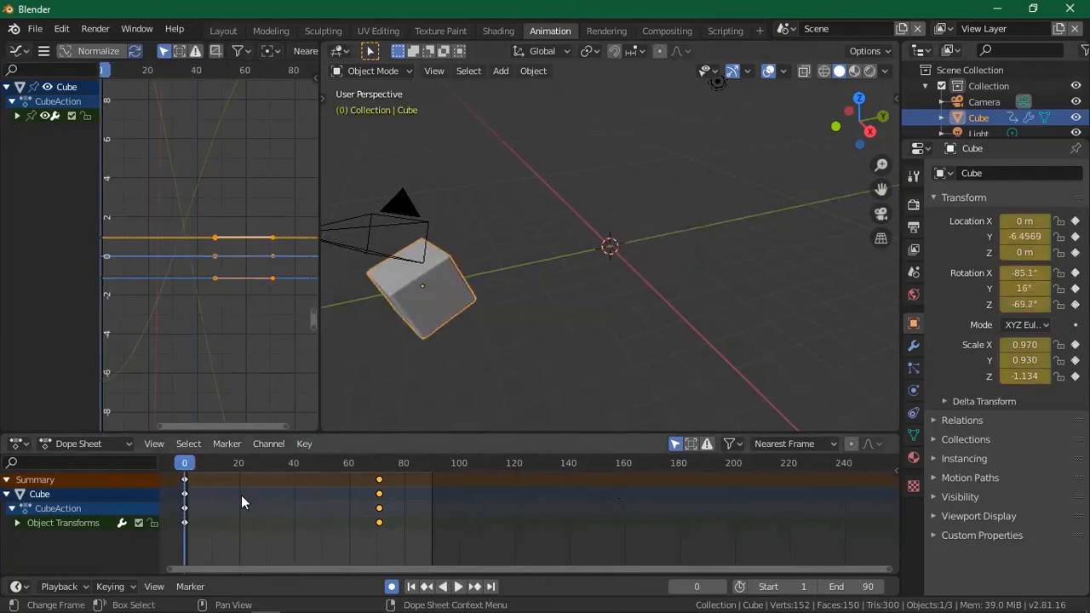
pyautogui.click(458, 586)
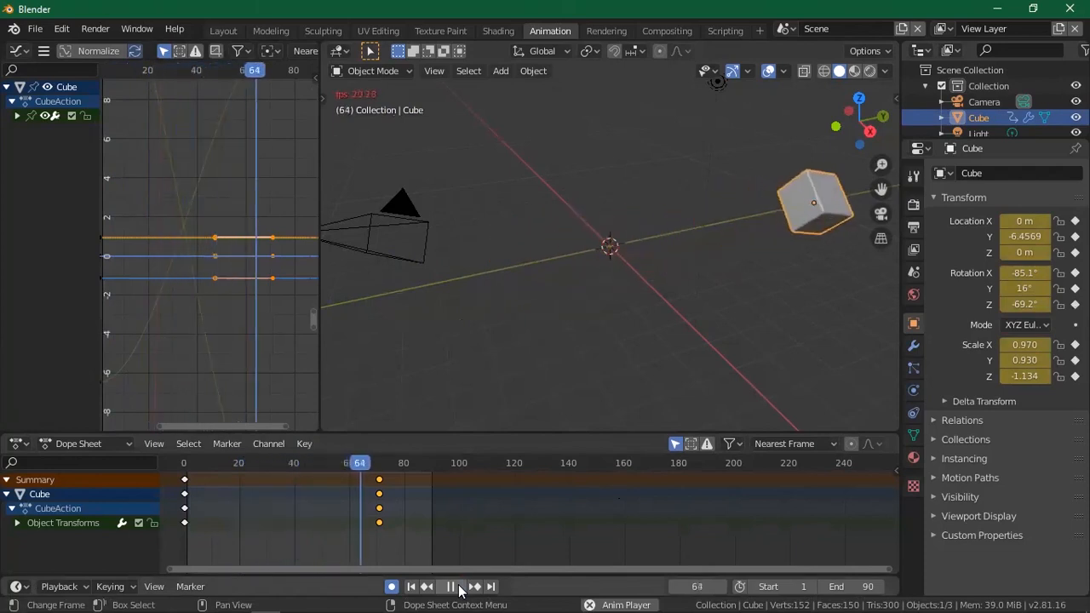
pyautogui.click(458, 587)
# Switch the 3D viewport to the camera view and play the animation from frame 1
pyautogui.click(877, 213)
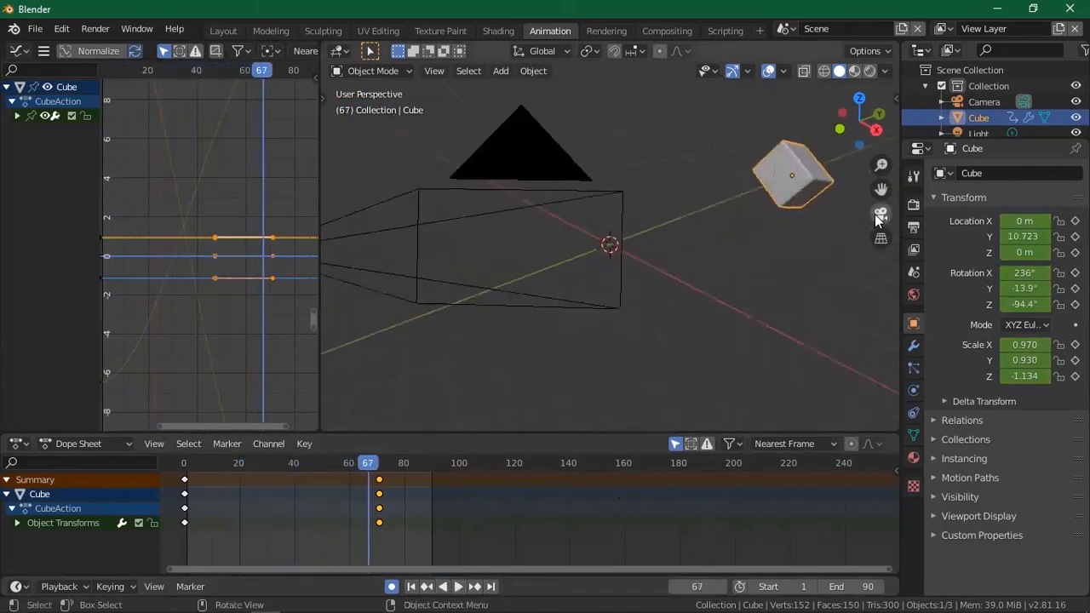
pyautogui.click(412, 587)
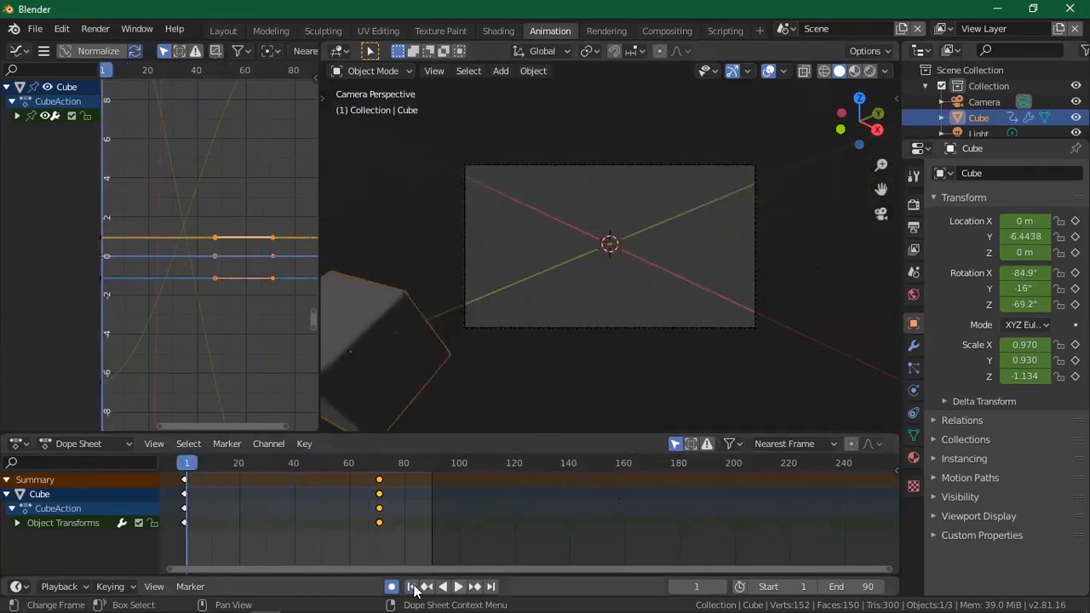
pyautogui.press('space')
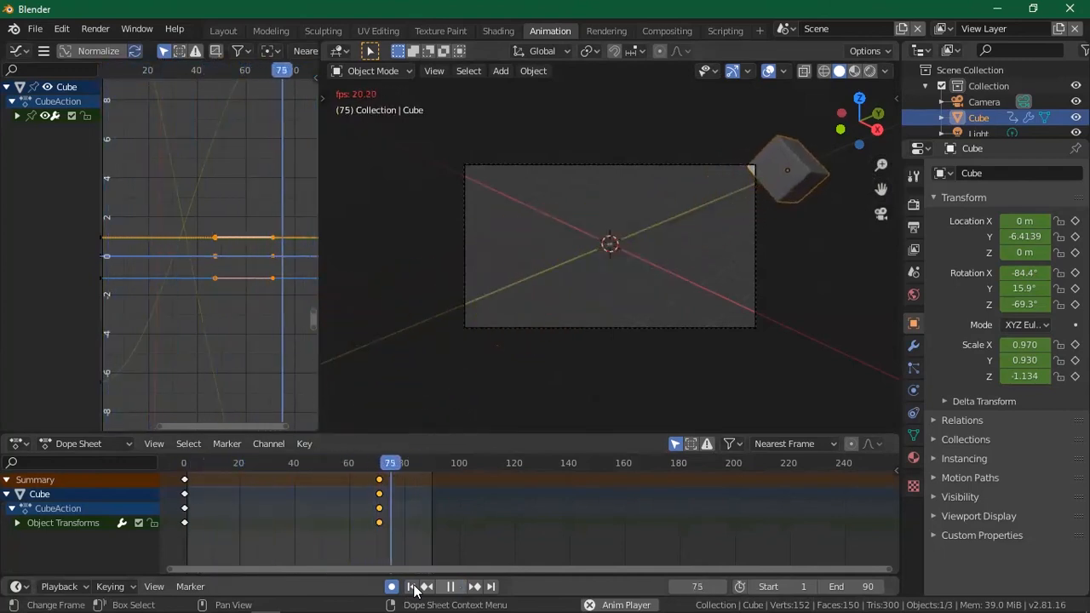
pyautogui.press('space')
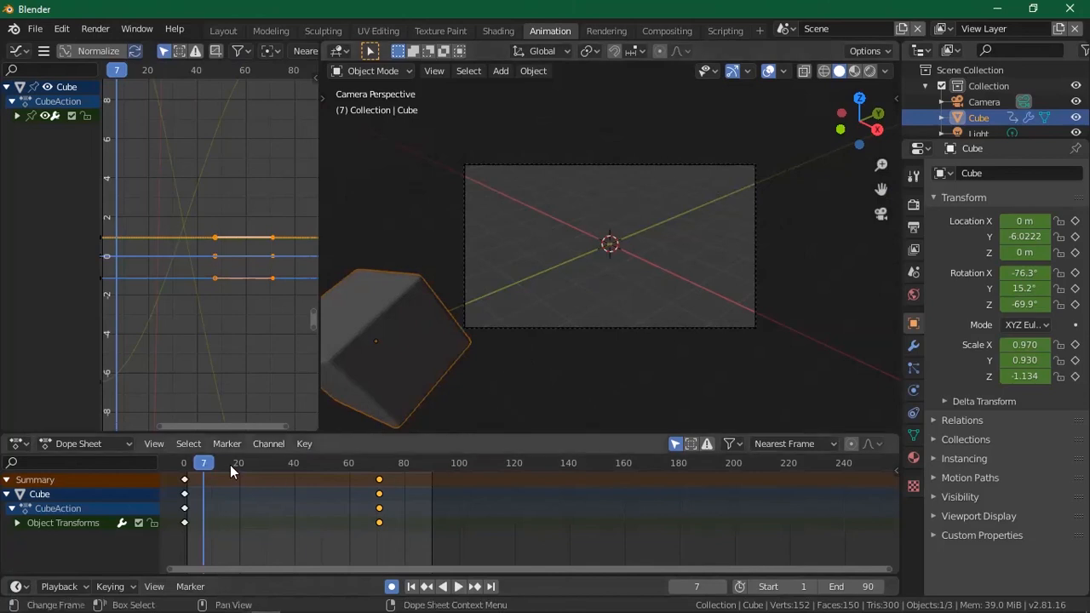
# Play the animation again while scrubbing back and forth through the timeline, then stop at frame 0
pyautogui.press('space')
pyautogui.moveTo(277, 469); pyautogui.dragTo(171, 463)
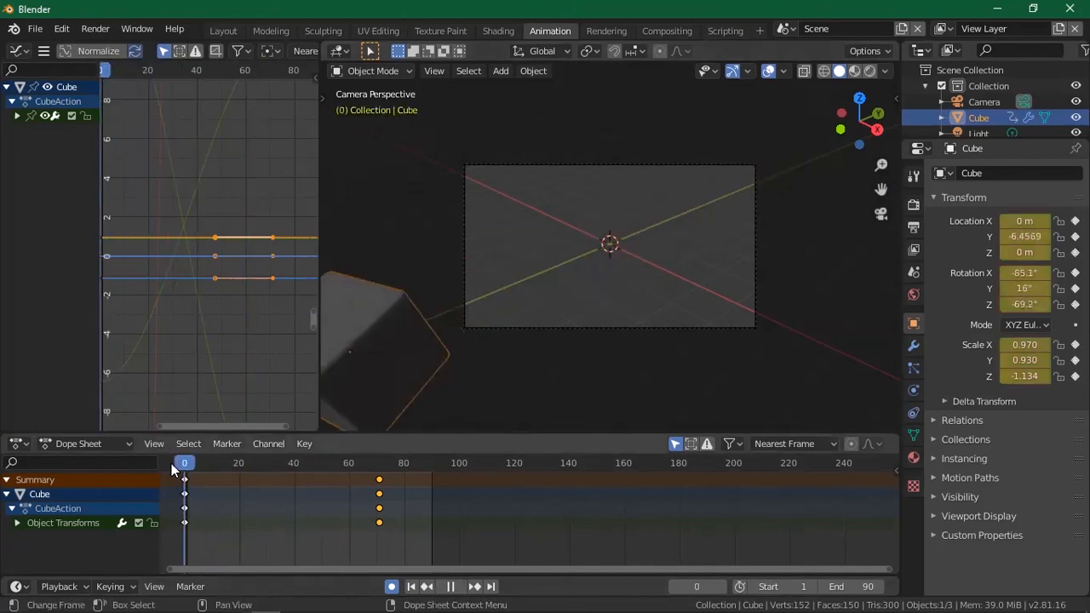
pyautogui.moveTo(366, 464); pyautogui.dragTo(247, 469)
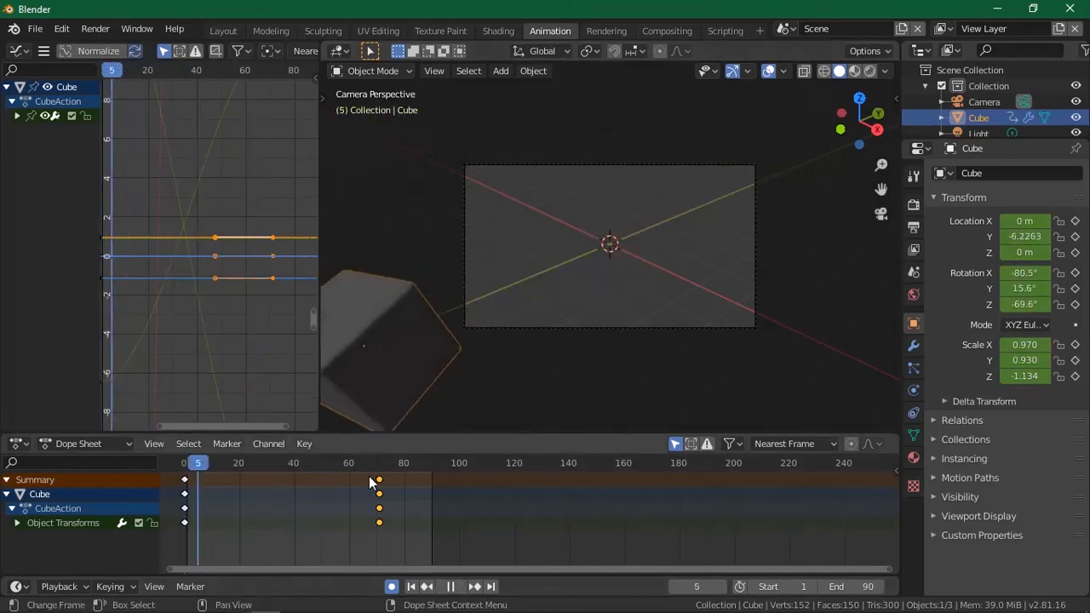
pyautogui.press('space')
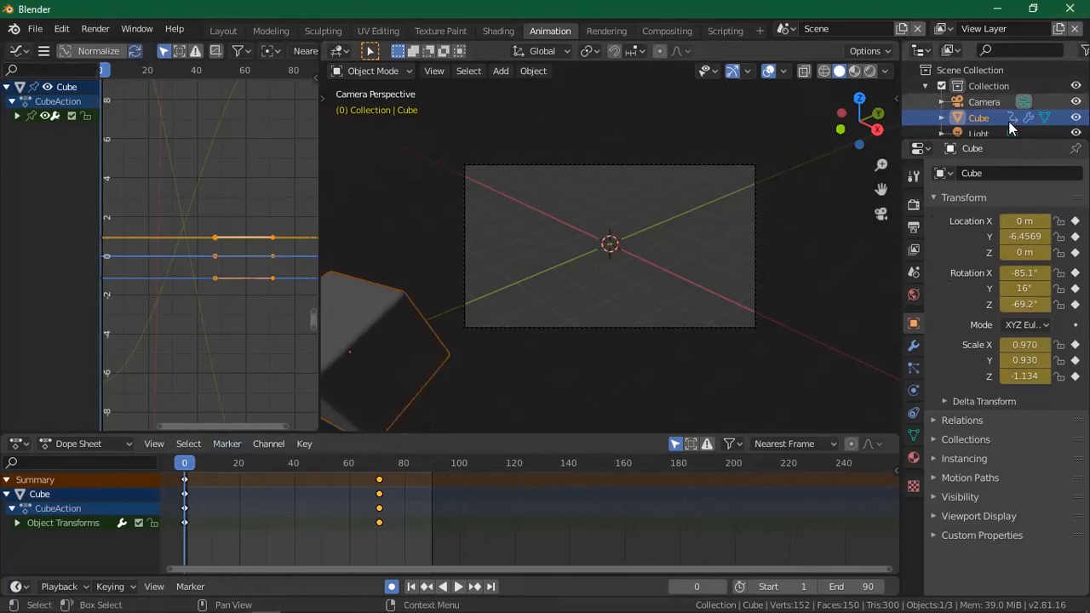
# Enlarge the Outliner over the Properties editor to list all scene objects, and scrub the timeline back to frame 3
pyautogui.moveTo(1002, 139); pyautogui.dragTo(1024, 305)
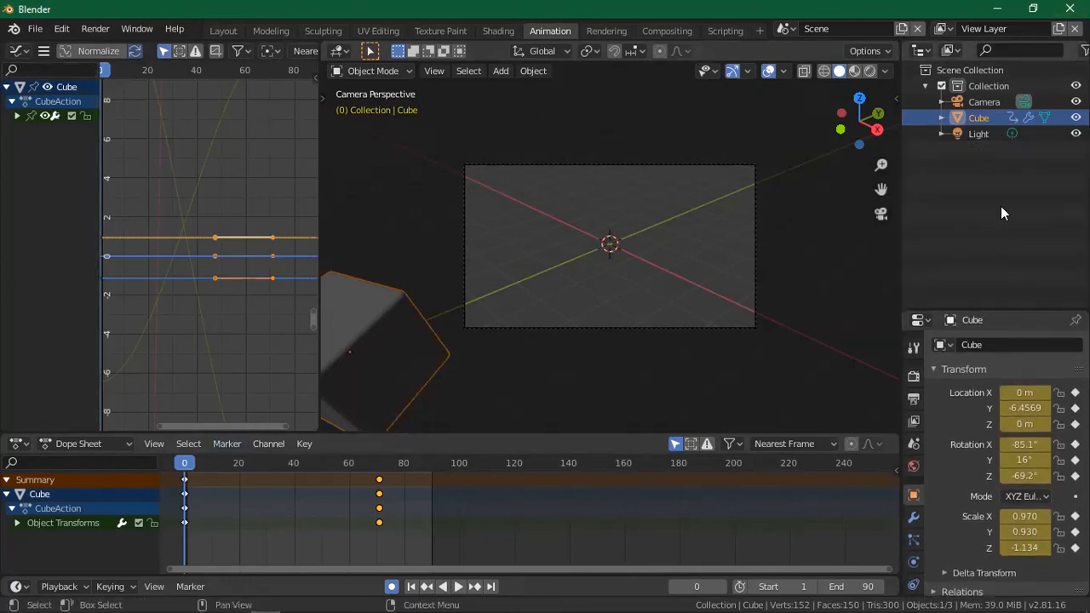
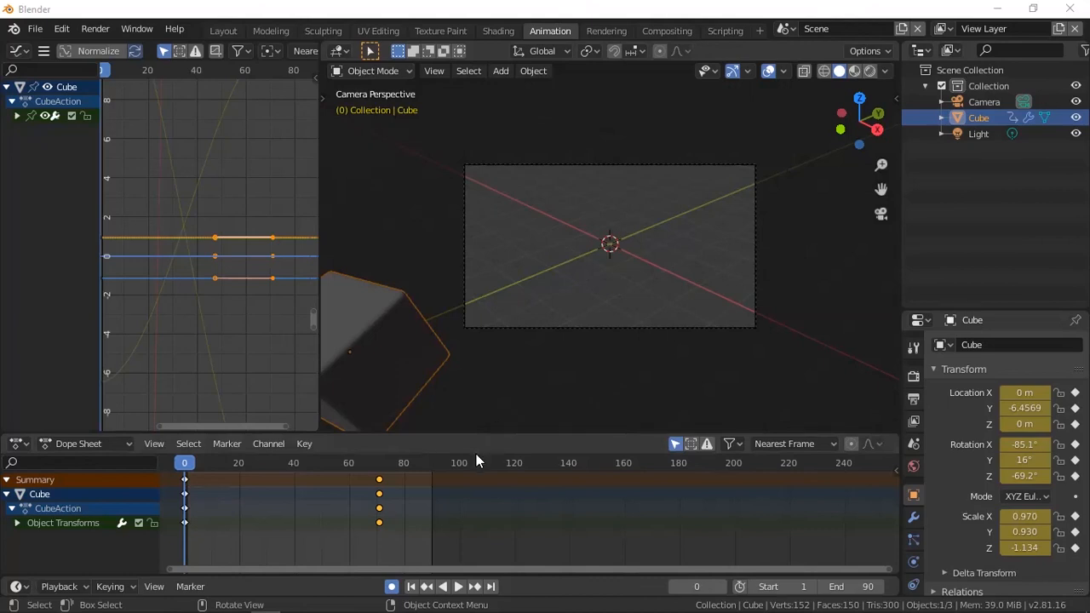
pyautogui.moveTo(399, 467); pyautogui.dragTo(194, 496)
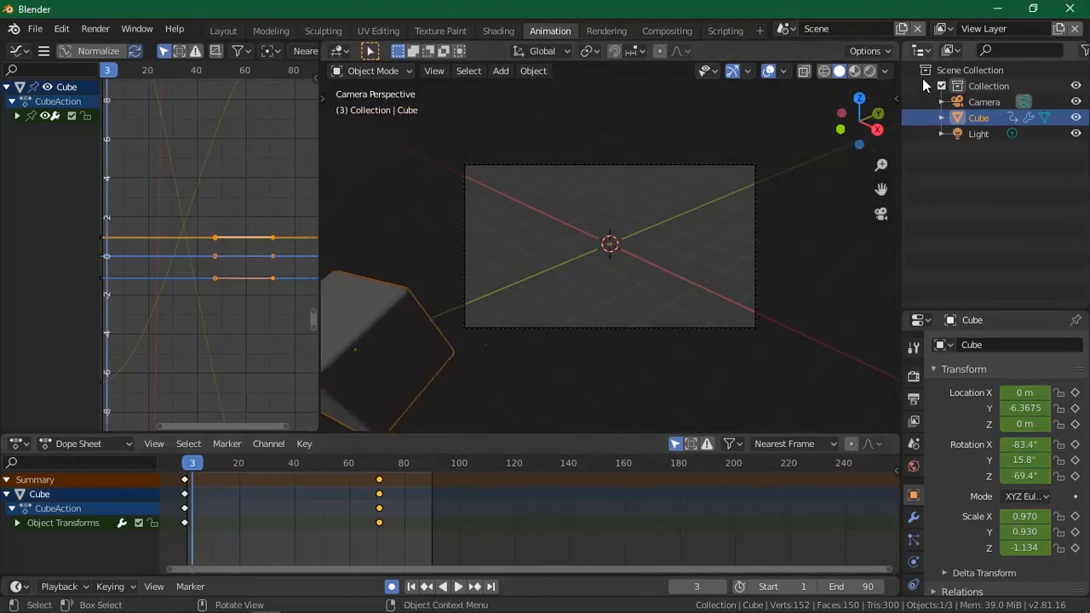
# Deselect the cube, and enlarge the Properties editor over the Outliner to show the scene's output settings down to the file output section
pyautogui.click(973, 305)
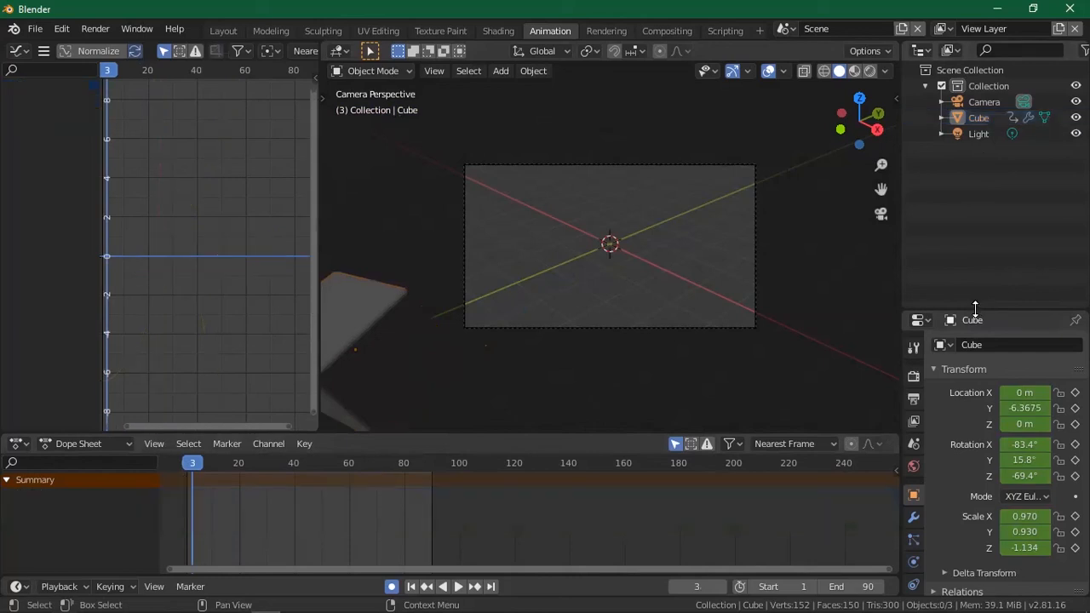
pyautogui.moveTo(975, 310); pyautogui.dragTo(993, 189)
pyautogui.click(913, 276)
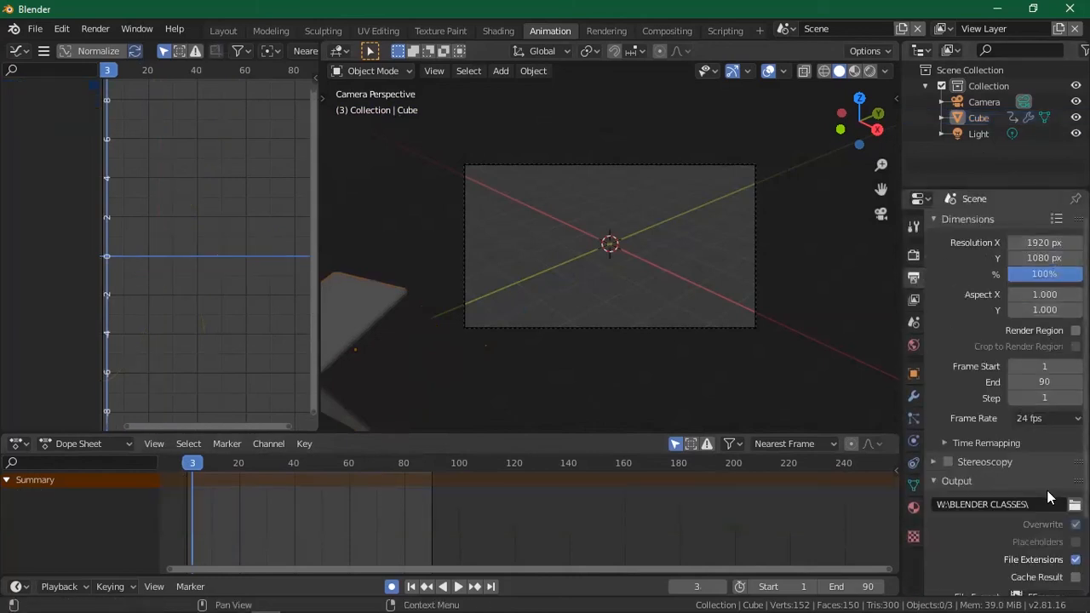
pyautogui.scroll(-3, 993, 516)
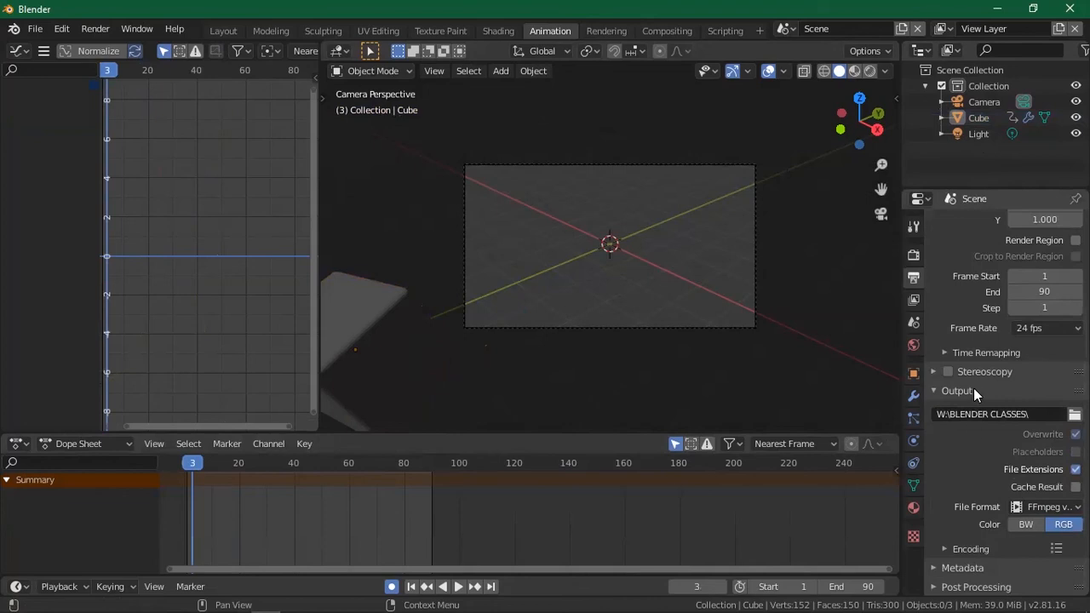
# Show the scene's render engine and sampling settings, and start rendering the full animation
pyautogui.click(916, 255)
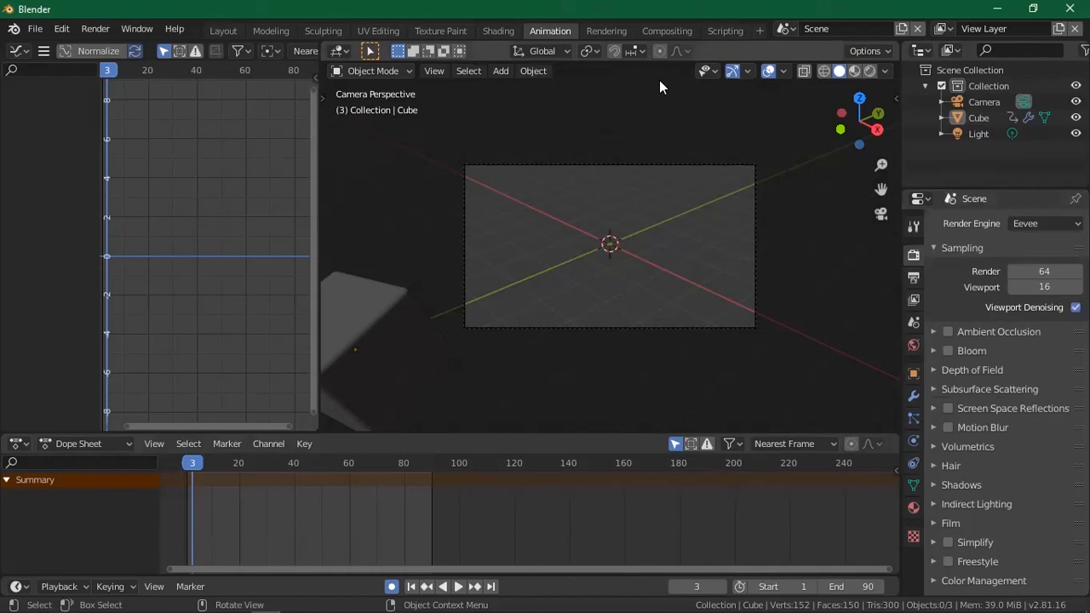
pyautogui.click(35, 28)
pyautogui.moveTo(65, 32)
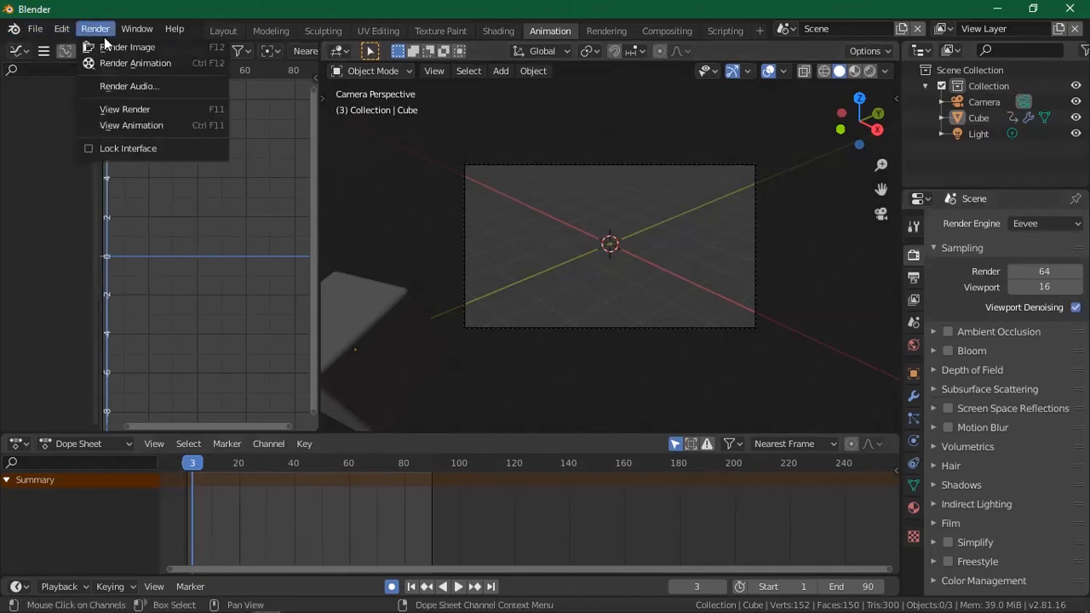
pyautogui.click(138, 61)
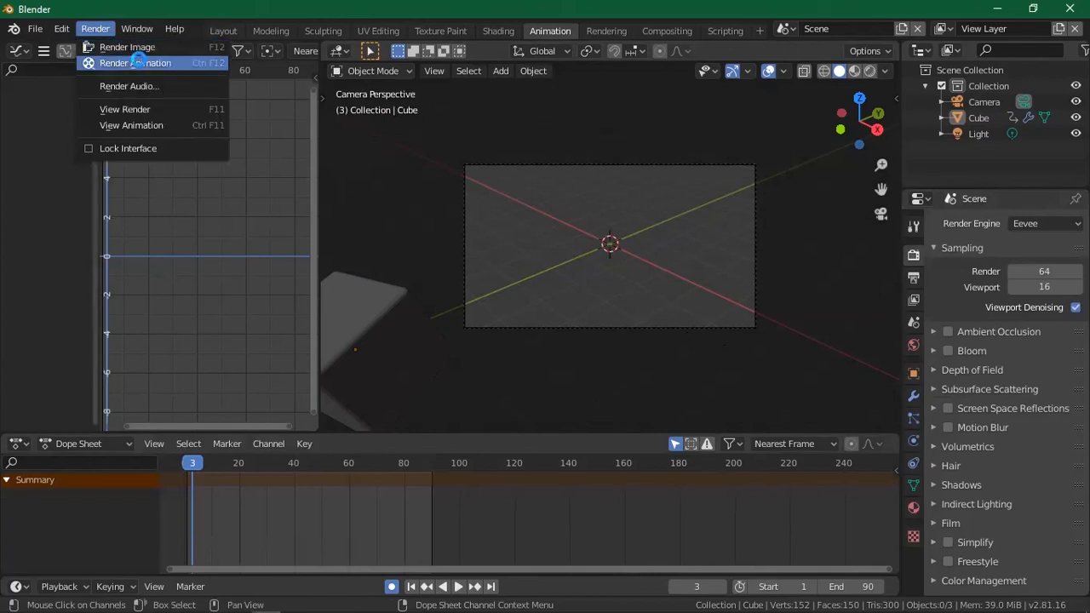